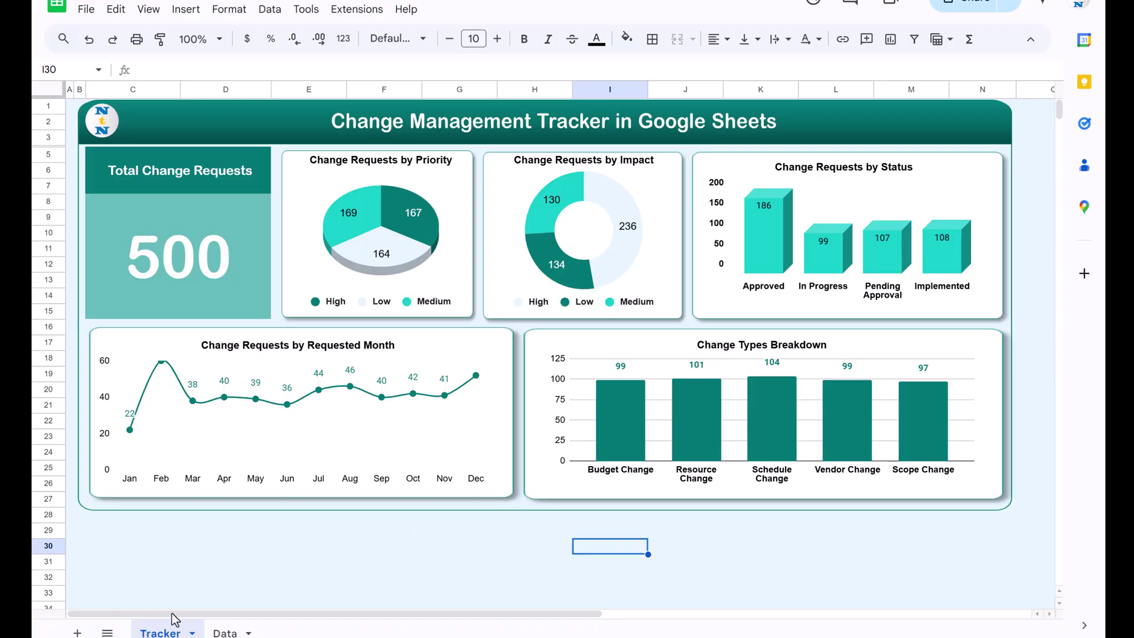
Open the Data sheet and widen the Implemented Date column so its full header fits.
click(224, 633)
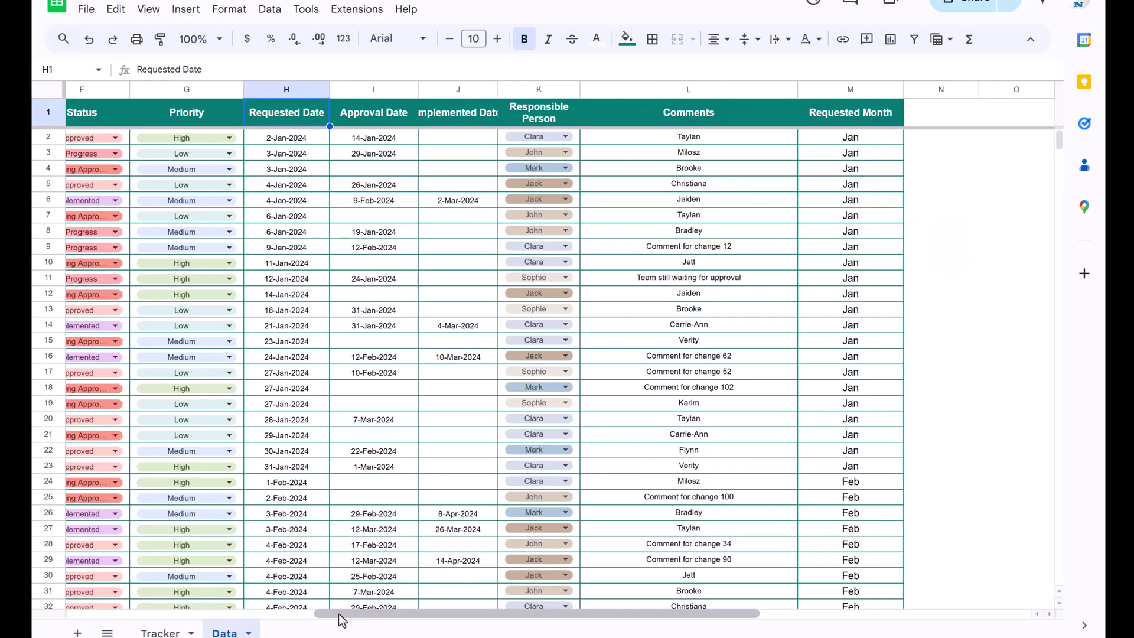
drag(342, 620, 86, 620)
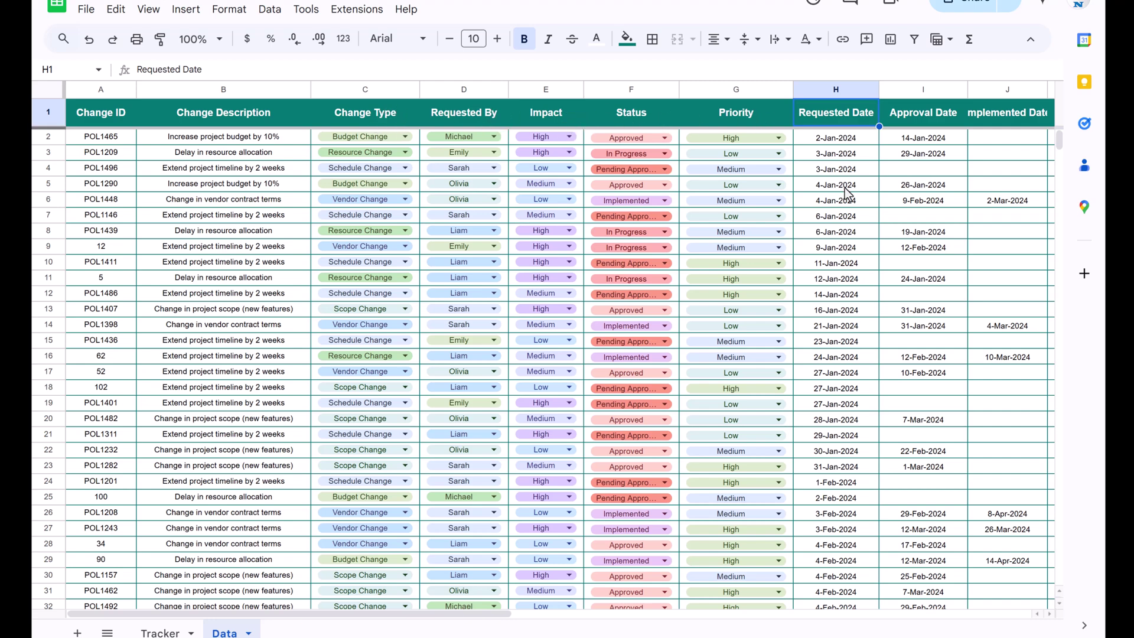
drag(281, 616, 555, 633)
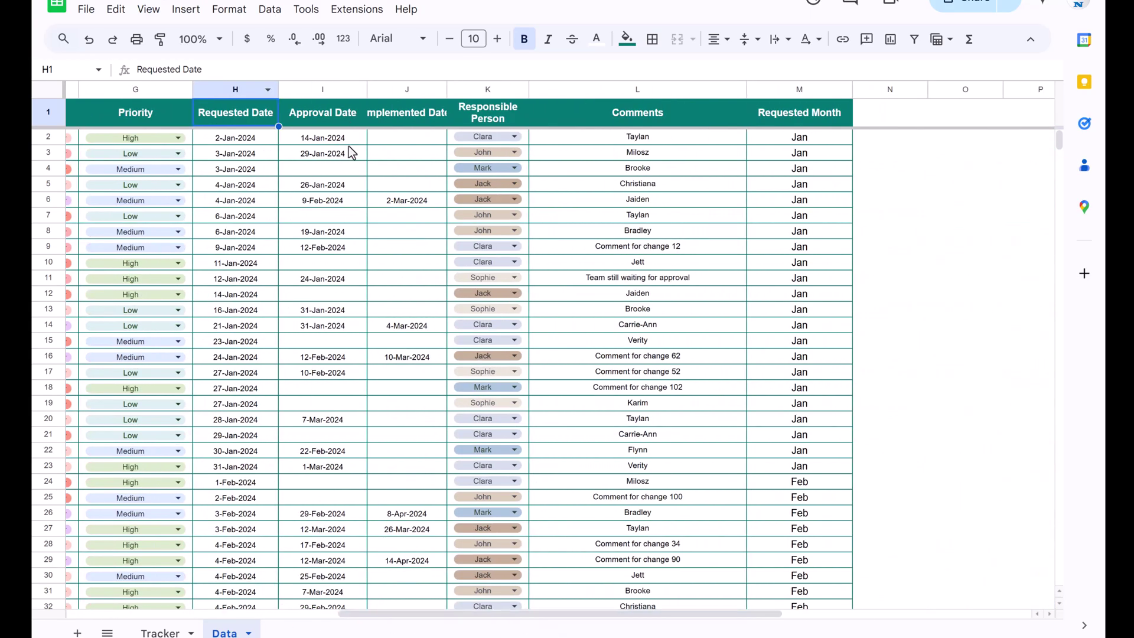
click(448, 87)
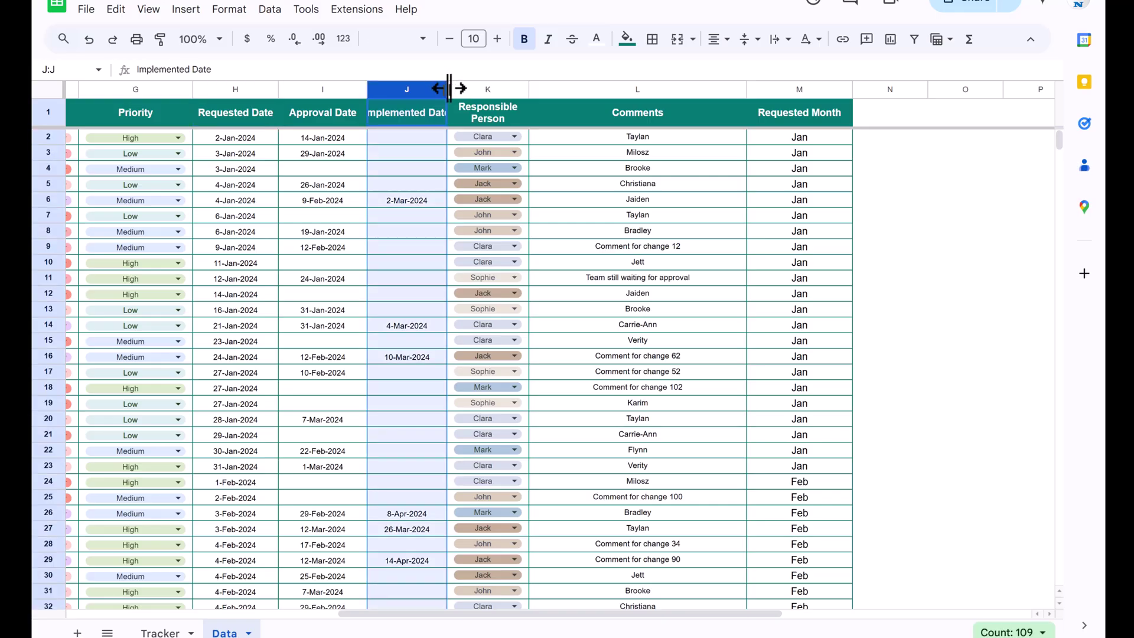
double_click(448, 87)
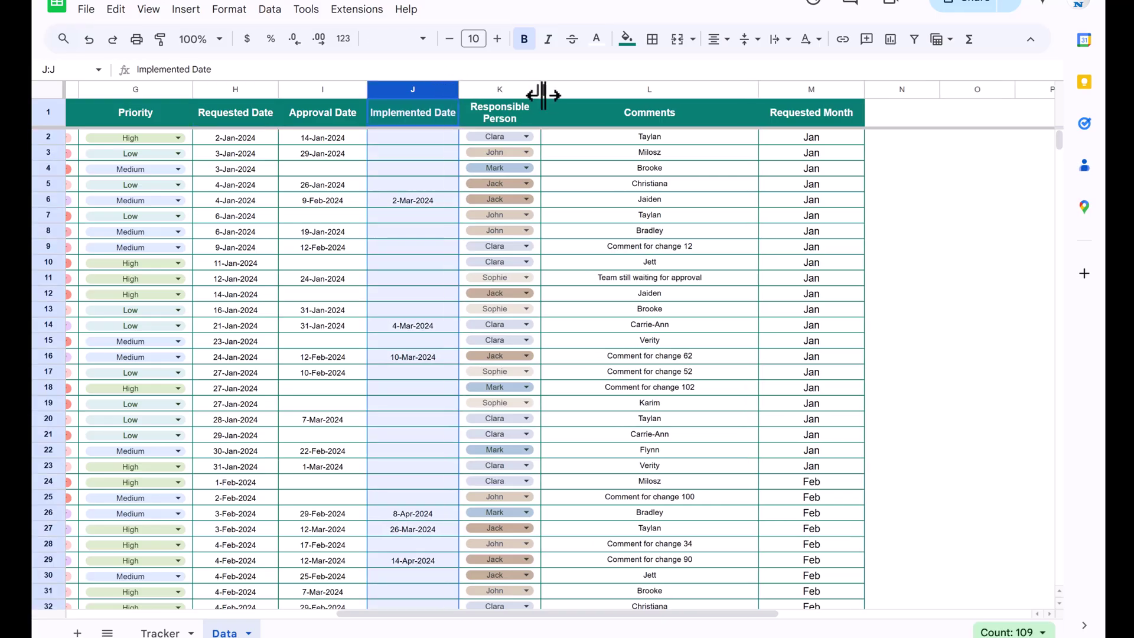
drag(463, 88, 468, 86)
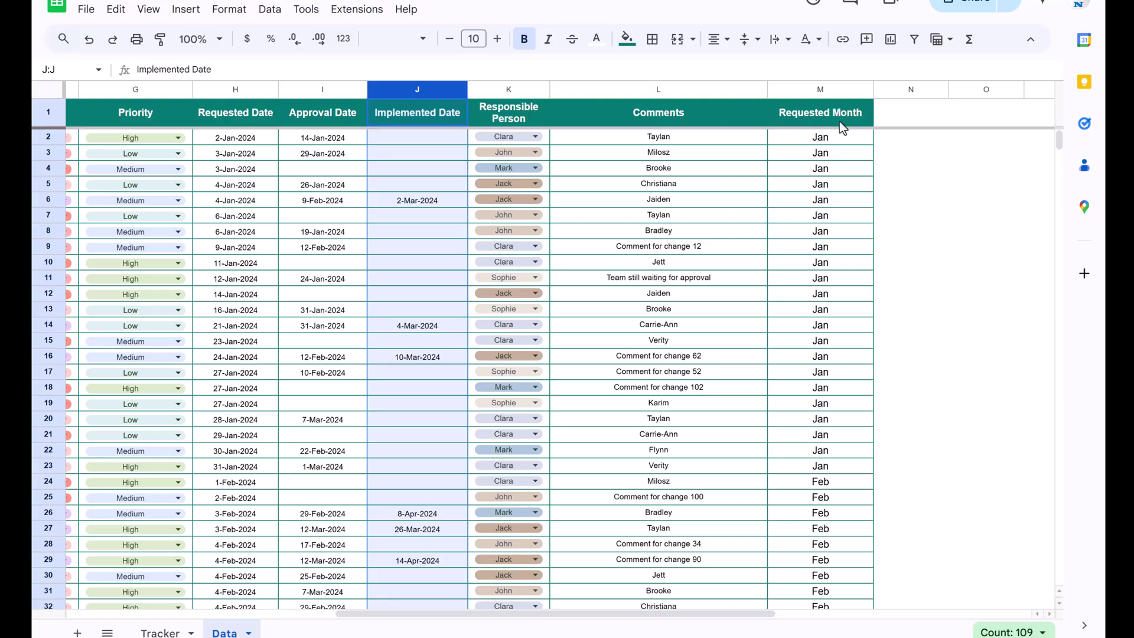
Examine the formula in the first Requested Month cell, M2, and review the dashboard on the Tracker sheet.
click(830, 139)
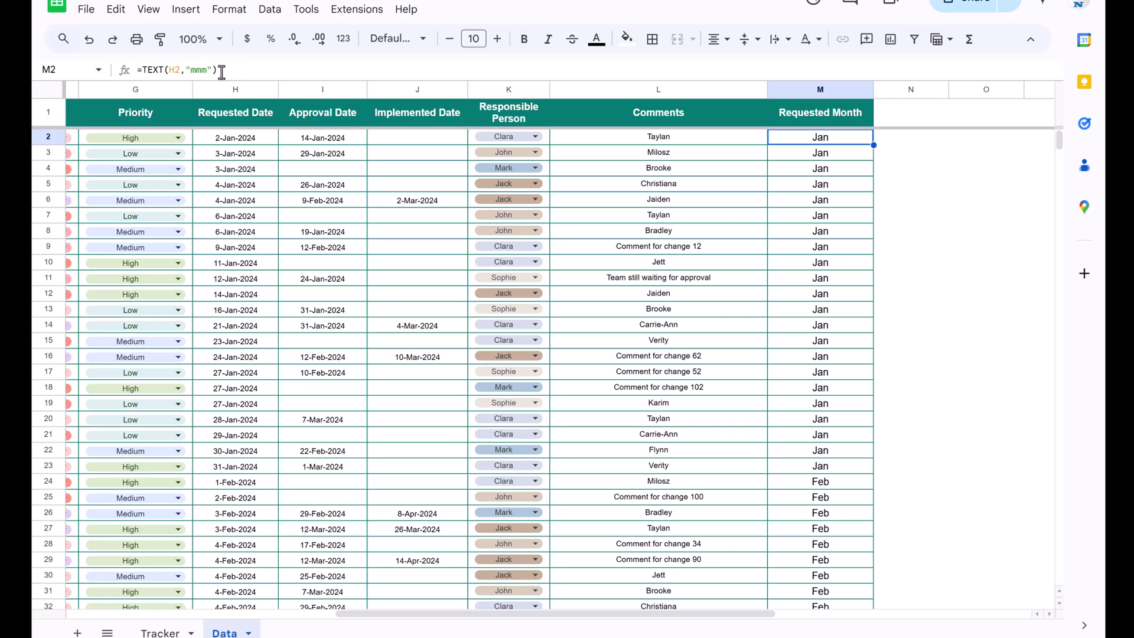
click(262, 73)
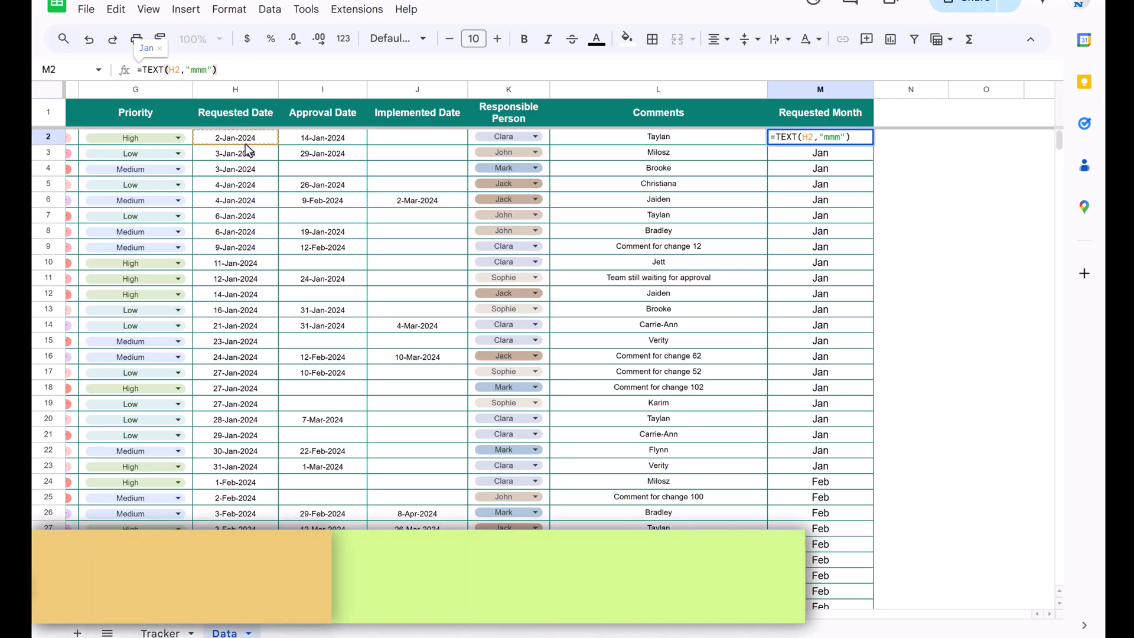
key(Escape)
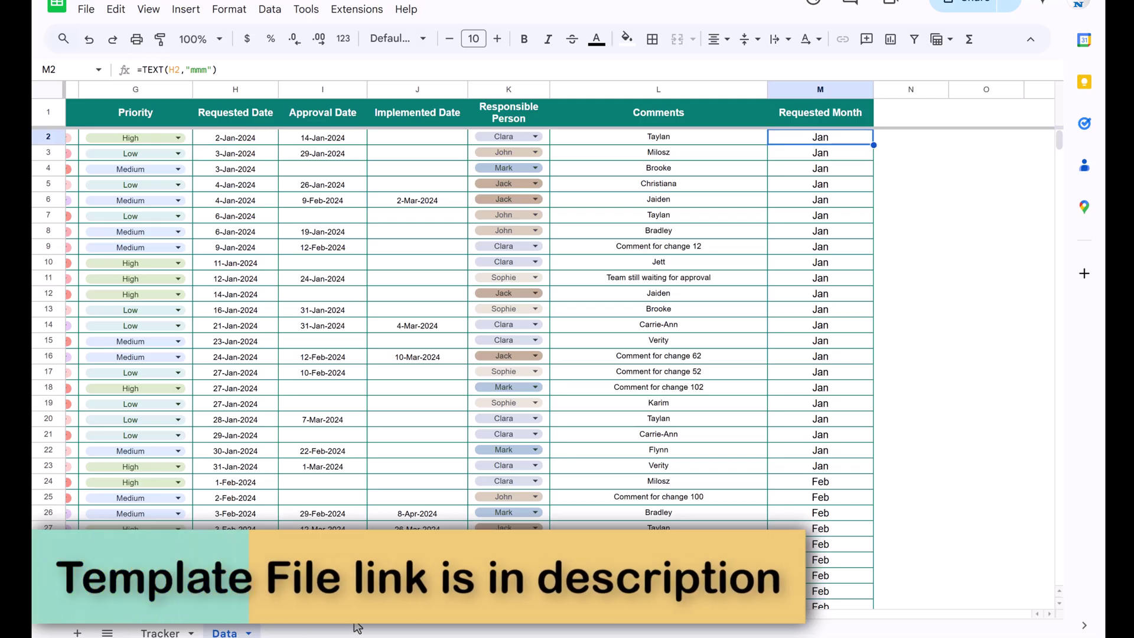
scroll(360, 628, left, 10)
scroll(99, 627, left, 2)
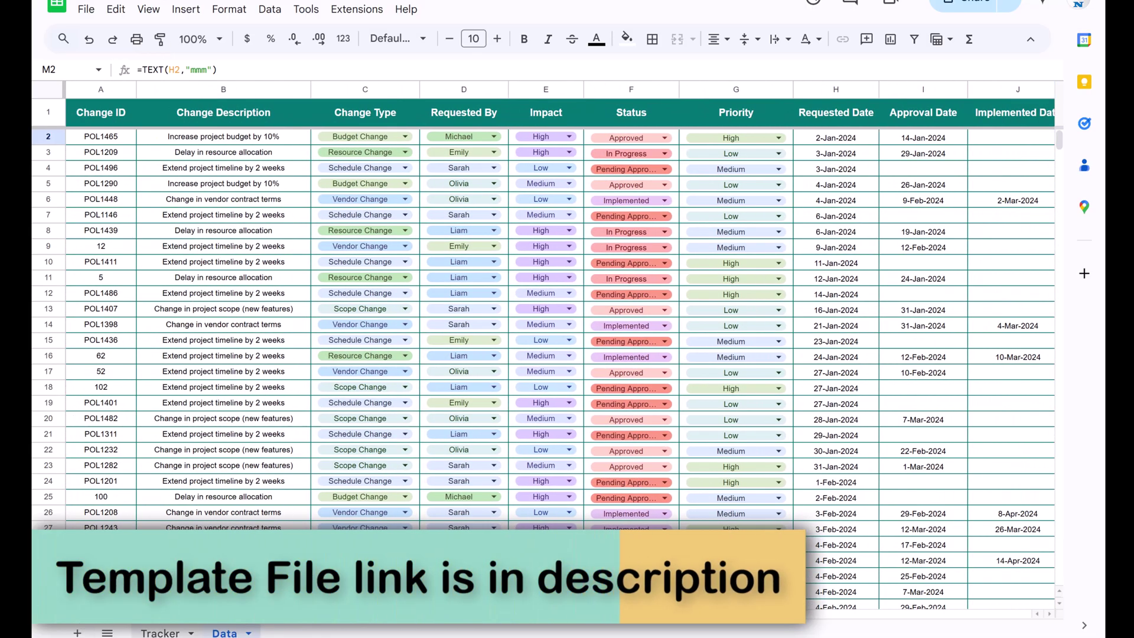
key(ctrl+shift+Page_Up)
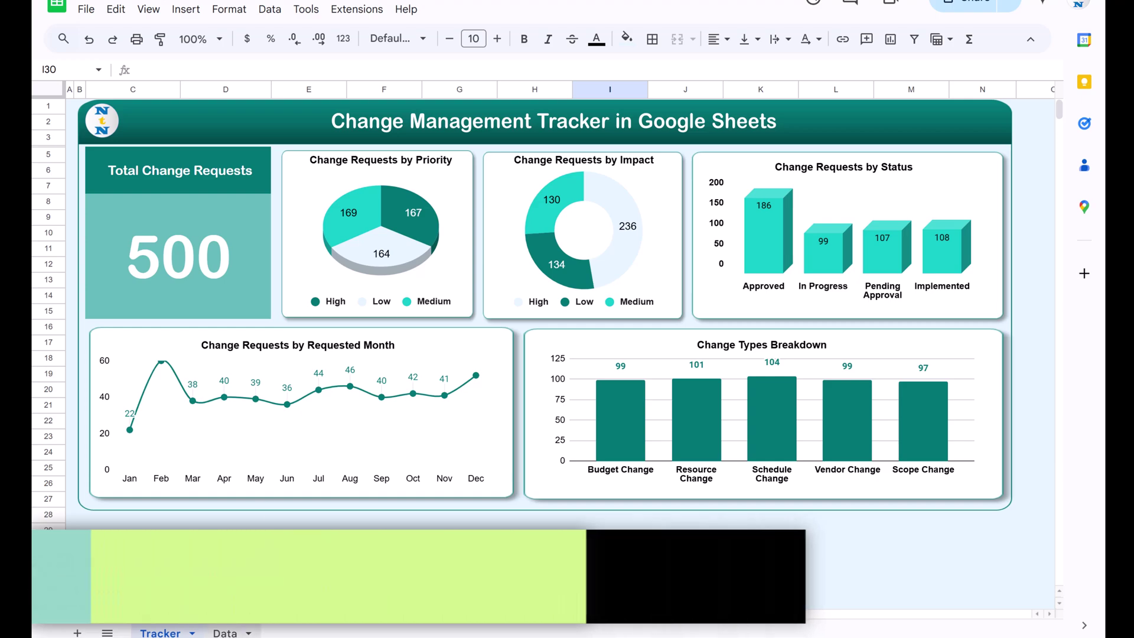
key(ctrl+shift+Page_Down)
Copy the whole data table A1:M501 from the Data sheet and paste only its values into a new blank spreadsheet.
click(231, 117)
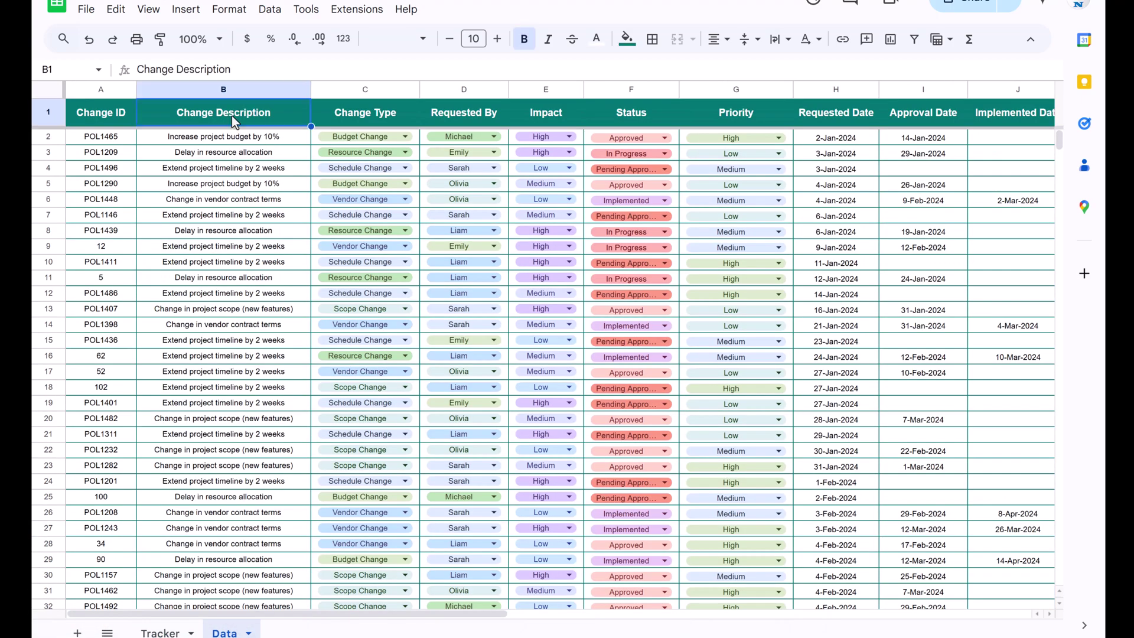
key(Left)
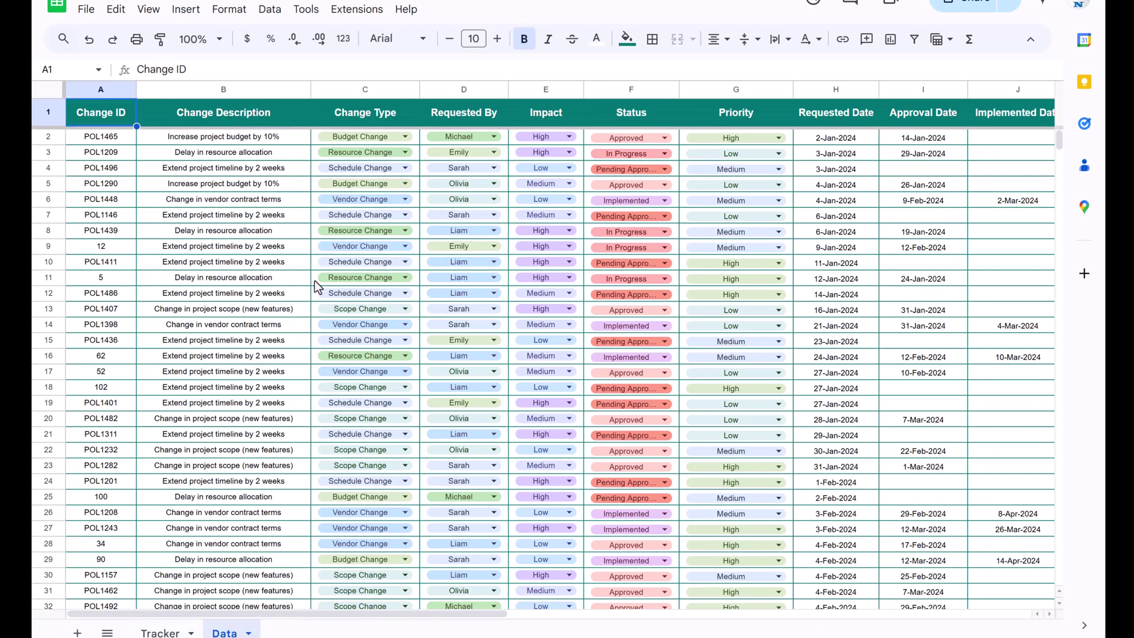
click(175, 118)
key(ctrl+a)
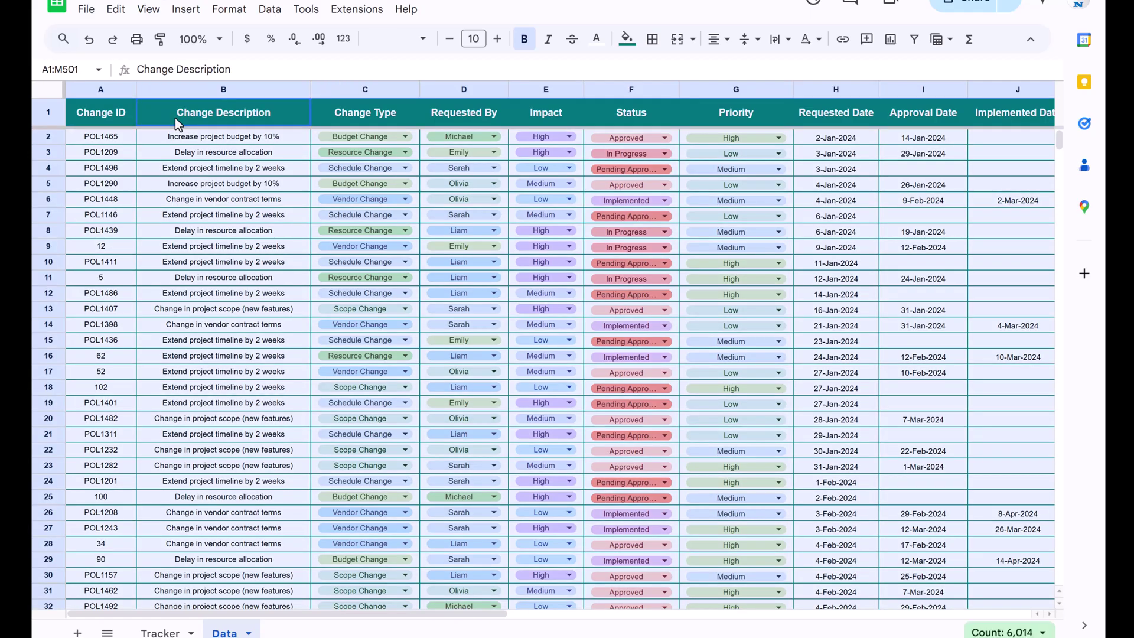
key(ctrl+c)
click(86, 9)
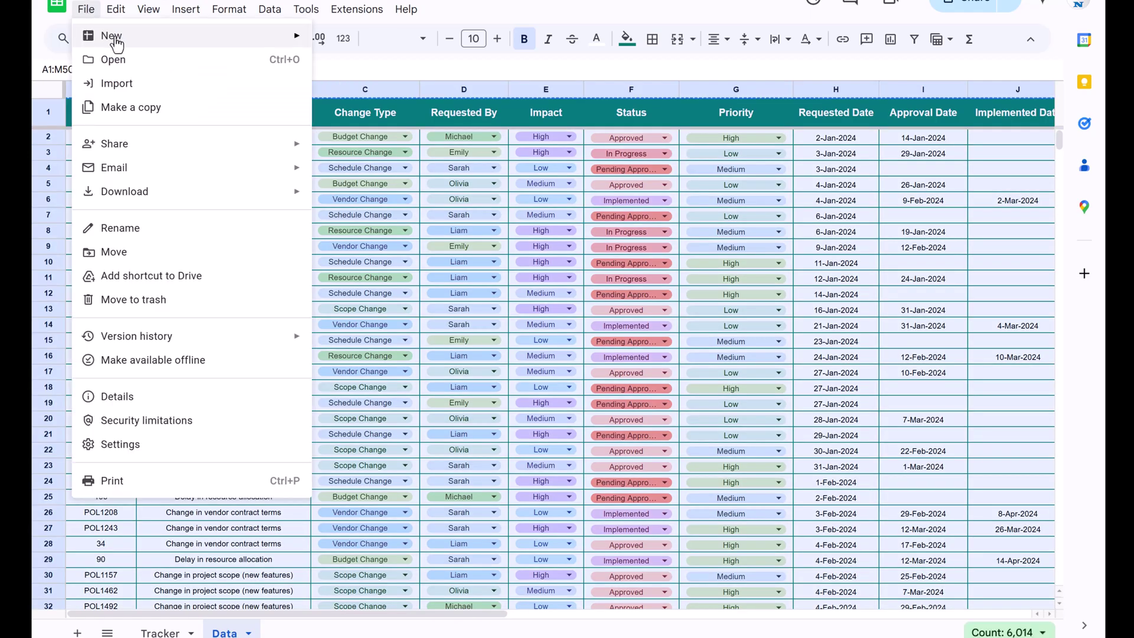
mouse_move(116, 43)
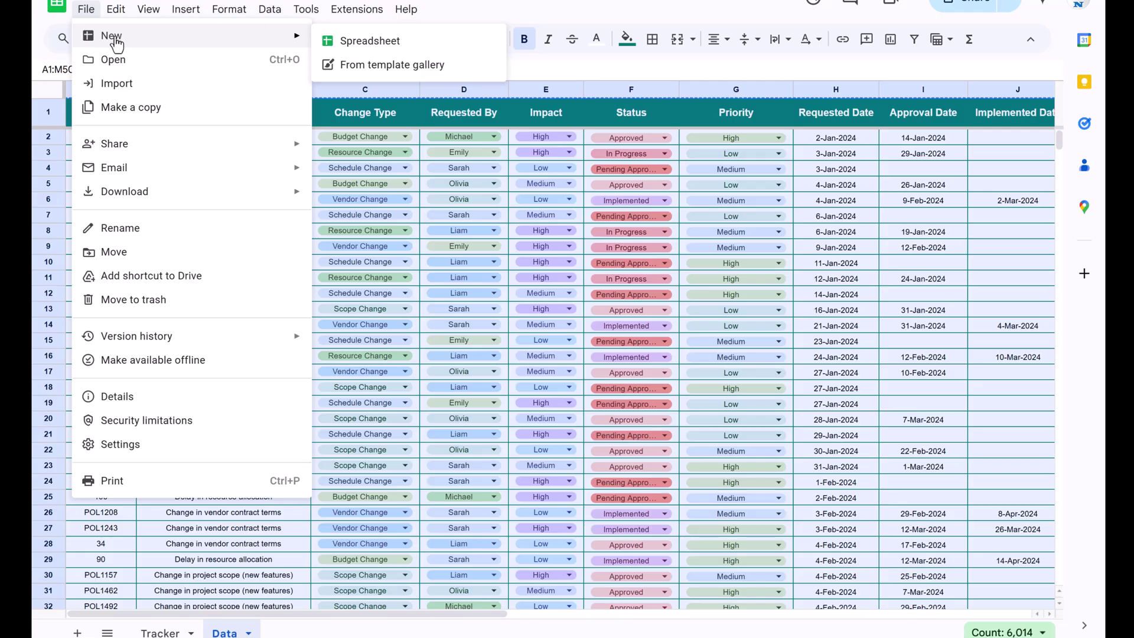
click(371, 40)
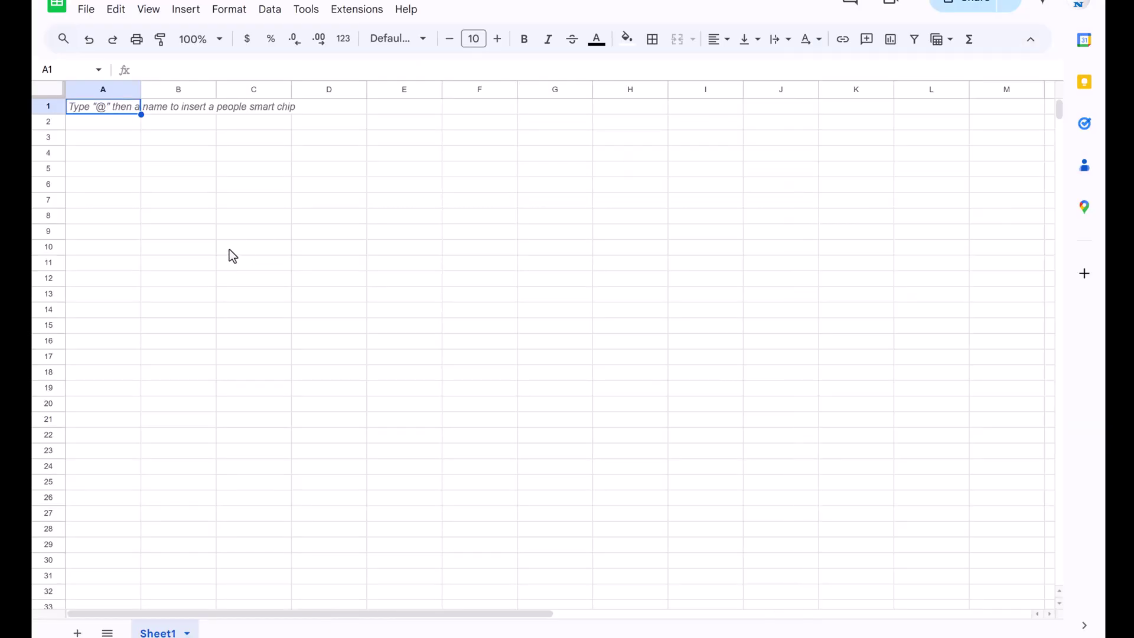
key(ctrl+v)
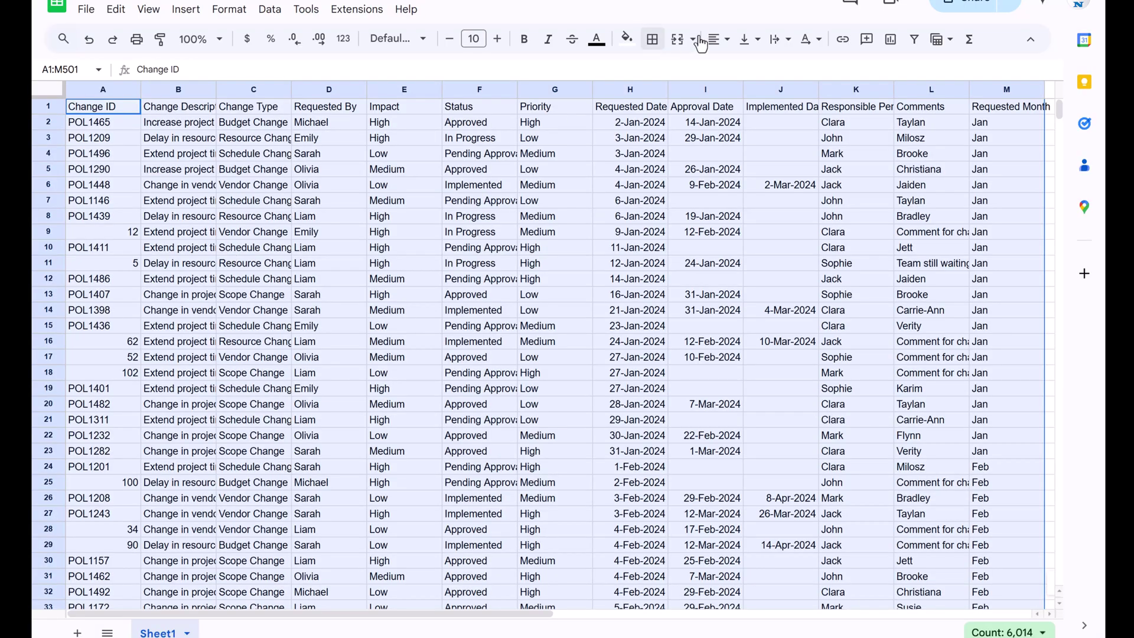
Apply thin light blue borders to all cells of the pasted table A1:M501.
click(652, 39)
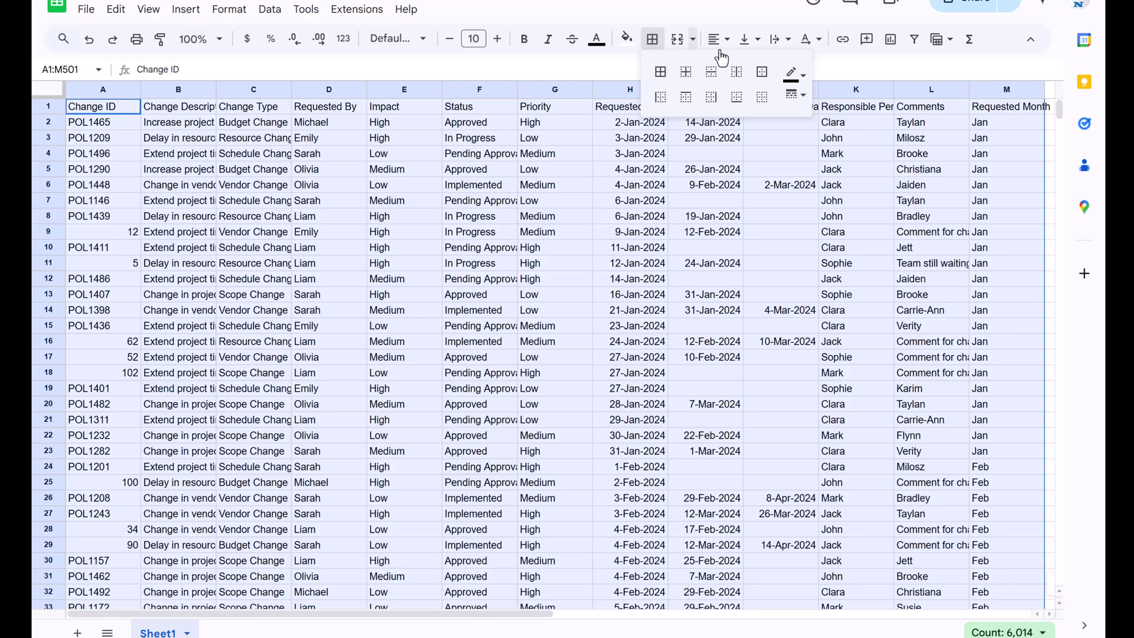
click(796, 75)
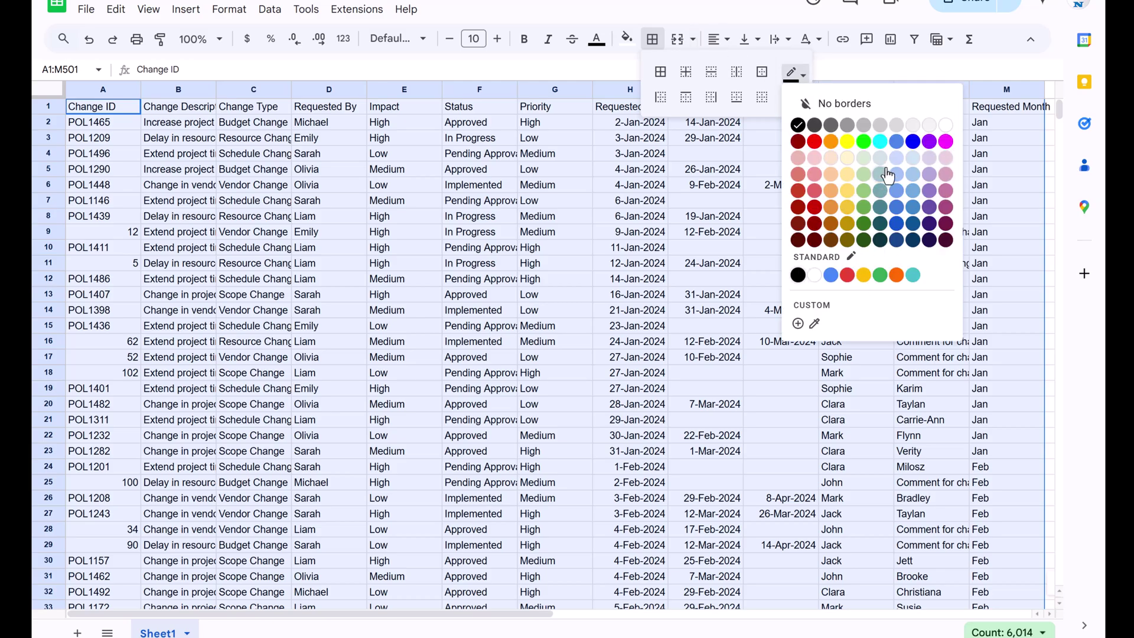
click(913, 174)
click(797, 97)
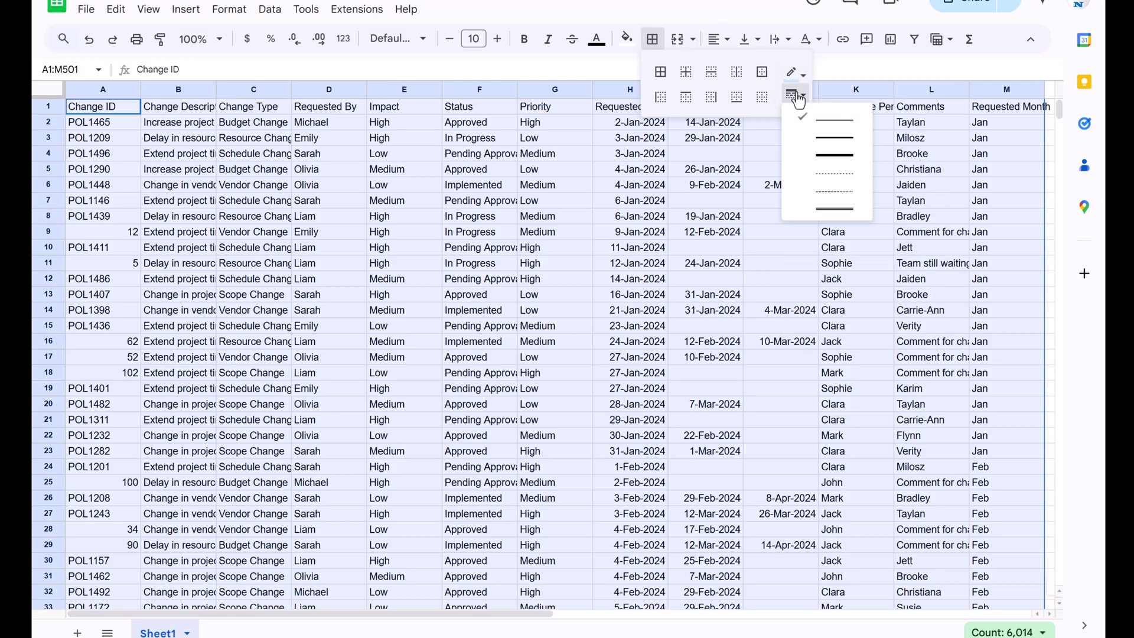
click(809, 113)
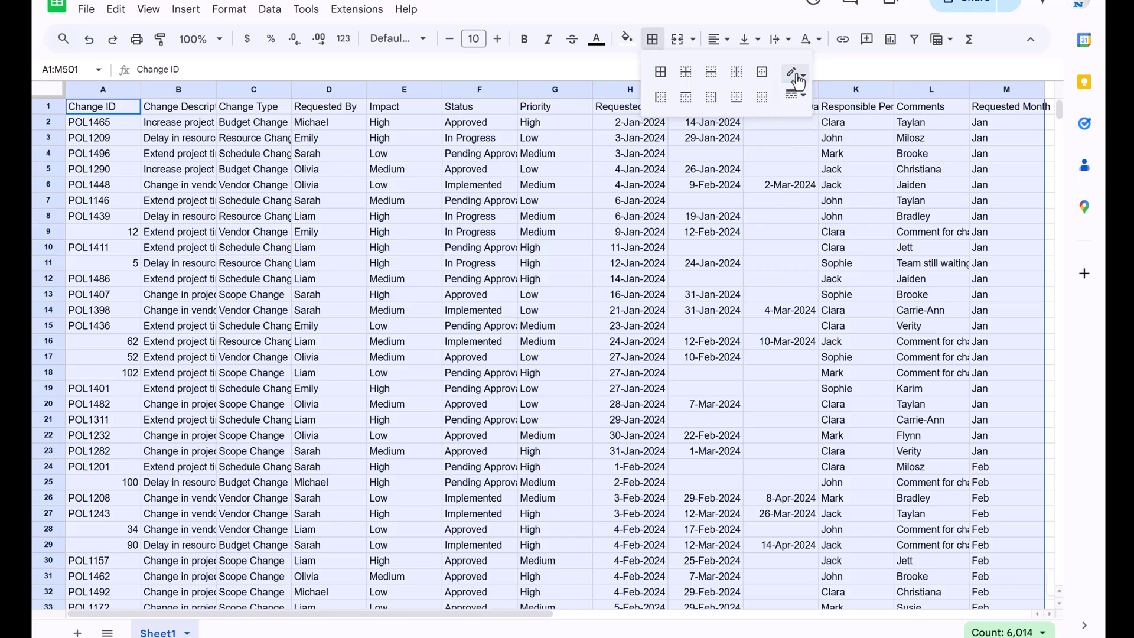
click(660, 72)
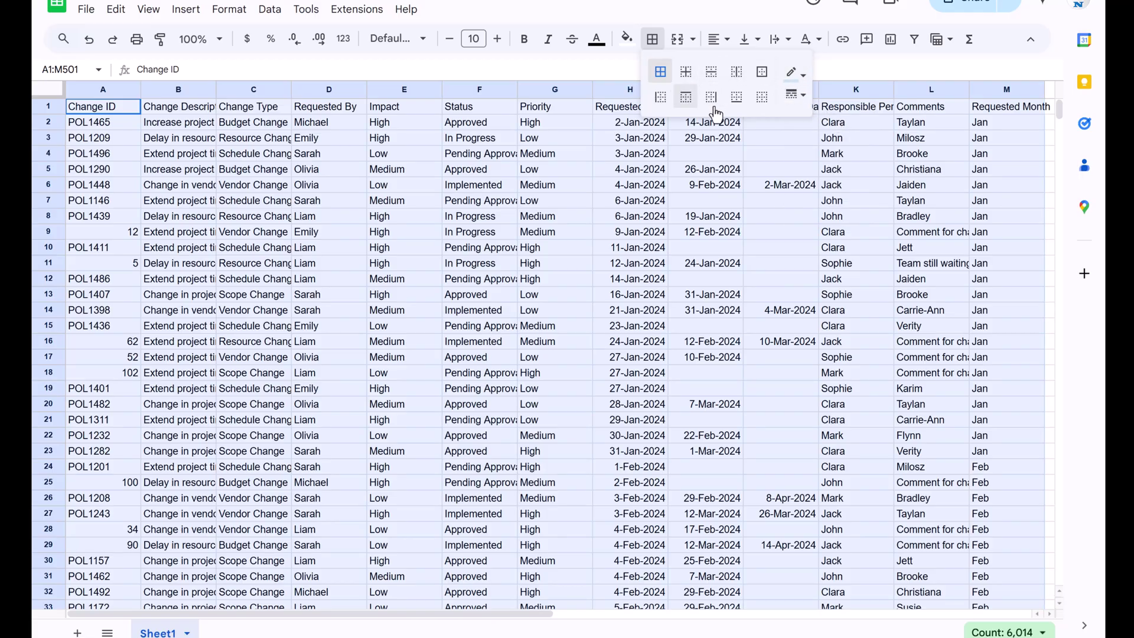
Format the table with centred text at font size 8 and widen the Change Description column.
click(718, 39)
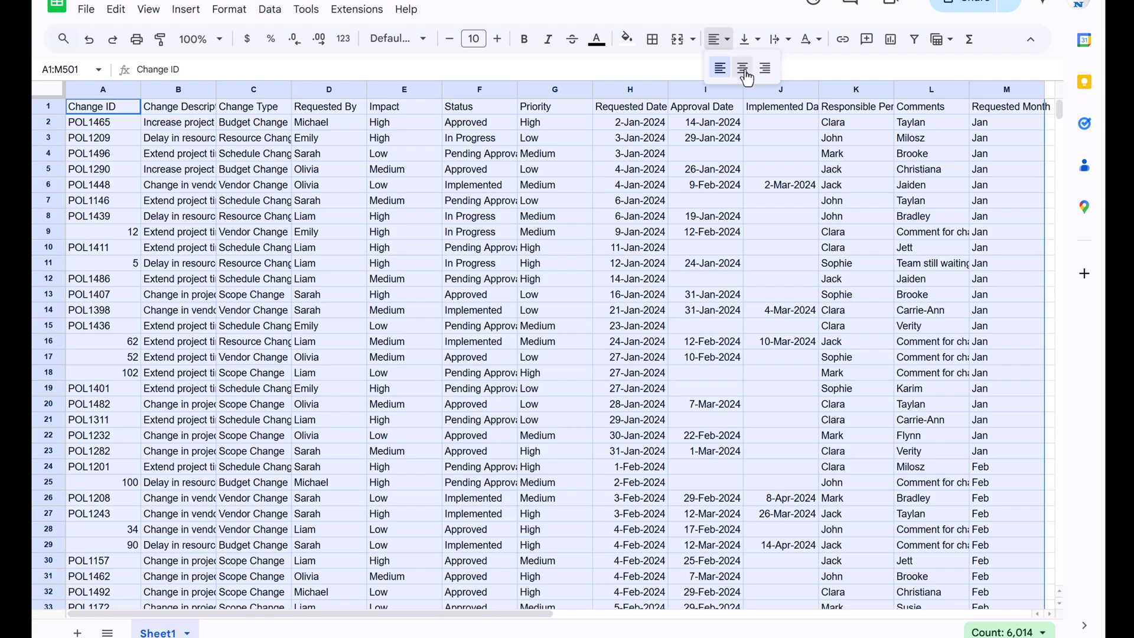
click(743, 70)
click(457, 42)
click(457, 42)
click(223, 106)
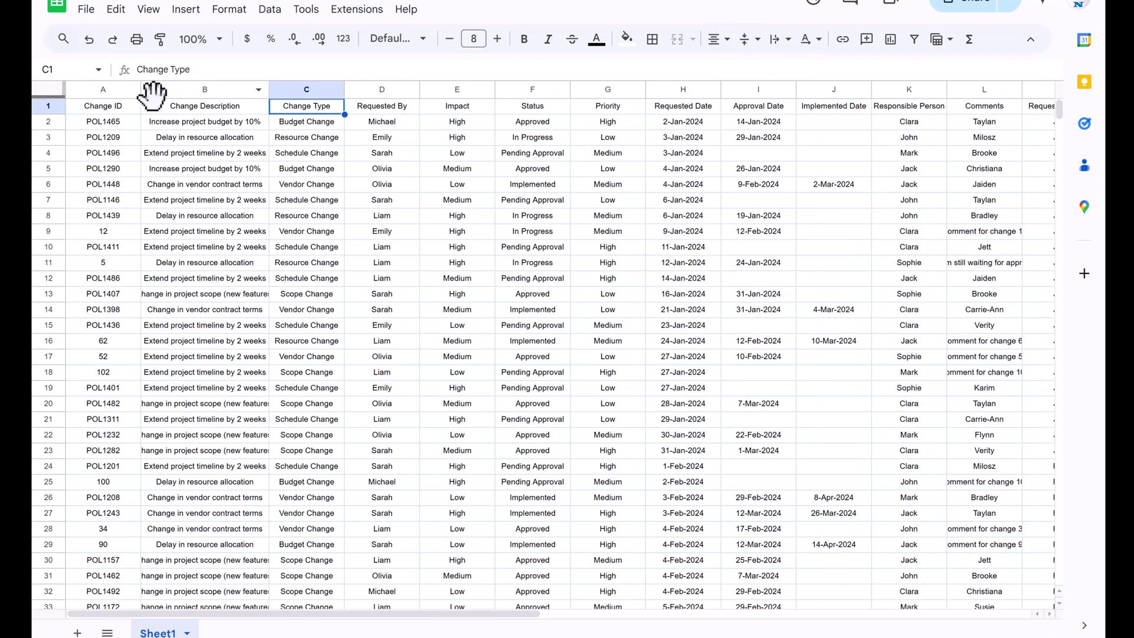
Format the header row A1:M1 with a turquoise fill and bold white text.
click(118, 108)
key(ctrl+shift+Right)
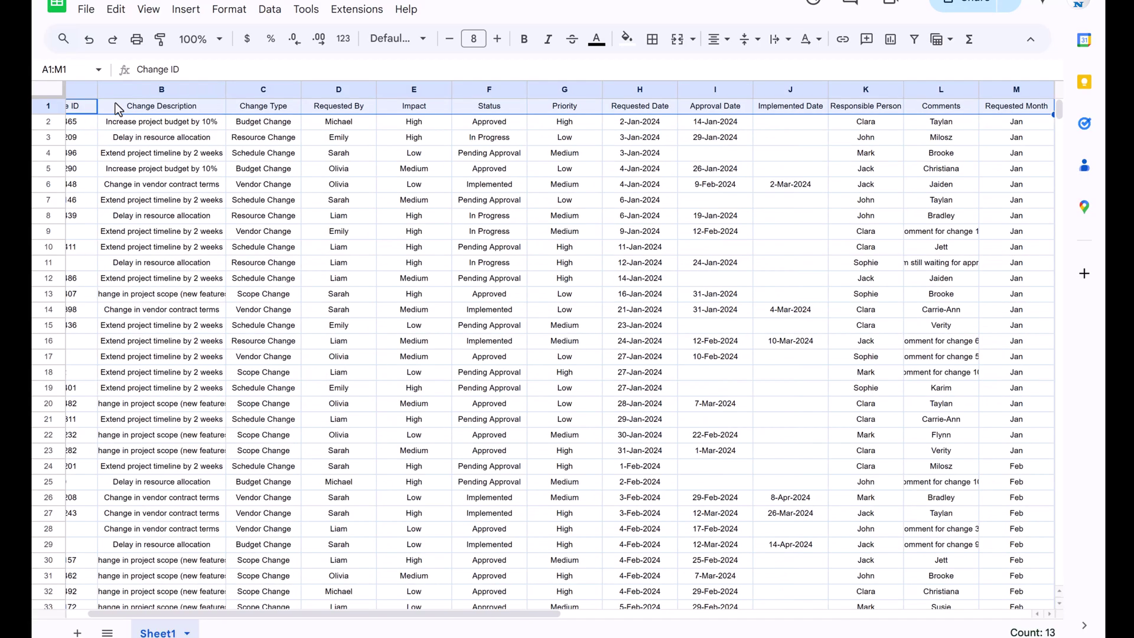
click(626, 40)
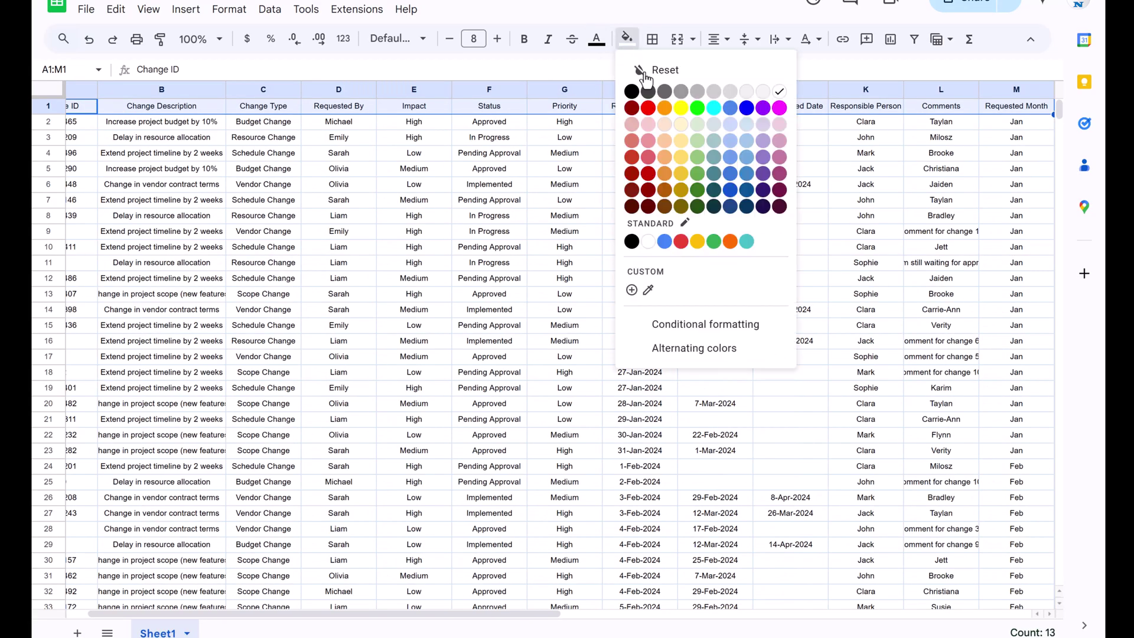
click(747, 243)
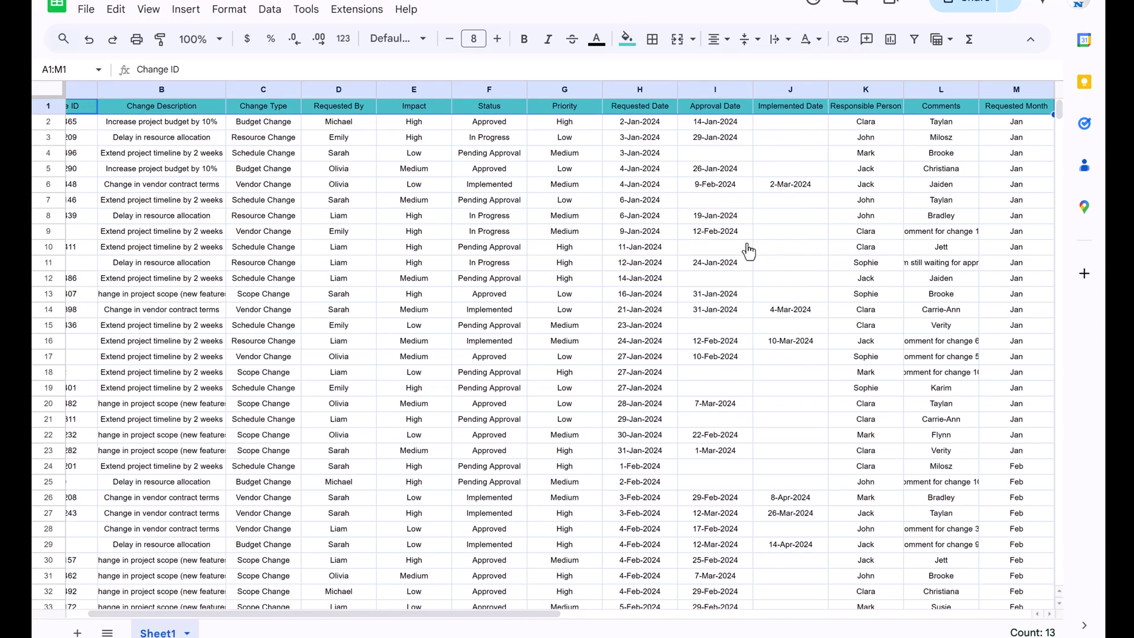
click(596, 40)
click(717, 108)
click(596, 40)
click(748, 91)
click(564, 153)
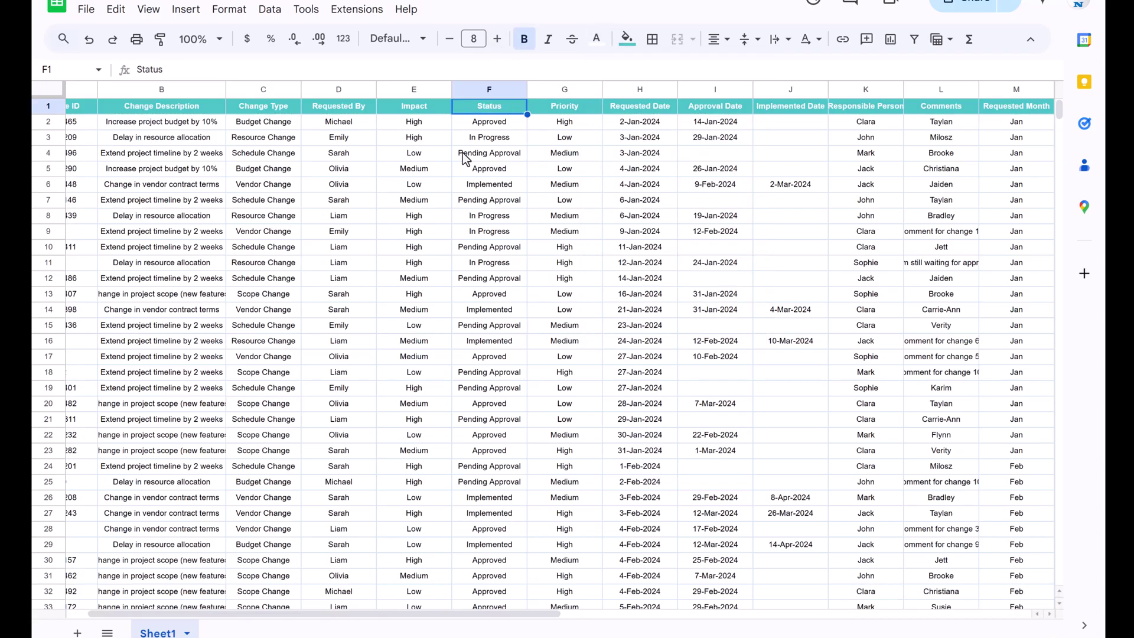
Convert the table's repeated-value columns, such as Status and Priority, to dropdown chips using the offered suggestion.
click(555, 263)
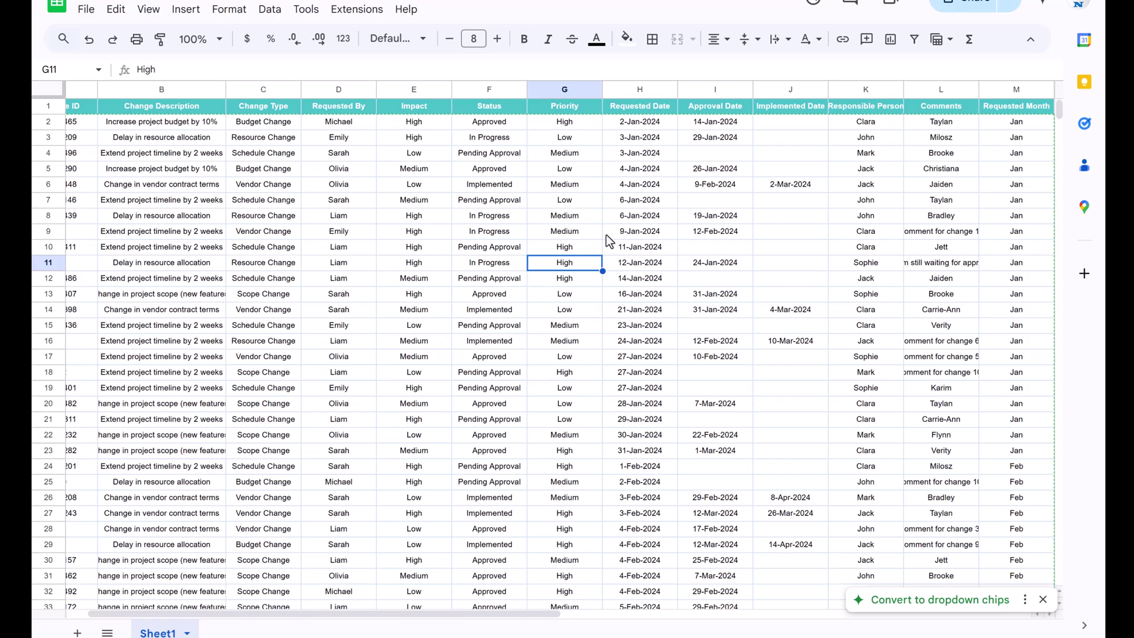
right_click(564, 188)
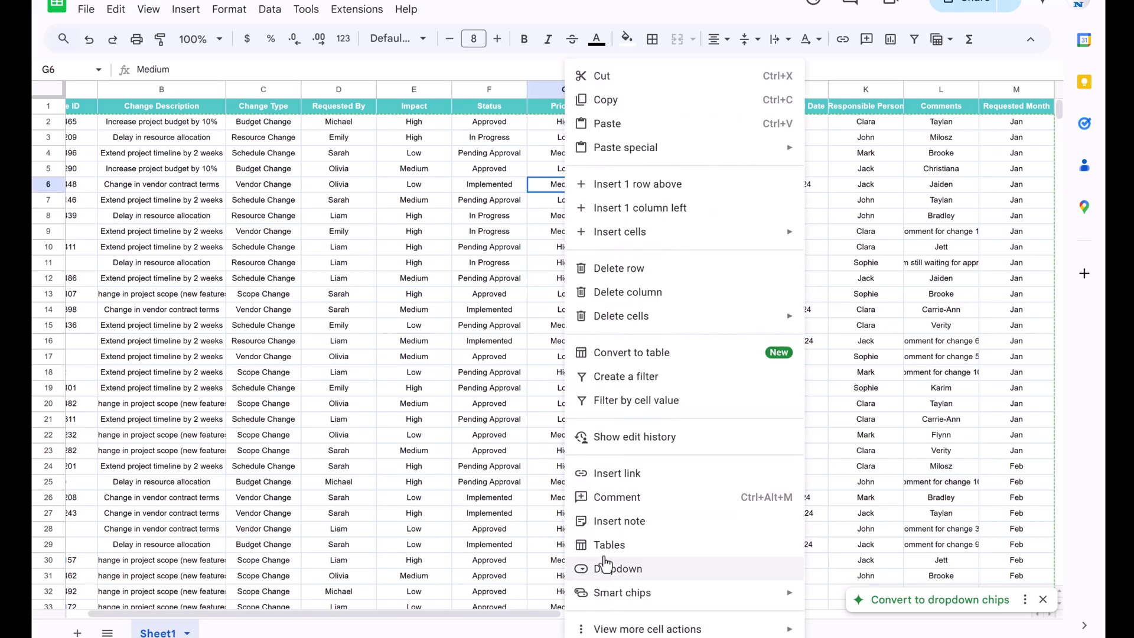
key(Escape)
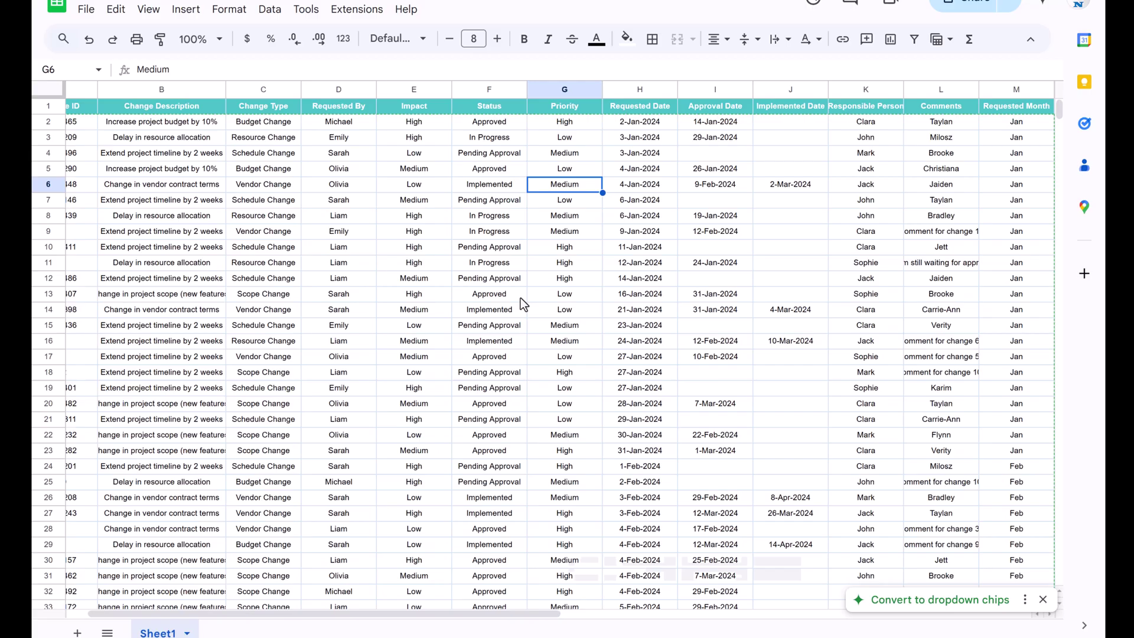
click(563, 248)
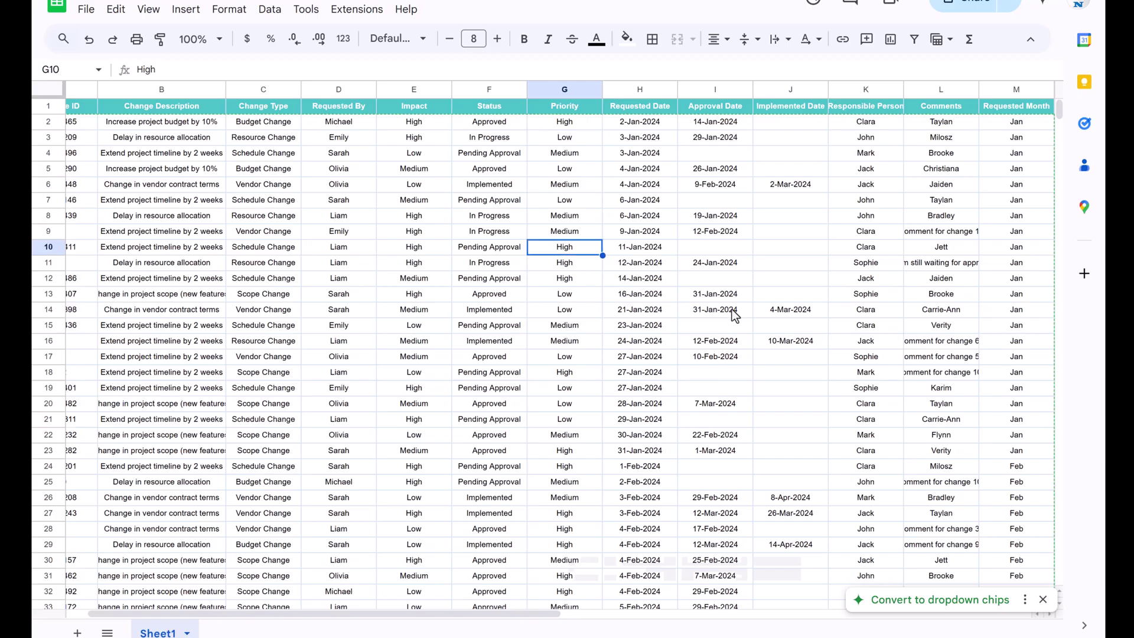
click(867, 607)
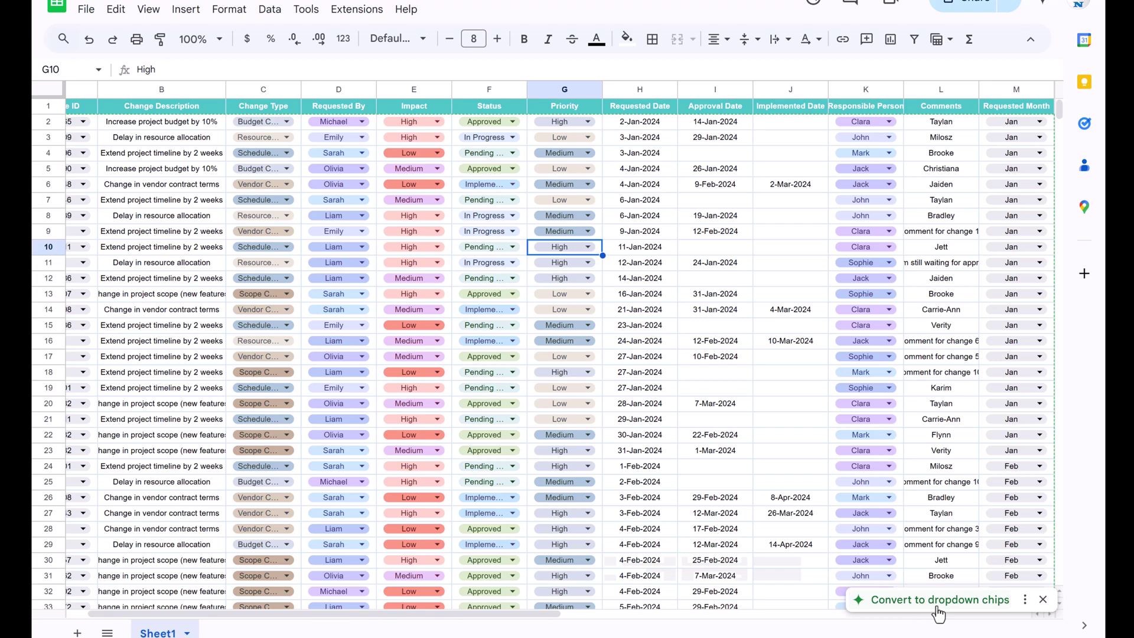
click(984, 600)
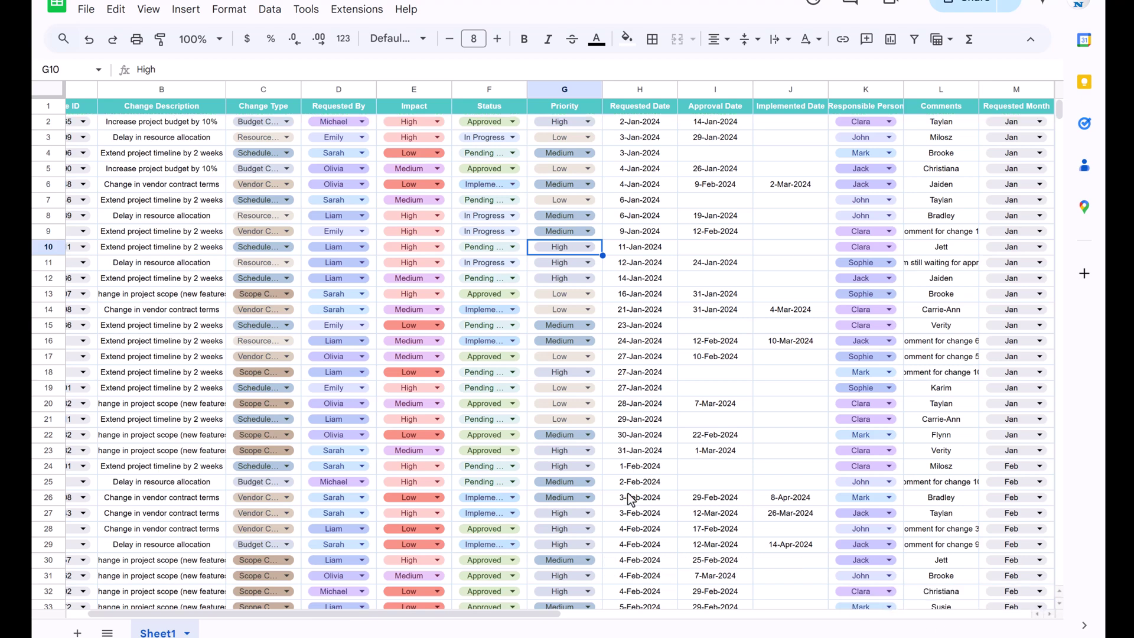
Remove the dropdown validation rules from the Change ID column, covering cell A2 and the range A3:A501.
drag(265, 614, 171, 586)
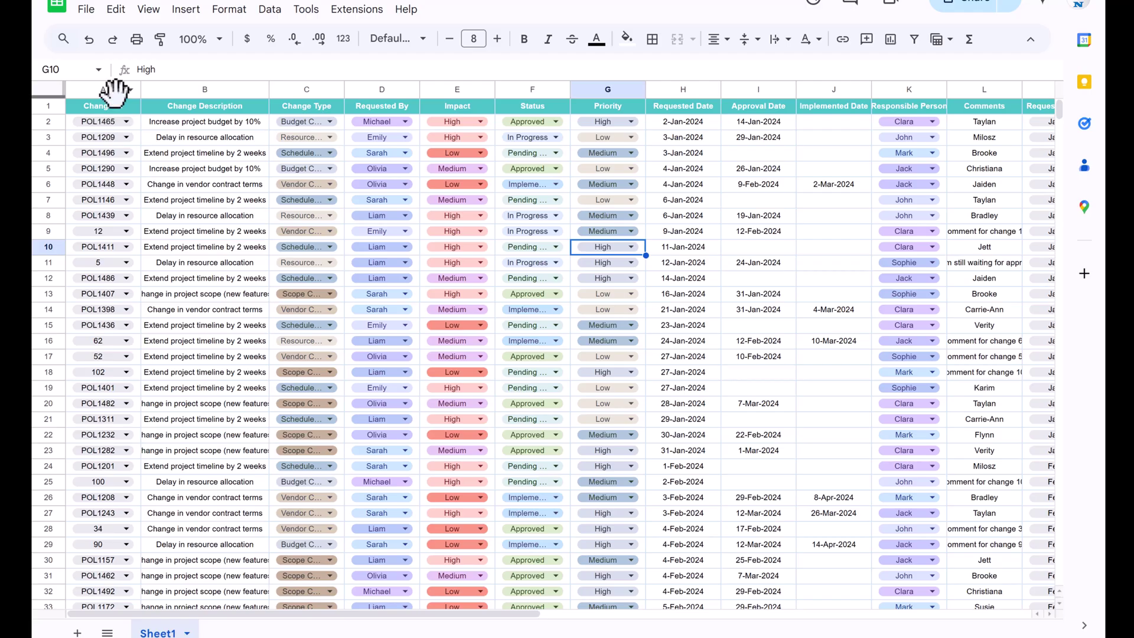
click(117, 121)
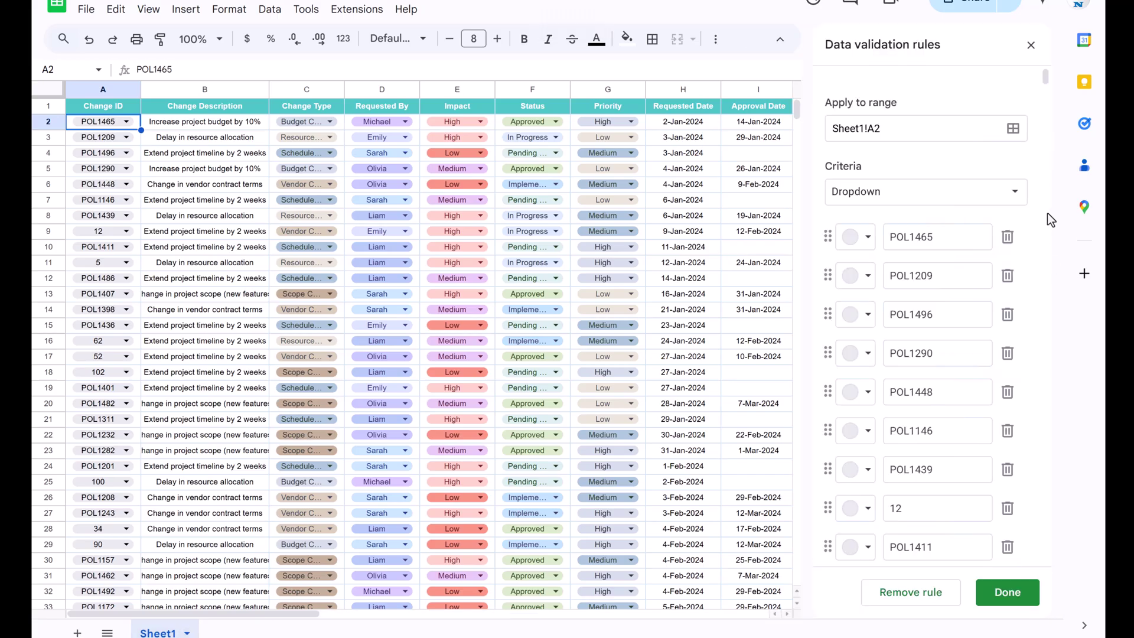
click(933, 603)
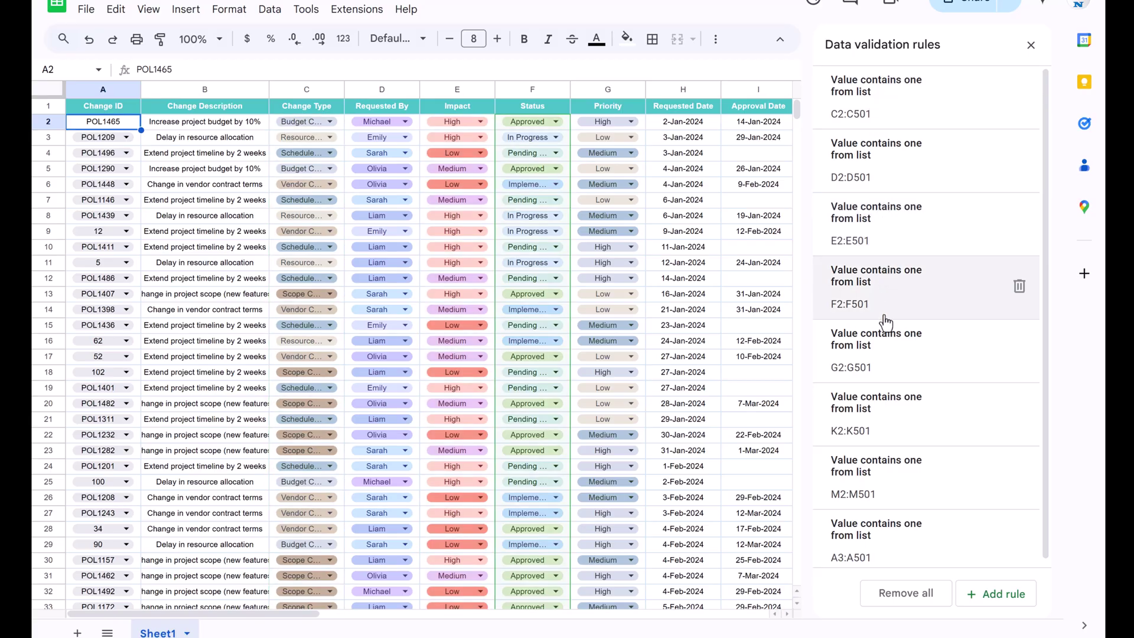
scroll(884, 405, down, 1)
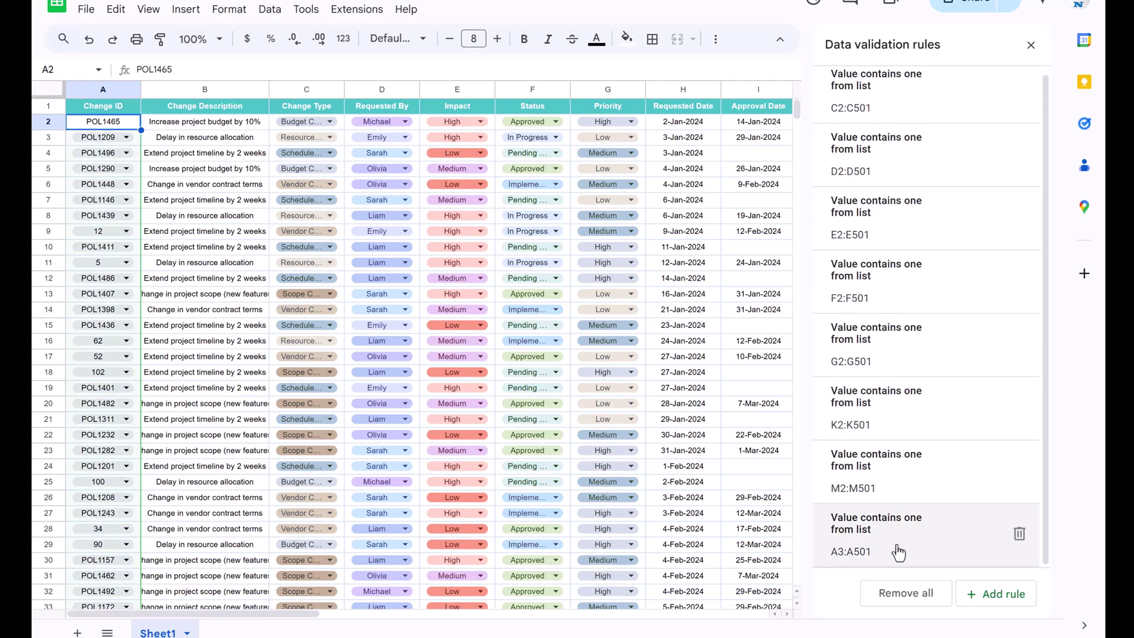
click(1019, 533)
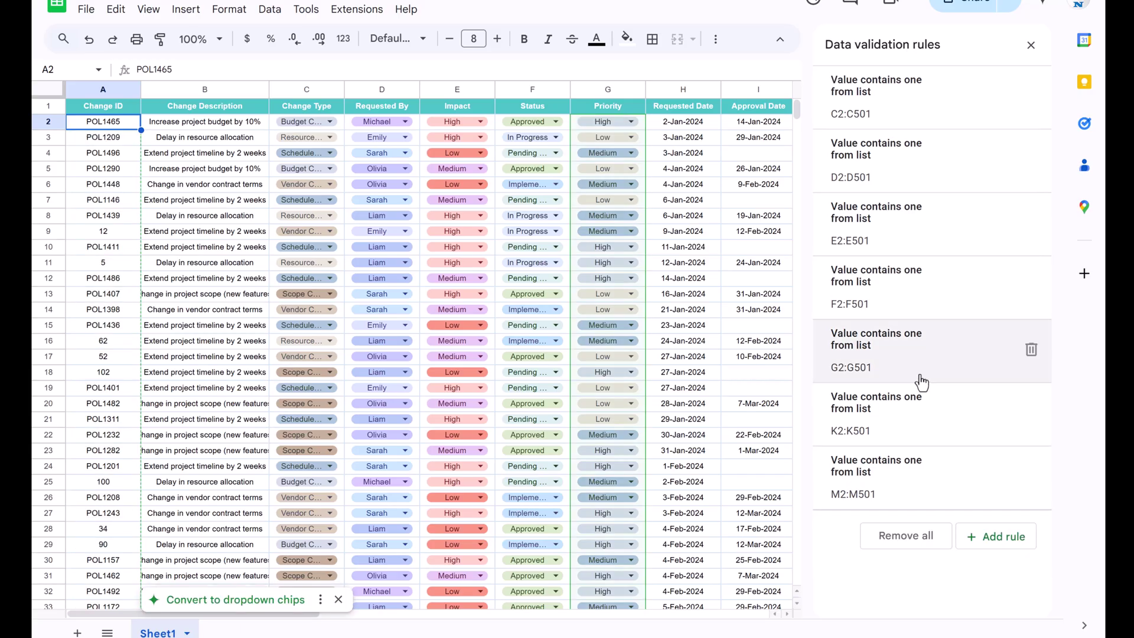
click(1028, 44)
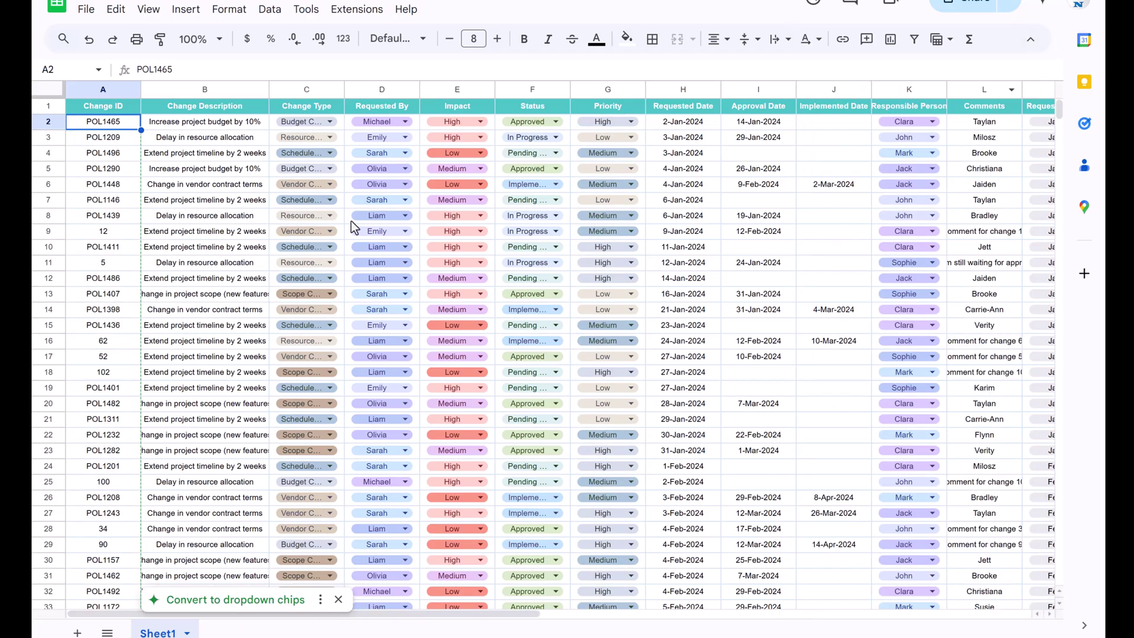
click(234, 203)
Rename the sheet holding the table as Data and add a new sheet named Dashboard.
double_click(158, 633)
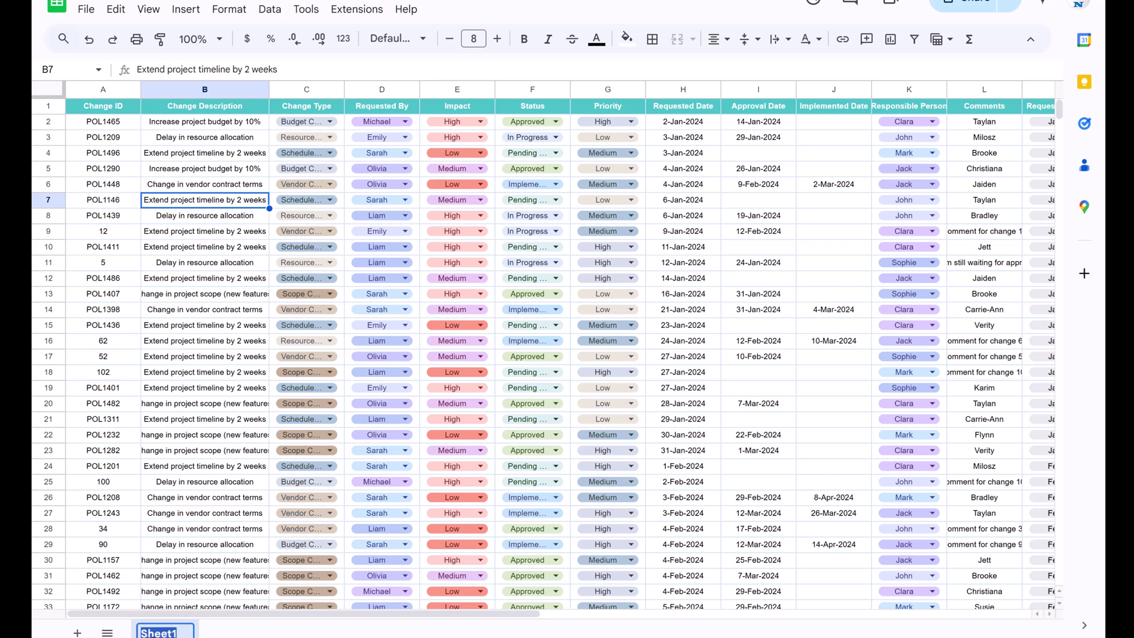
text(Dashboard)
key(Return)
double_click(161, 633)
text(Data)
key(Return)
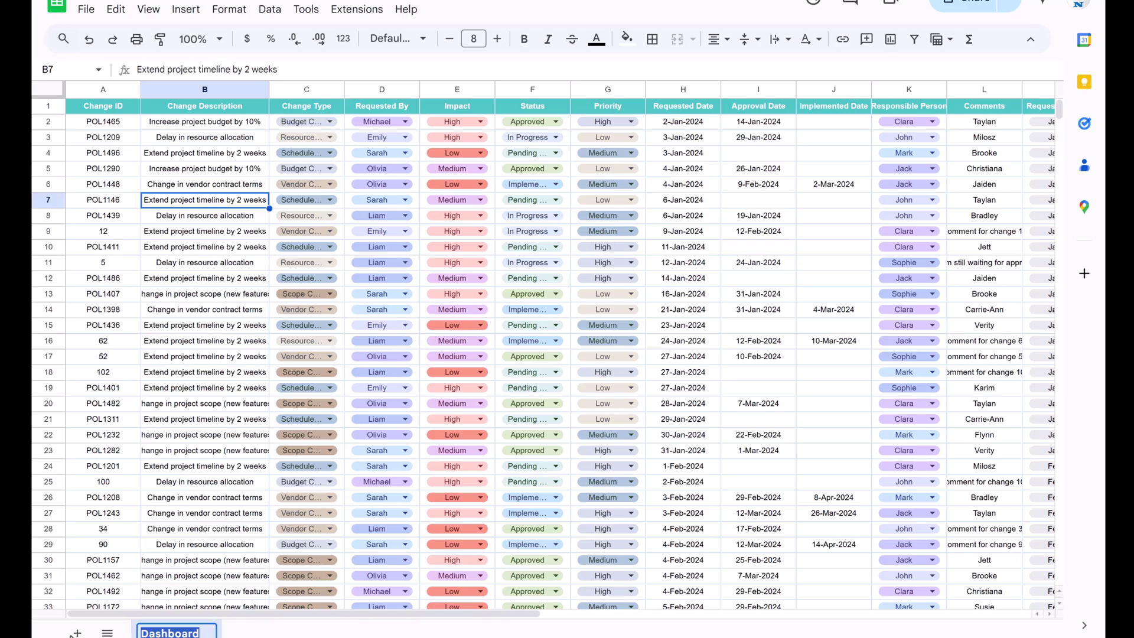
click(77, 633)
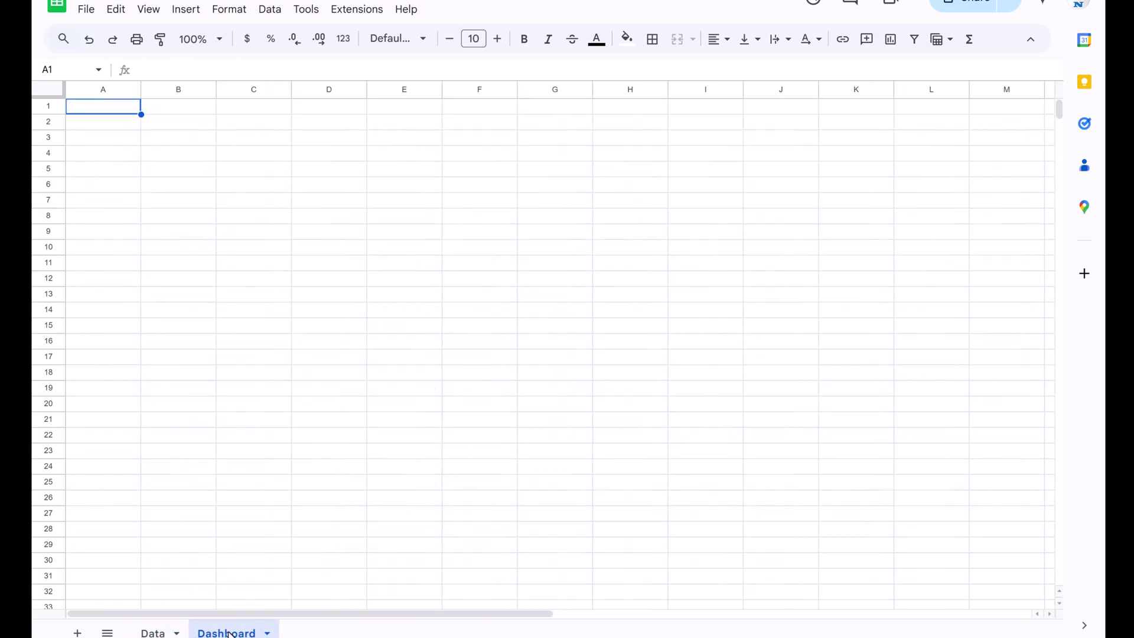
Hide the gridlines on the Dashboard sheet.
click(147, 10)
mouse_move(185, 42)
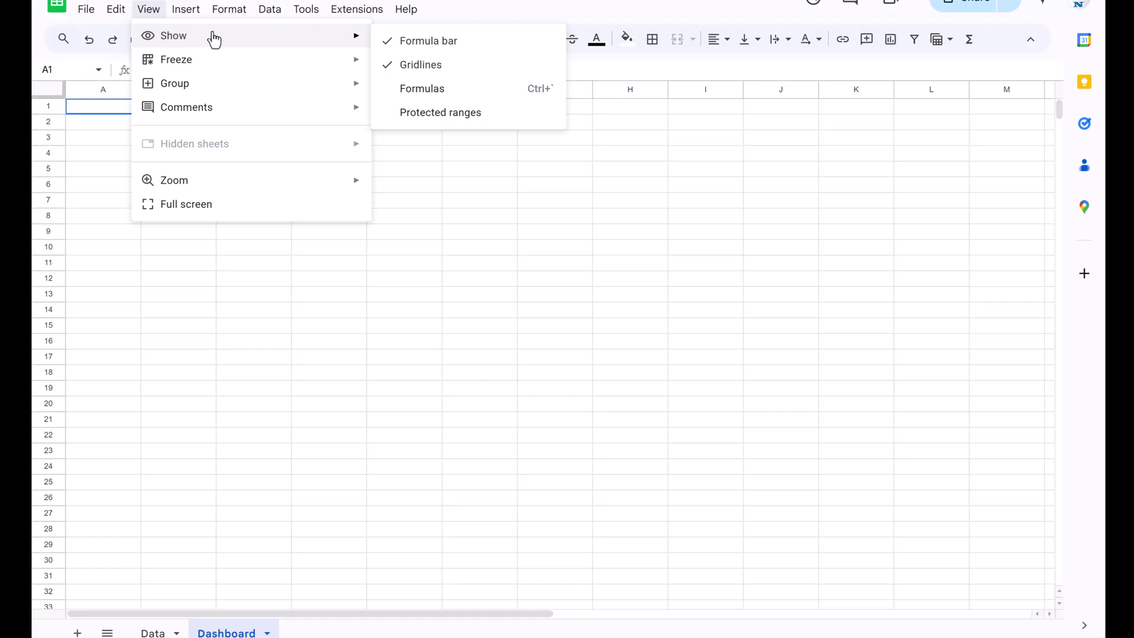
click(407, 65)
click(268, 200)
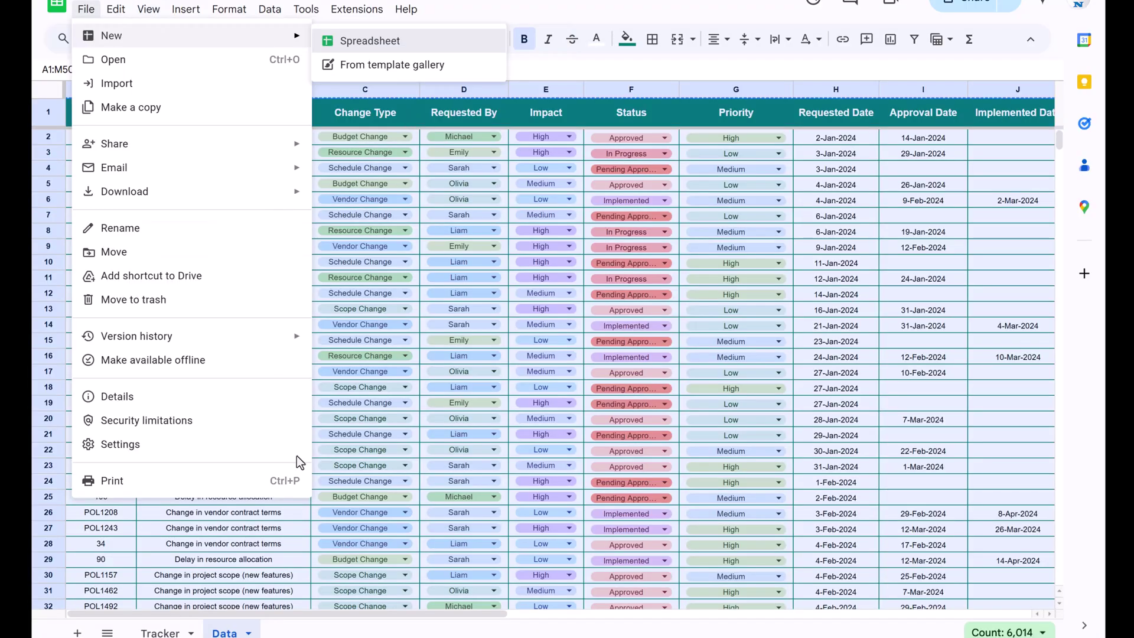
Switch to the finished example spreadsheet and view the dashboard layout on its Tracker sheet.
key(Escape)
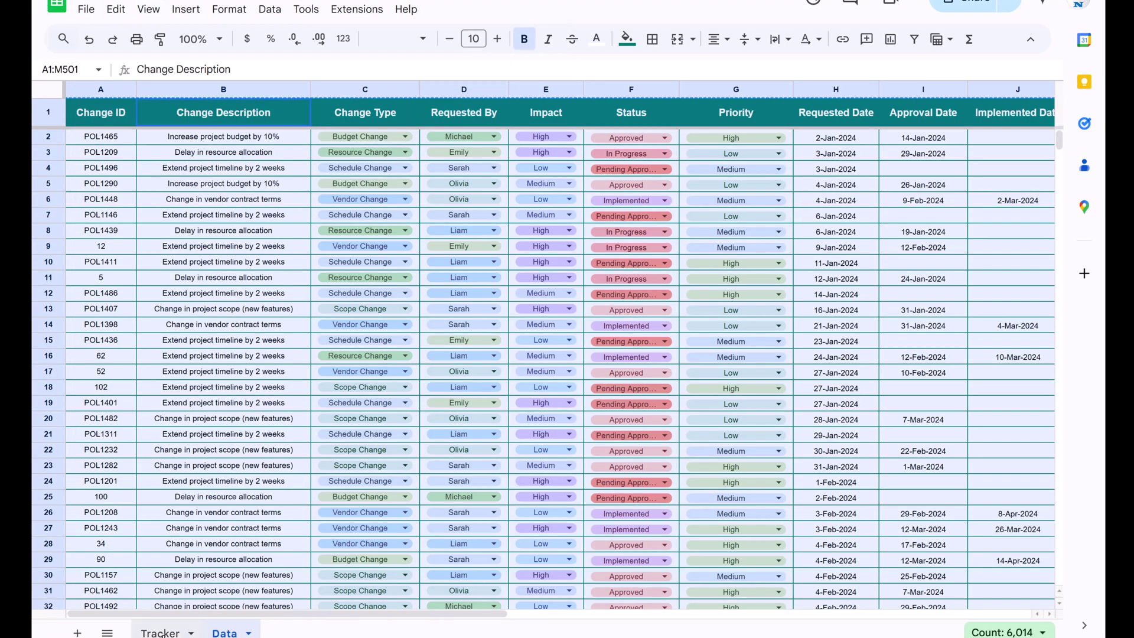
click(159, 632)
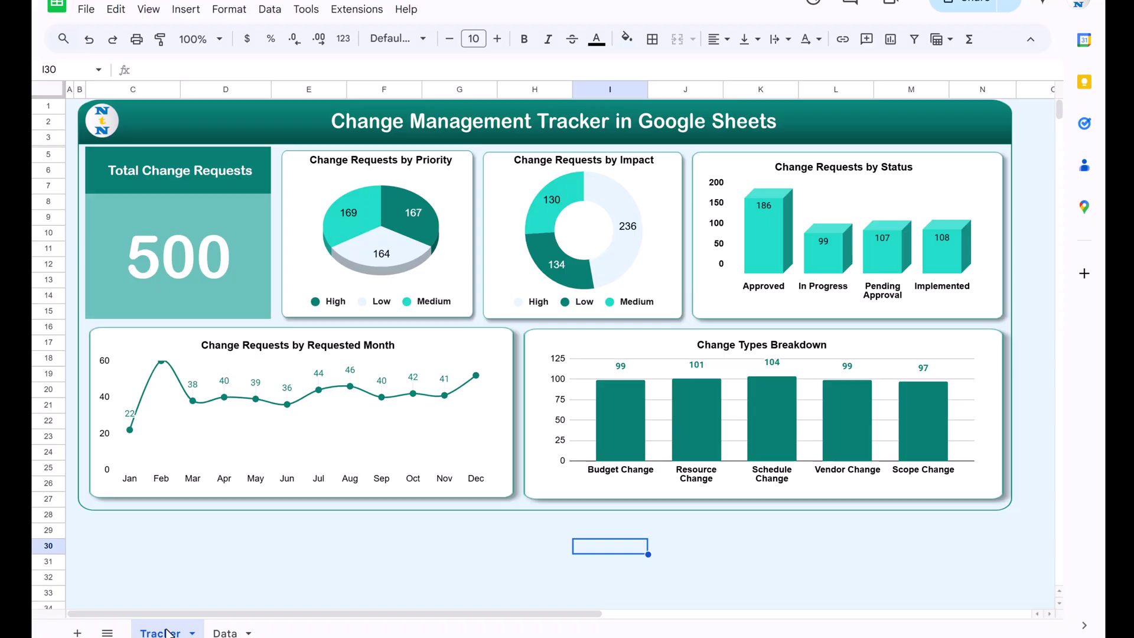
click(418, 574)
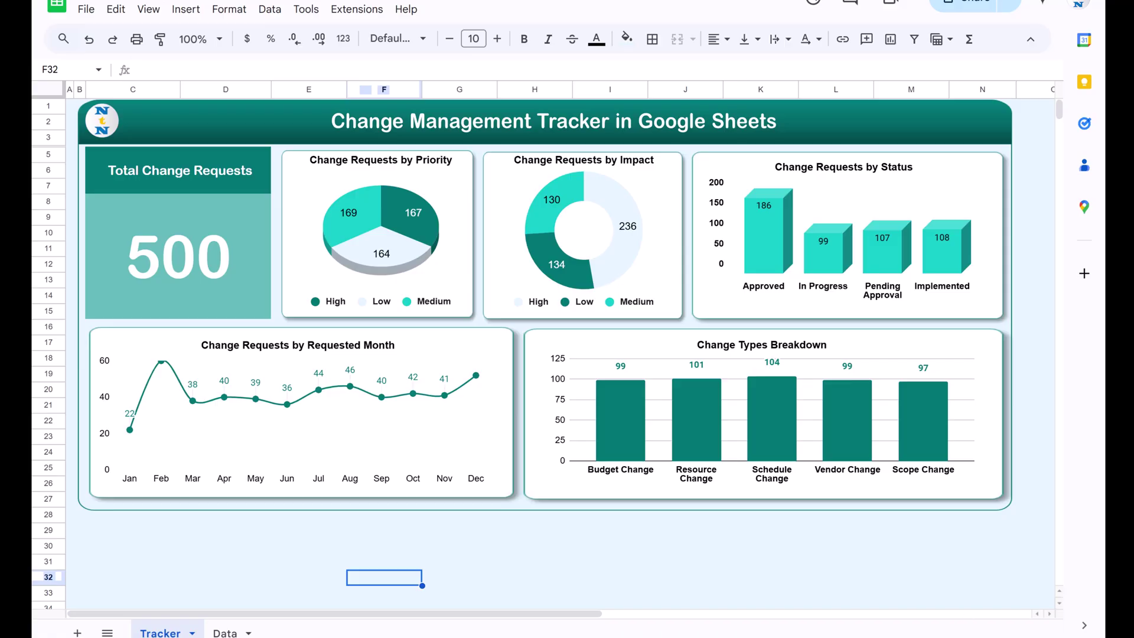
Switch to PowerPoint and examine the header frame on slide 1 and the rounded card on slide 2.
key(super)
click(691, 618)
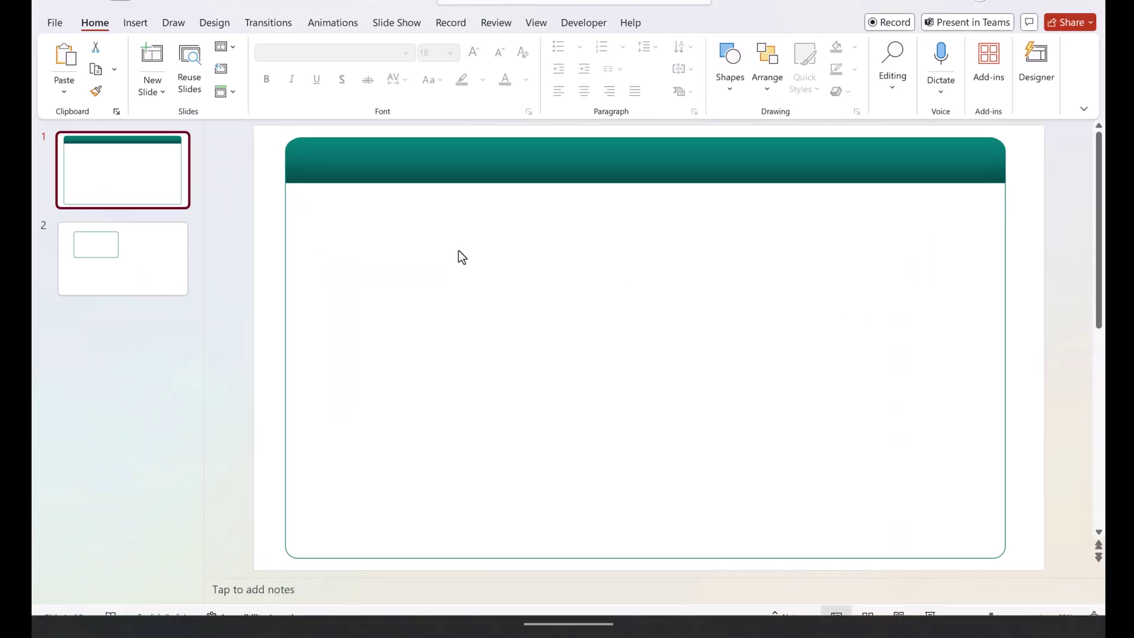
click(407, 177)
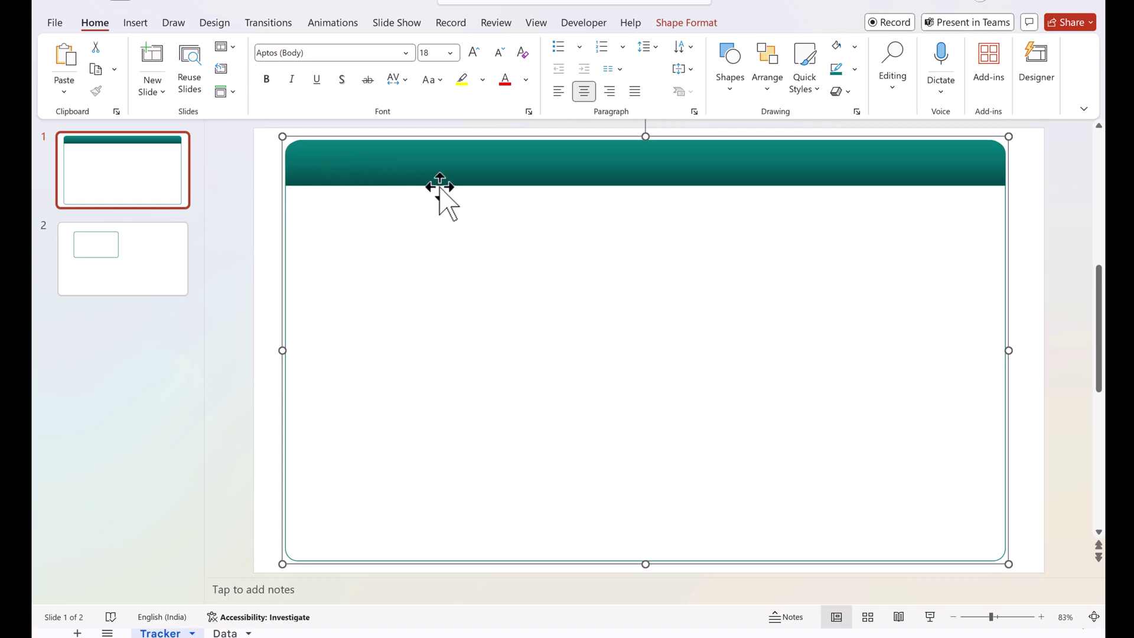
click(90, 247)
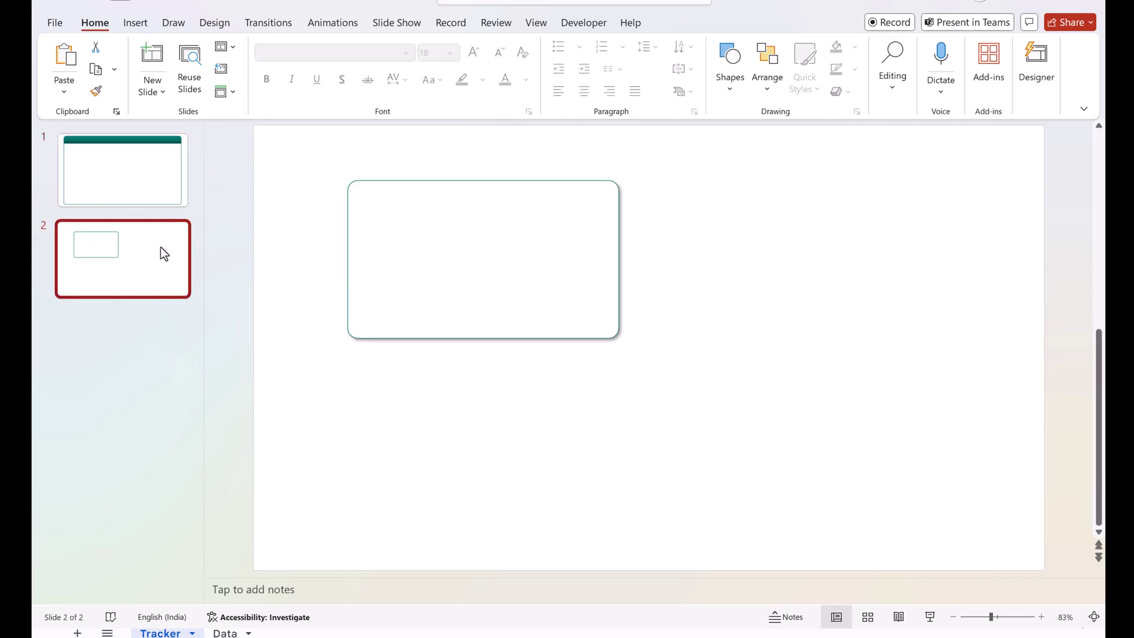
Add a blank slide after slide 2 and draw a rounded rectangle on it, about 30.6 cm wide and 17.7 cm high.
right_click(150, 284)
click(212, 369)
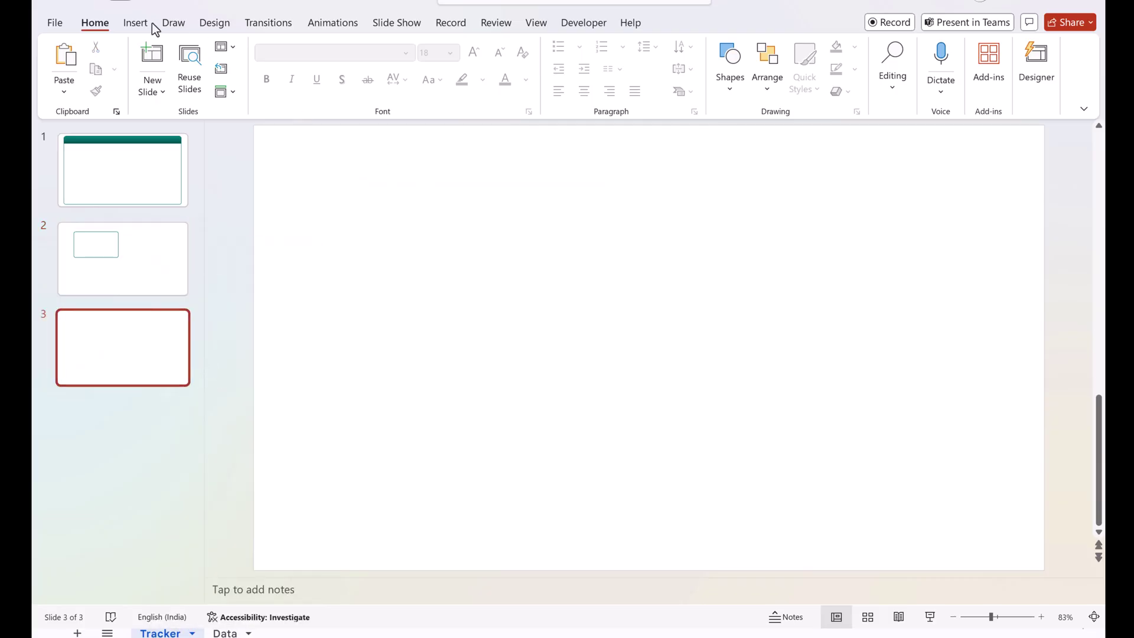
click(137, 23)
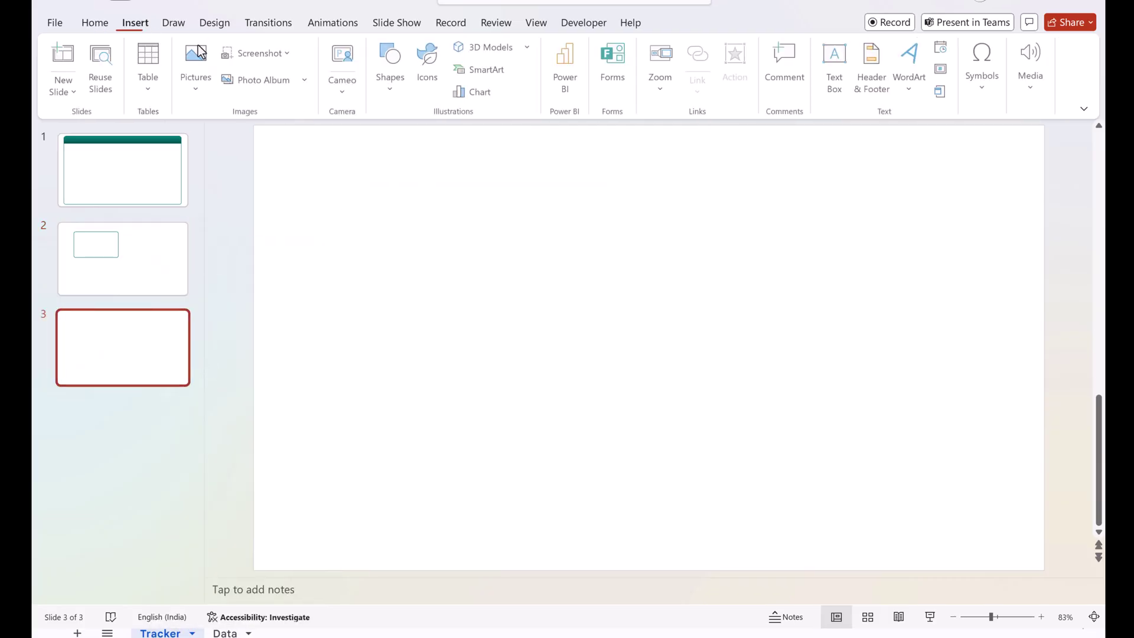
click(390, 89)
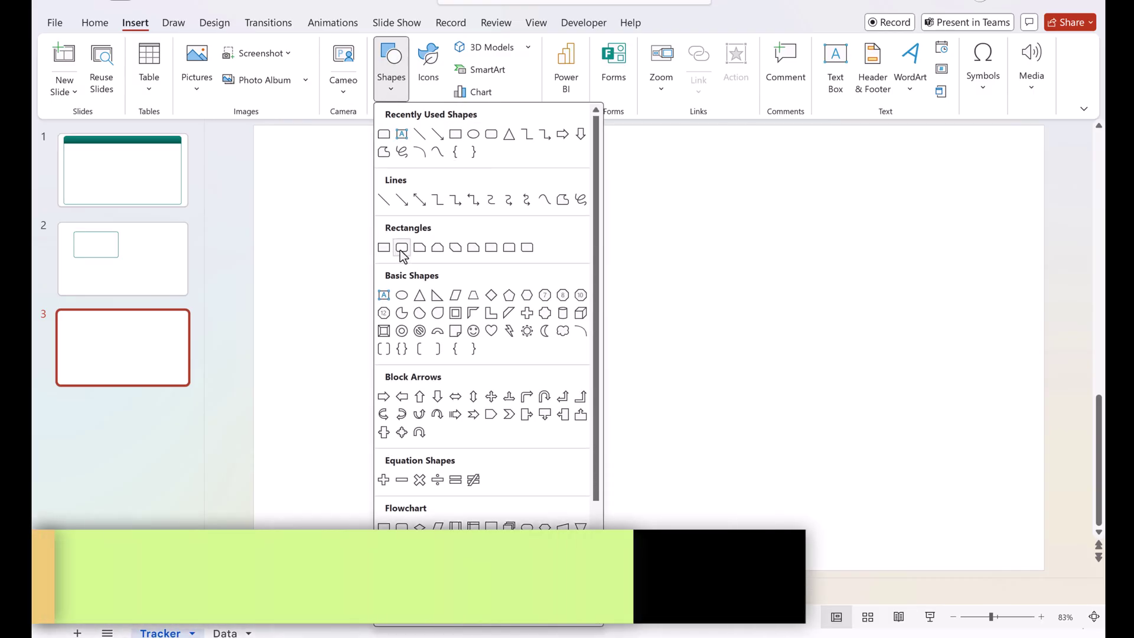
click(401, 249)
drag(296, 144, 1010, 558)
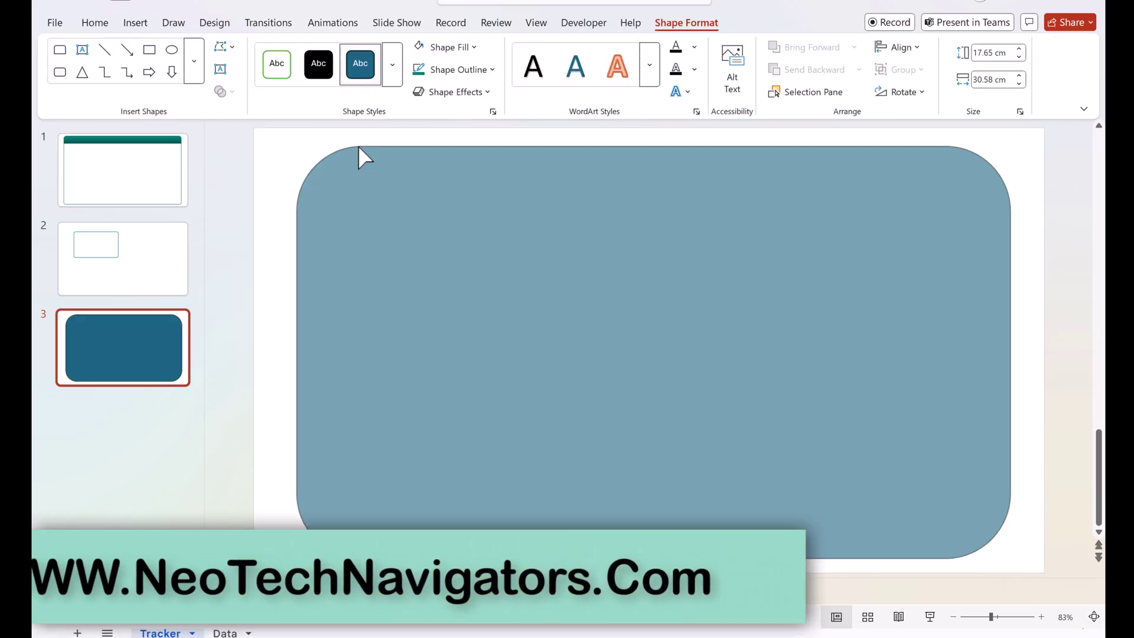
Reduce the large rectangle's corner rounding and set its fill to No Fill.
drag(357, 146, 313, 147)
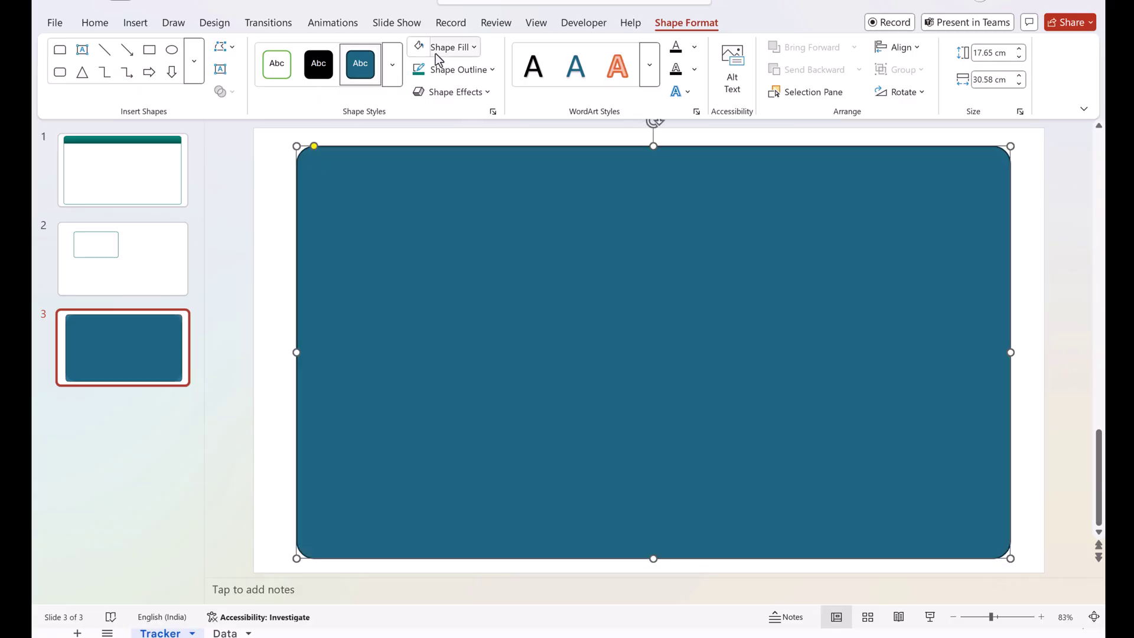
click(444, 47)
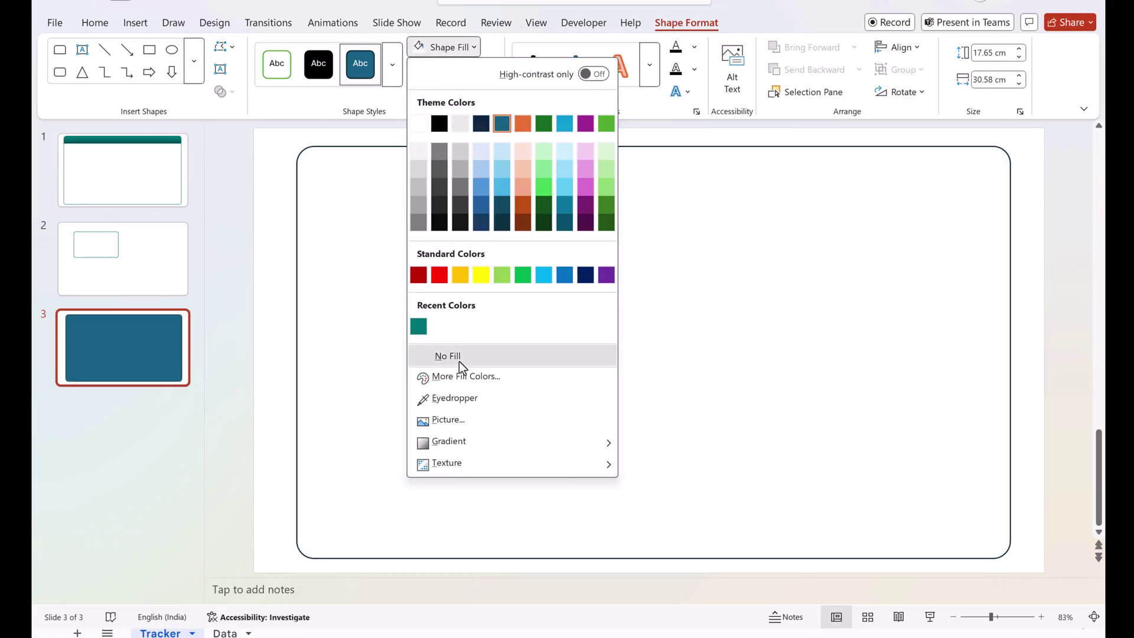
click(459, 357)
click(452, 70)
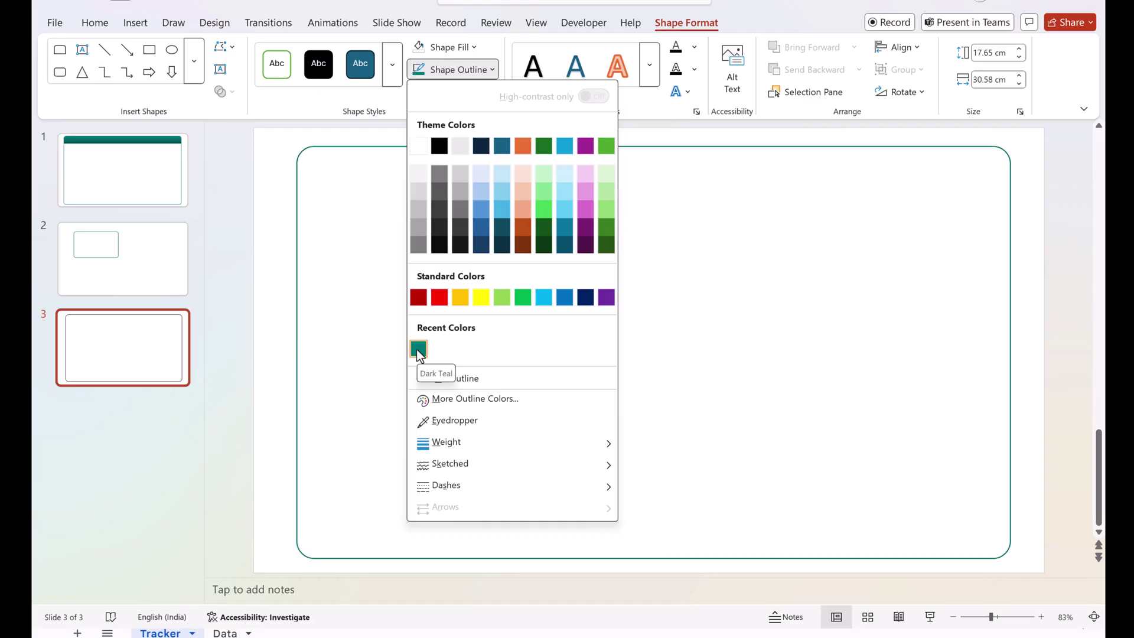
click(466, 402)
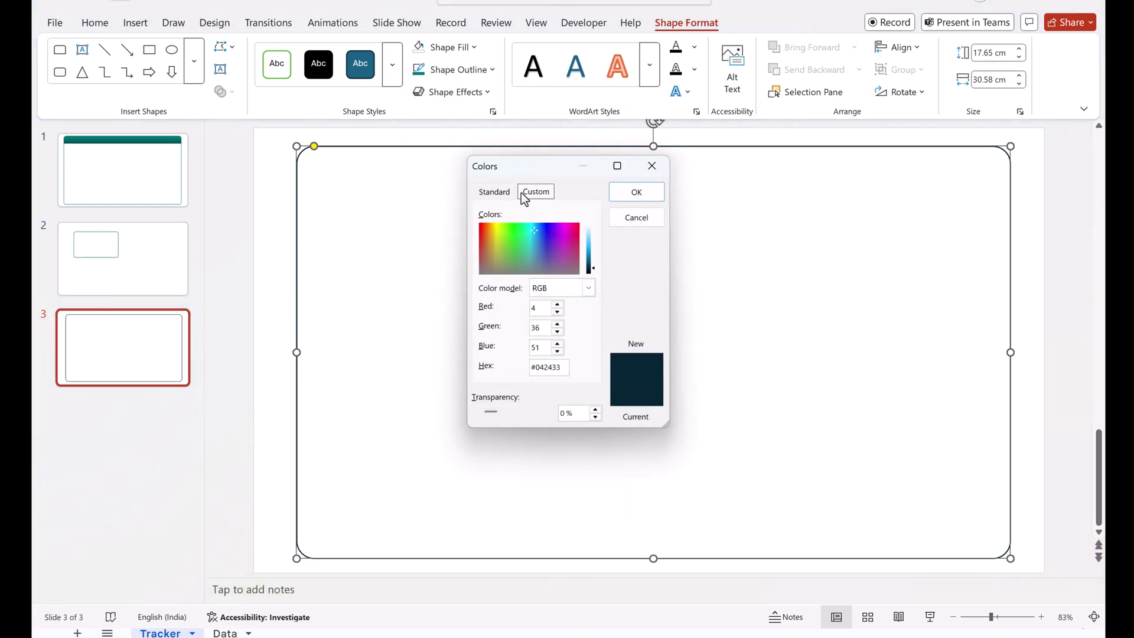
click(499, 191)
click(506, 239)
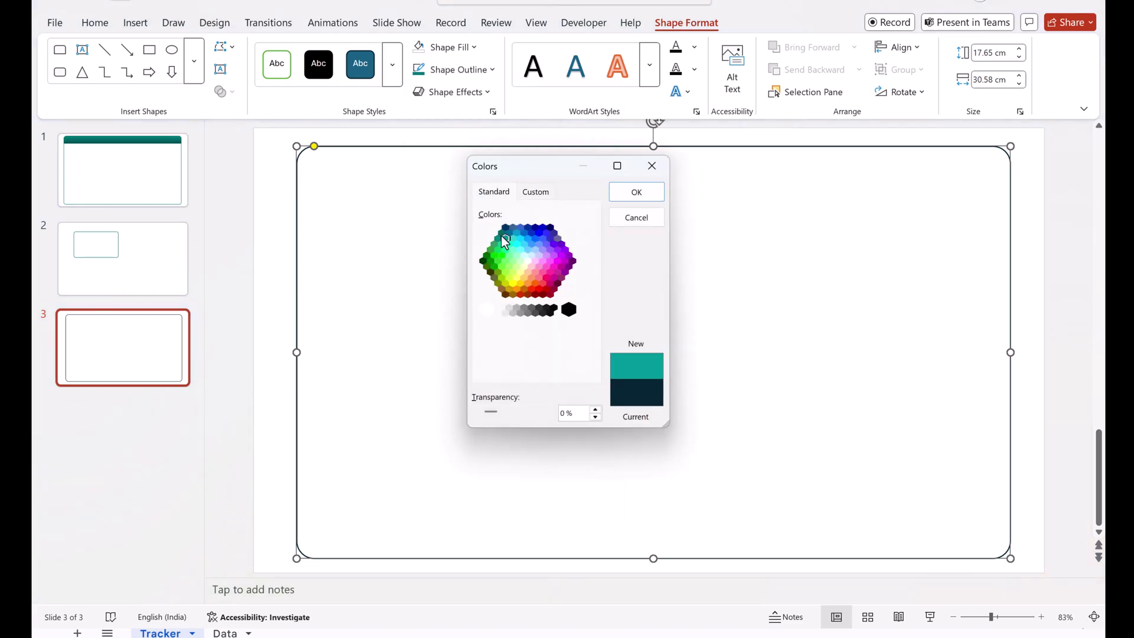
click(503, 234)
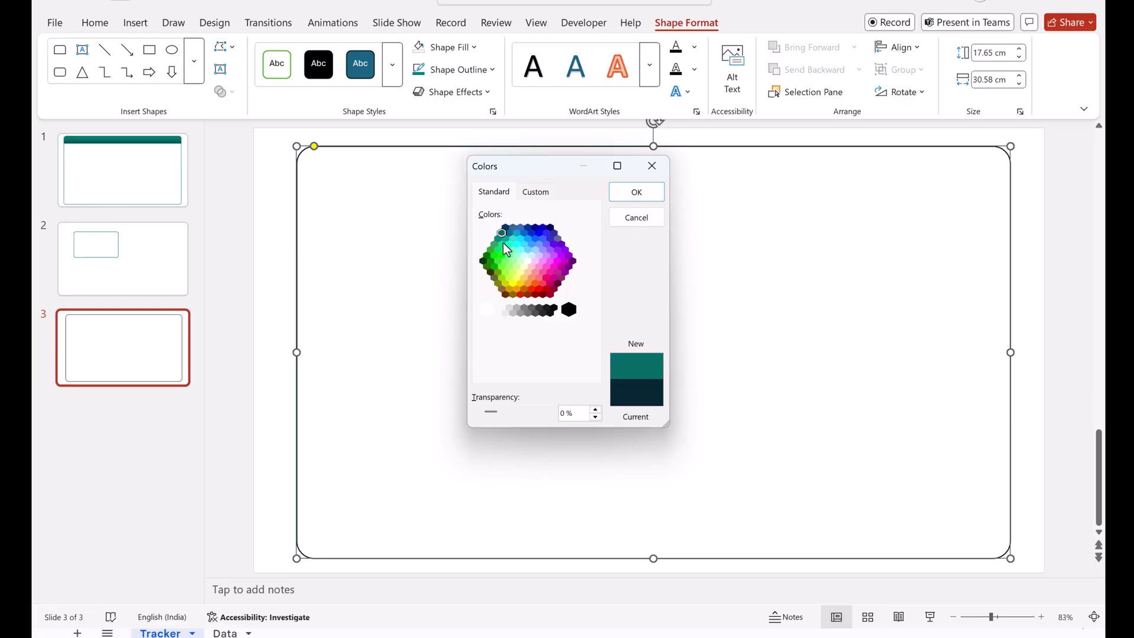
click(652, 166)
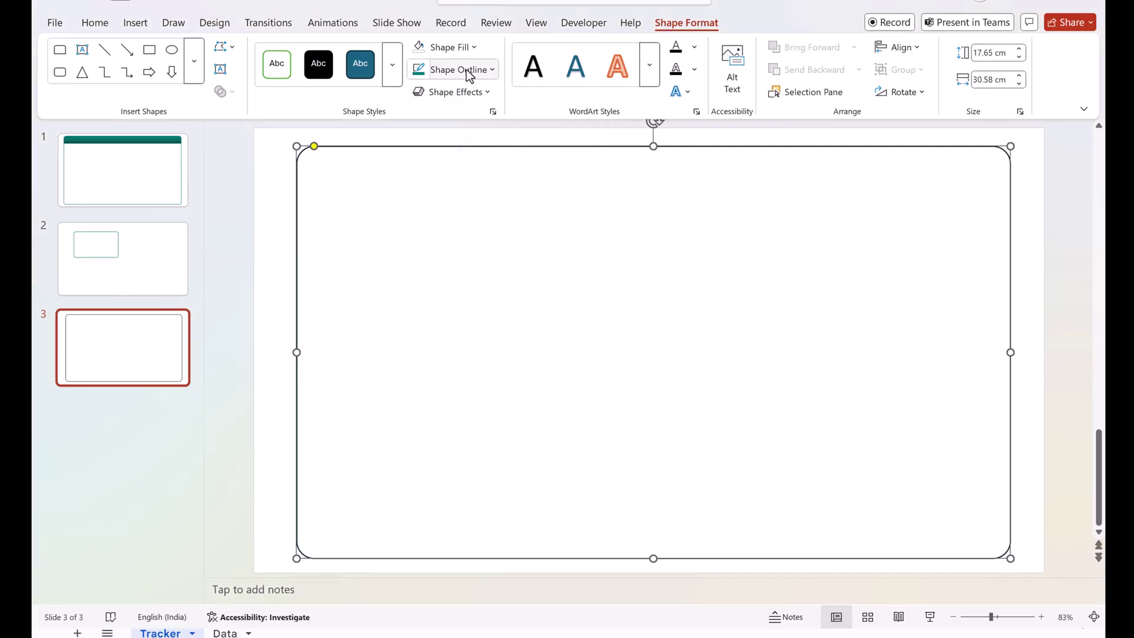
Set the large rectangle's outline to the recent colour Dark Teal.
click(466, 69)
click(418, 348)
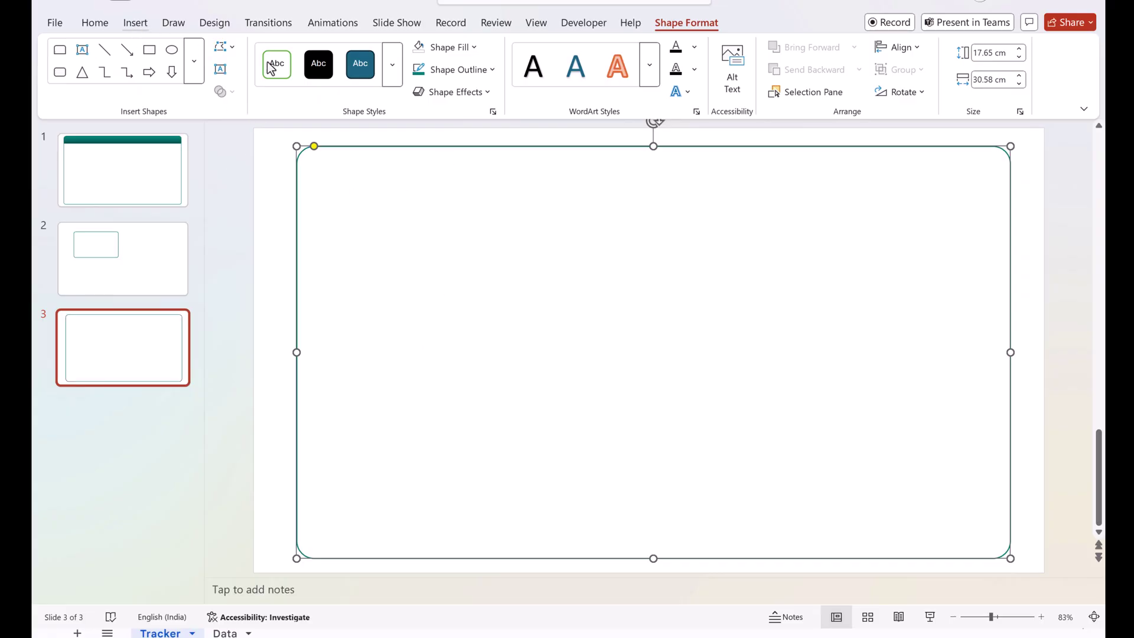
Draw a header bar with rounded top corners inside the upper part of the frame, about 28.4 cm wide and 2.9 cm high.
click(135, 23)
click(397, 89)
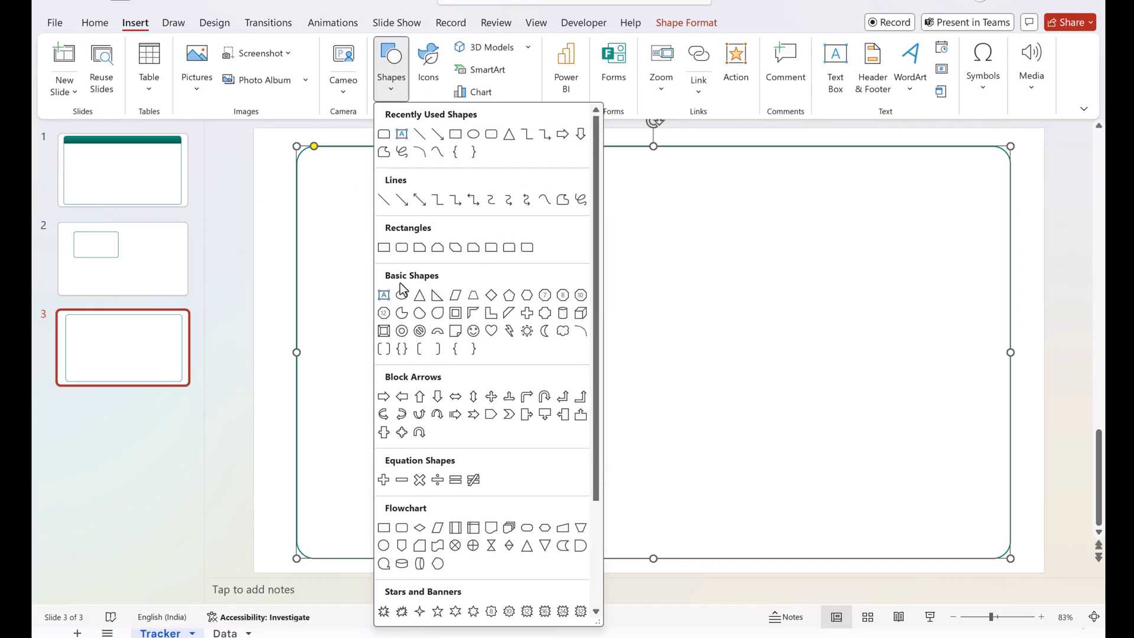
click(509, 248)
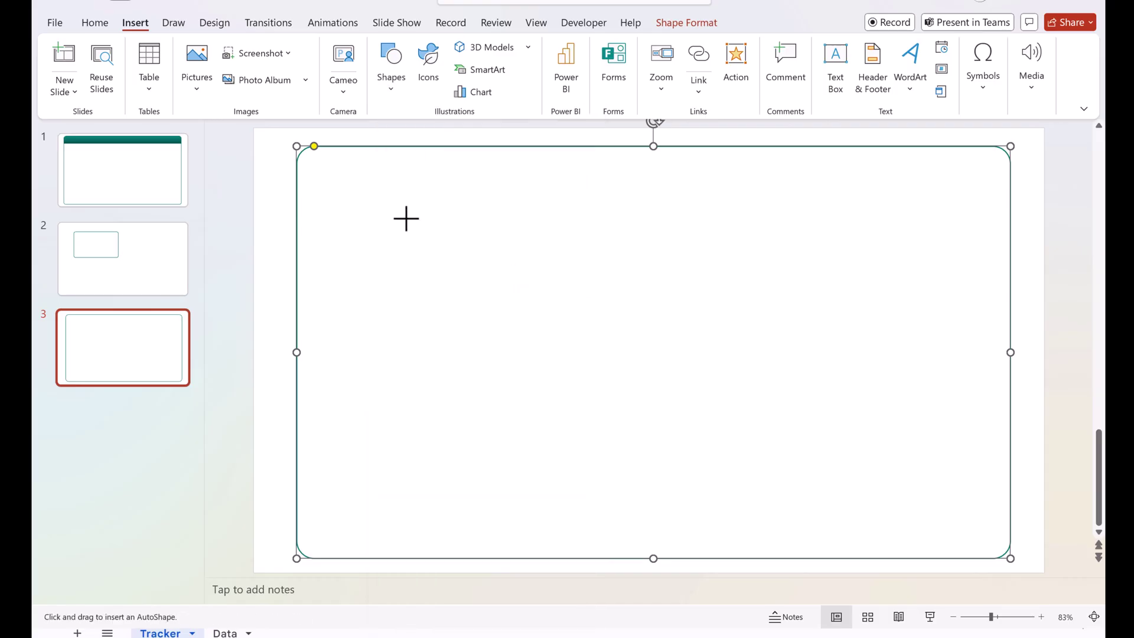
drag(313, 157, 976, 223)
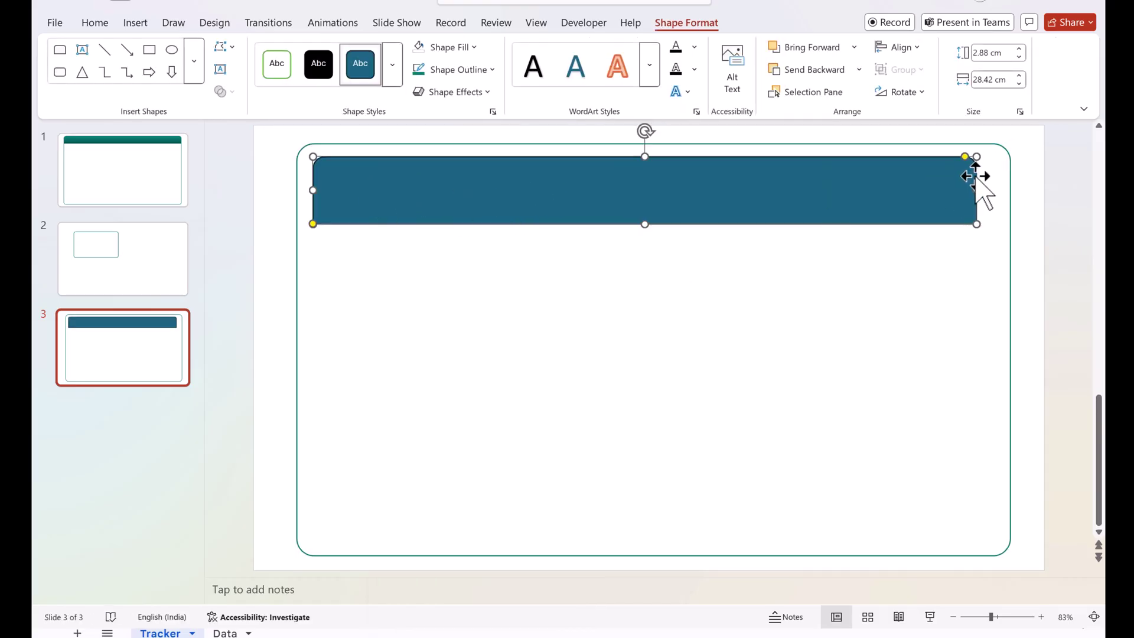
Increase the rounding of the header bar's upper corners and widen the bar to about 30.2 cm.
drag(965, 157, 952, 159)
drag(862, 215, 963, 167)
drag(730, 177, 790, 218)
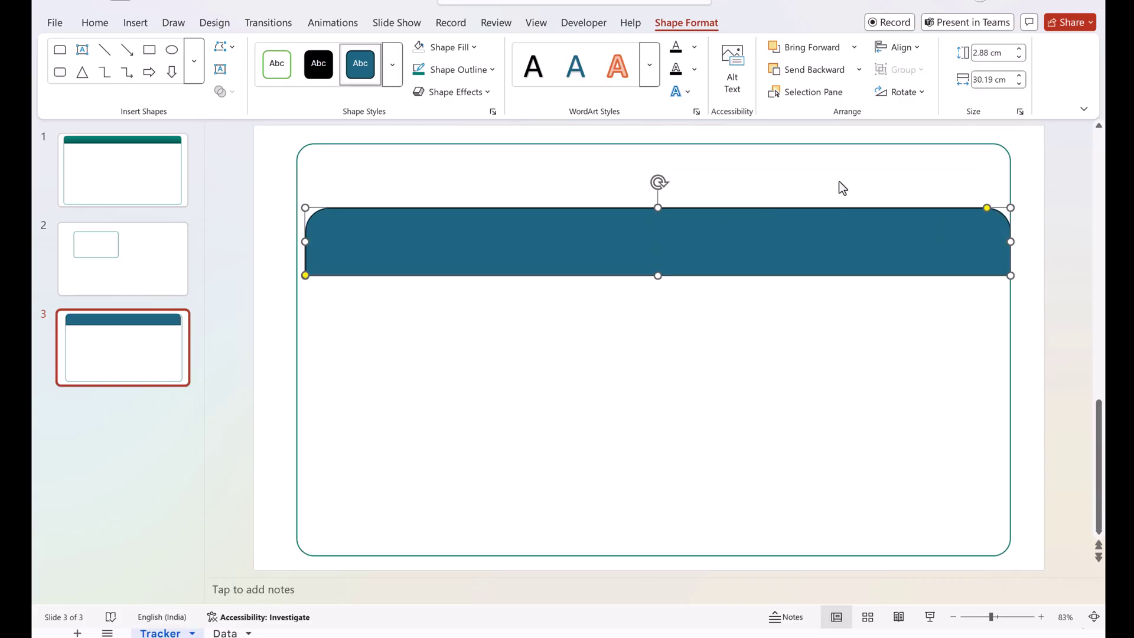
Move the header bar up against the frame's upper edge and widen it to 30.58 cm to match the frame.
click(995, 148)
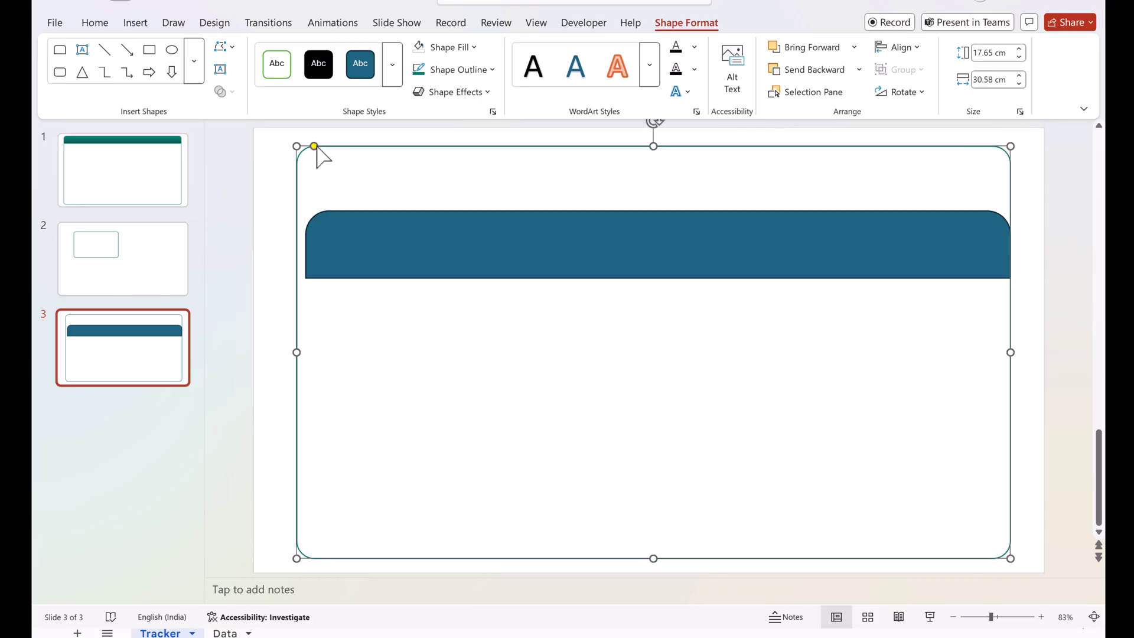
click(898, 208)
drag(899, 208, 1007, 180)
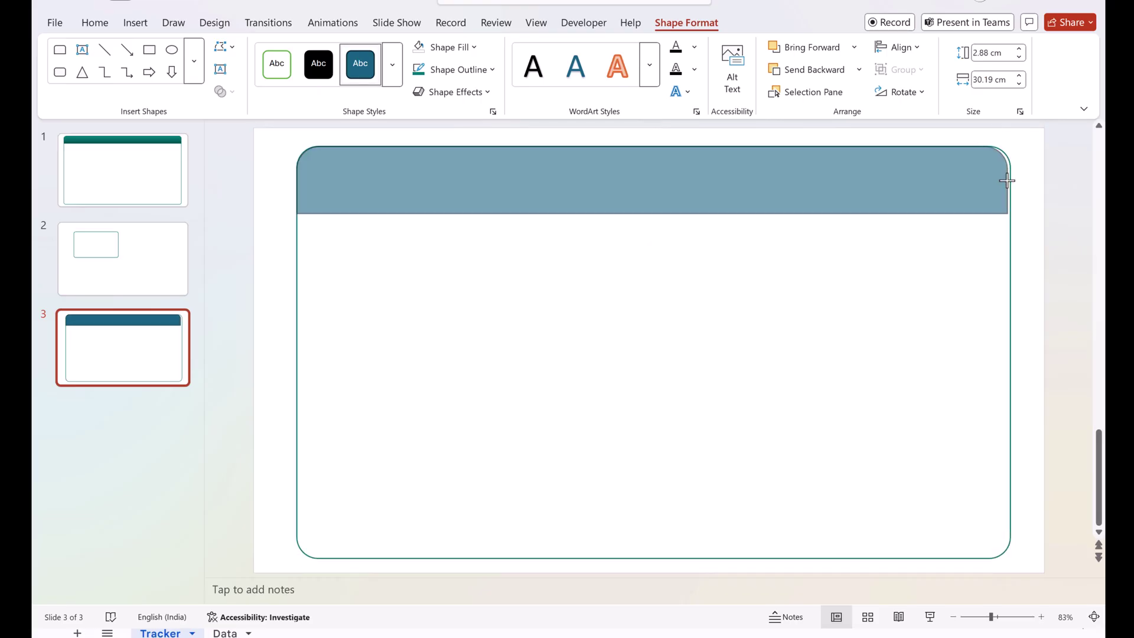
Set the header bar's fill and outline to the recent teal colour.
click(431, 47)
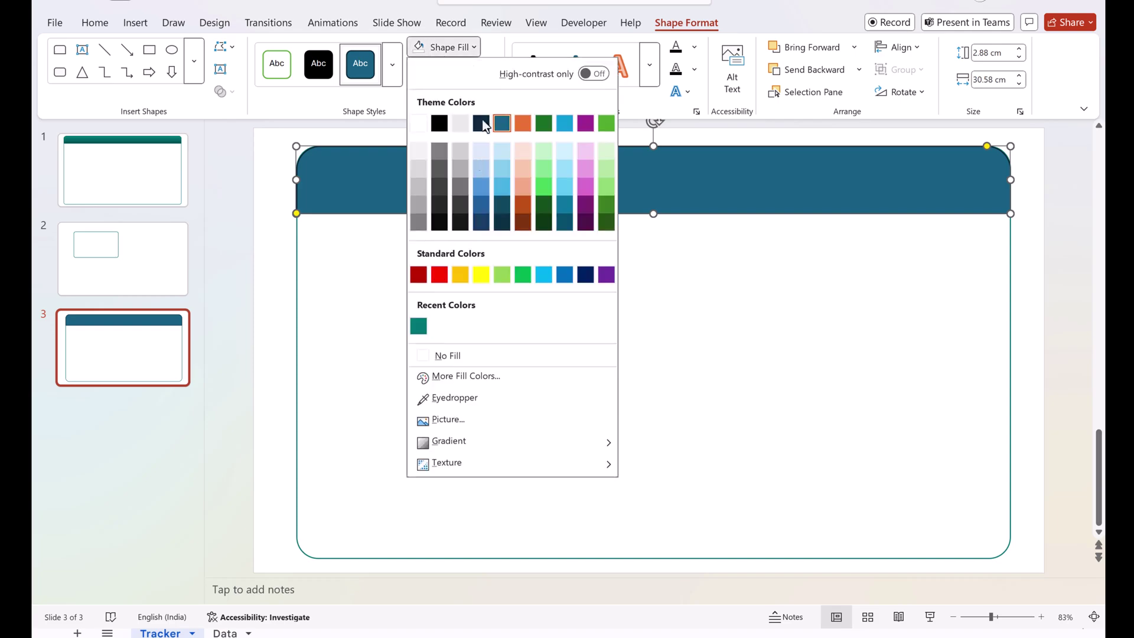
click(419, 326)
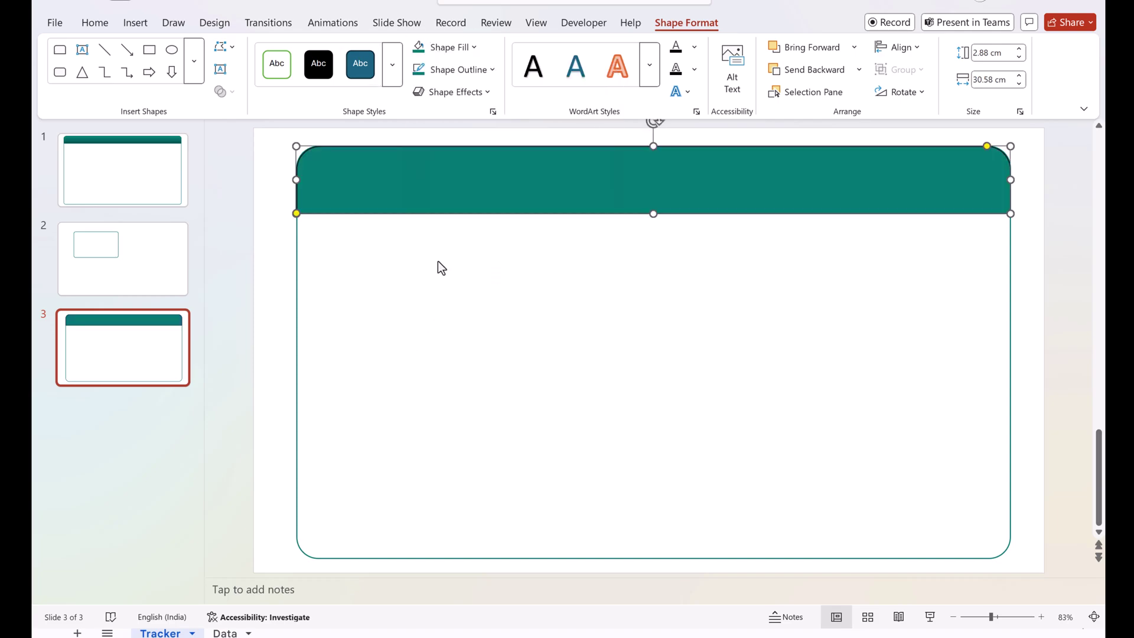
click(451, 71)
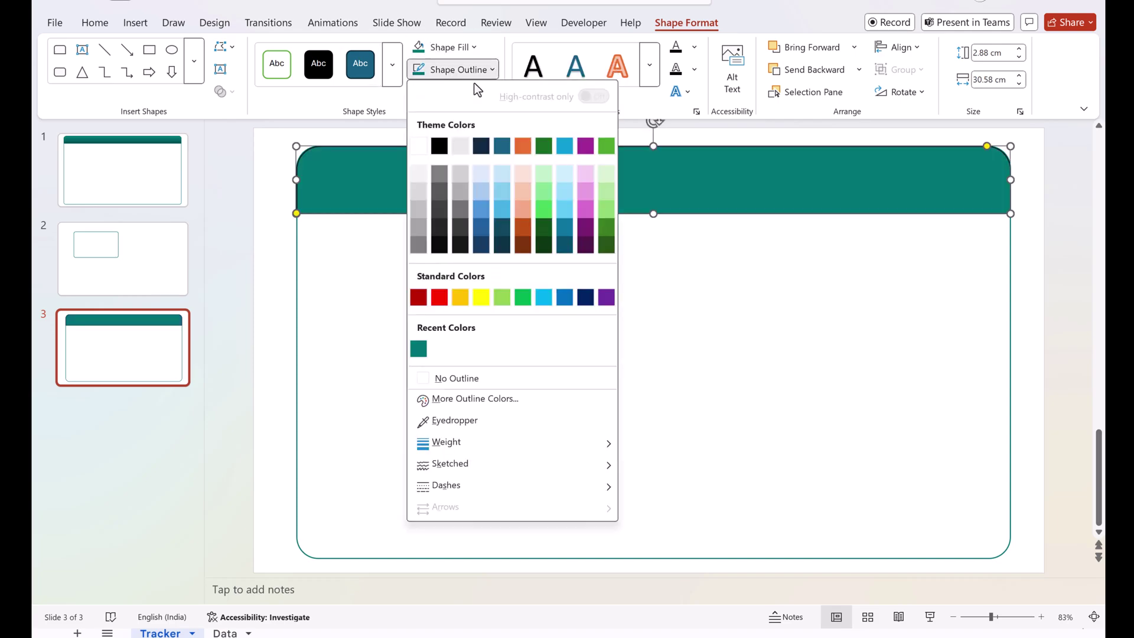
click(416, 349)
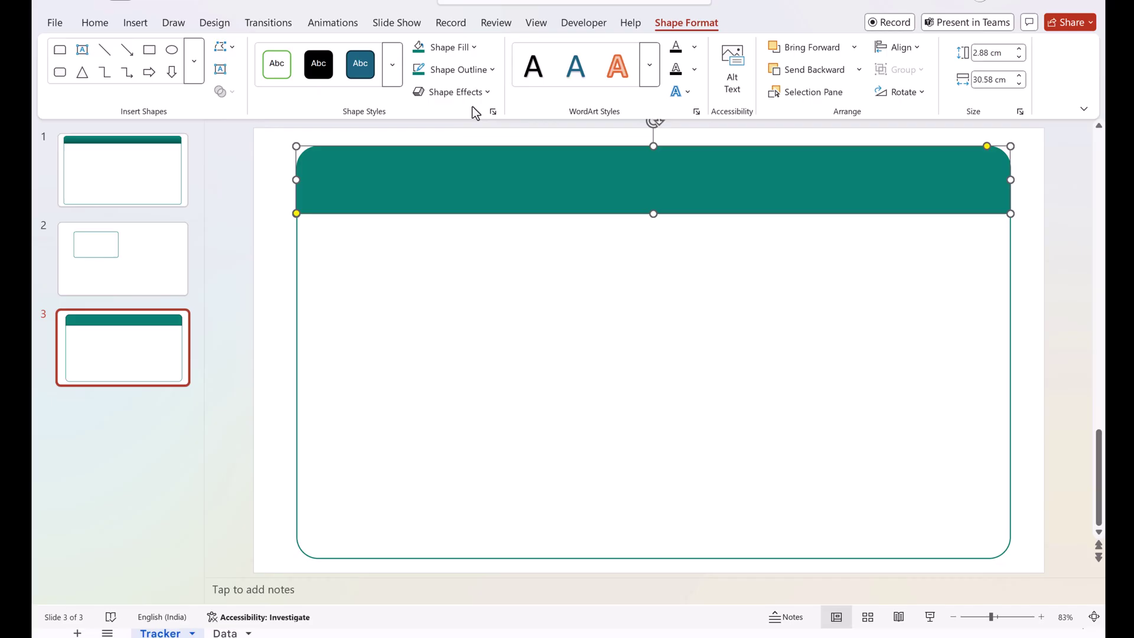
Apply a dark-variation linear gradient to the header bar so that it darkens towards its lower edge.
click(453, 51)
mouse_move(480, 440)
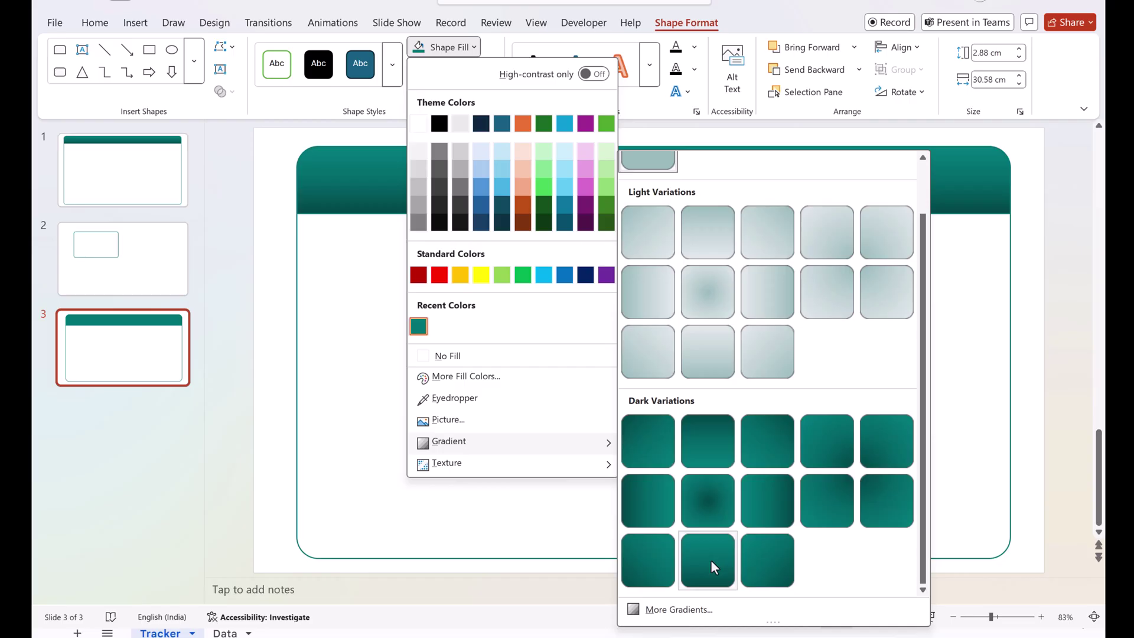
click(711, 561)
click(721, 423)
Draw a rounded rectangle beside the existing card on slide 2, about 9.9 cm wide and 5.7 cm high.
click(146, 158)
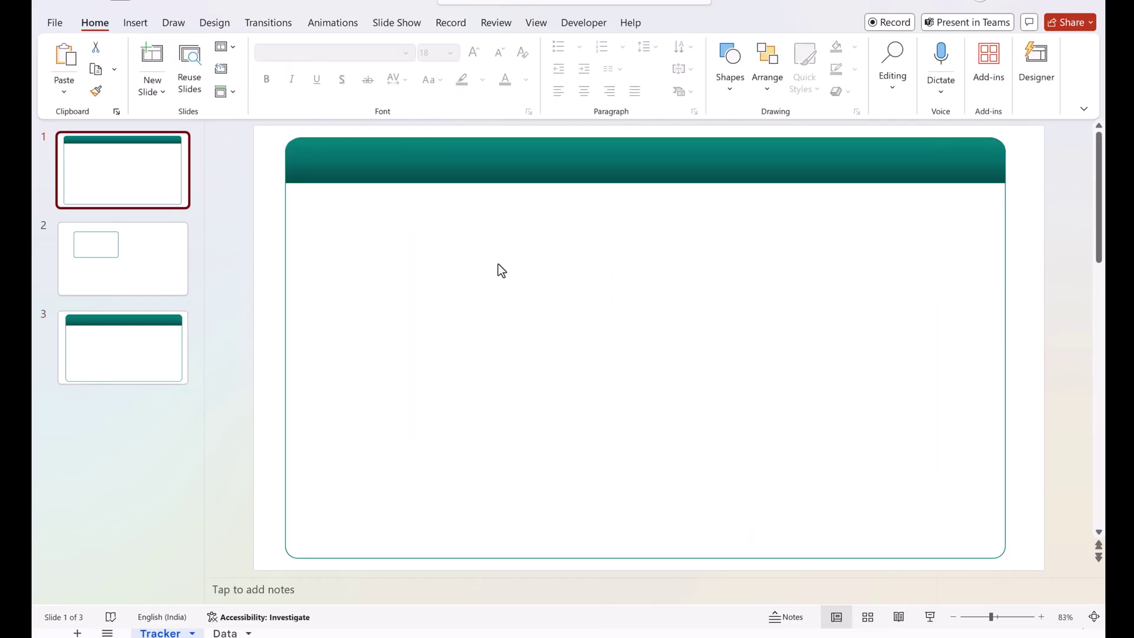
click(152, 273)
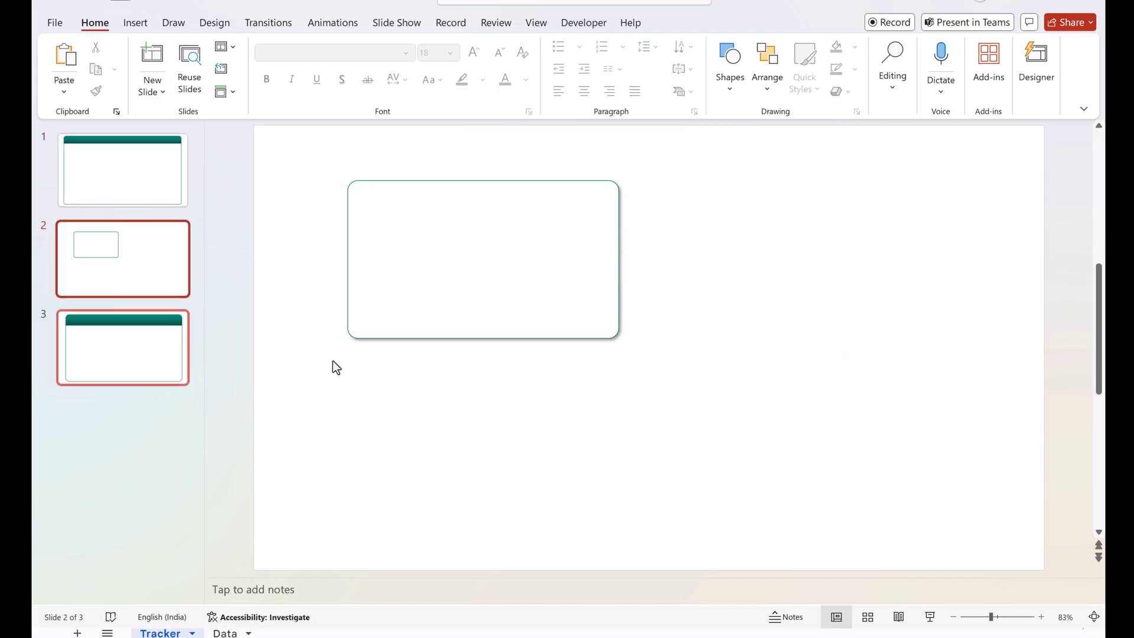
scroll(278, 372, down, 1)
click(166, 269)
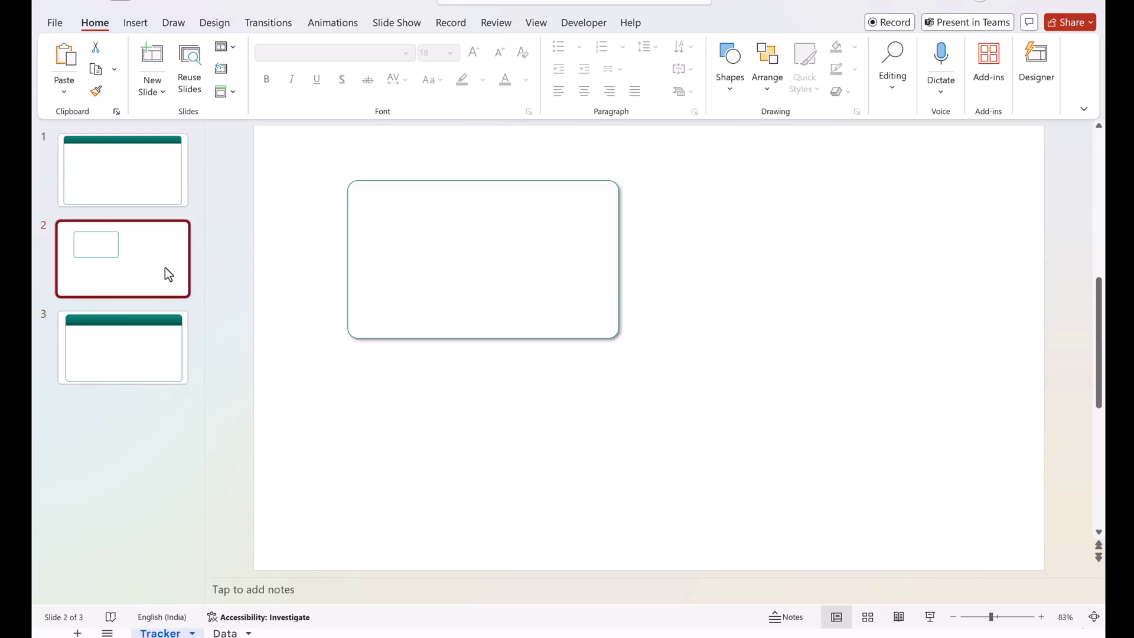
click(135, 22)
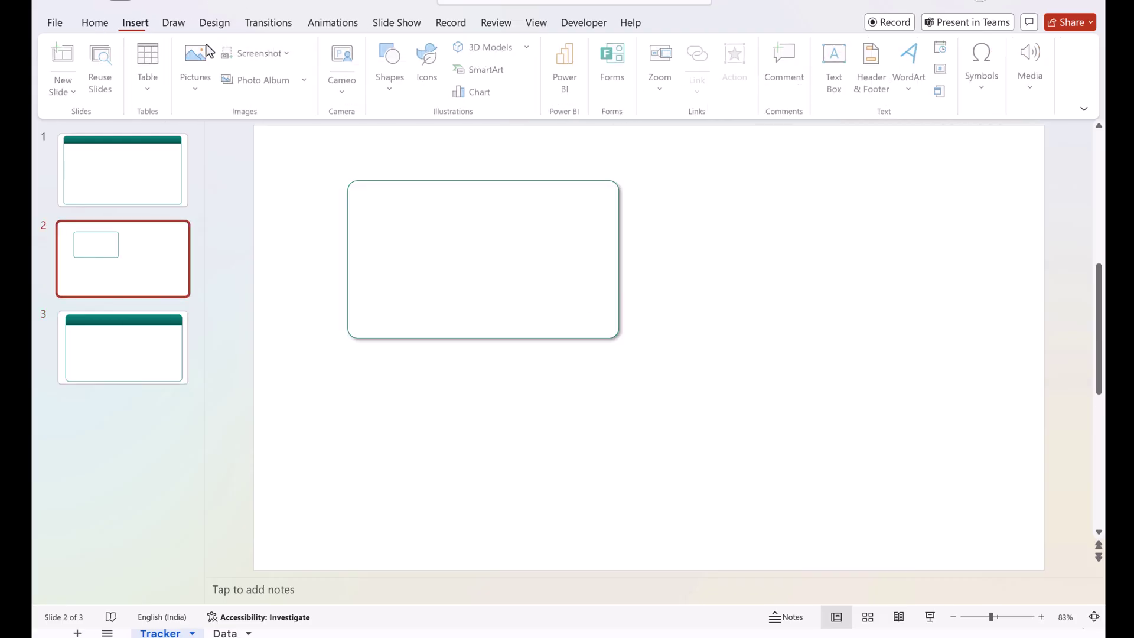
click(402, 92)
drag(789, 223, 1024, 355)
drag(840, 278, 815, 271)
drag(787, 215, 777, 215)
drag(872, 312, 862, 307)
Fill the new rounded rectangle with white and add an outer shadow falling to its lower right.
click(447, 51)
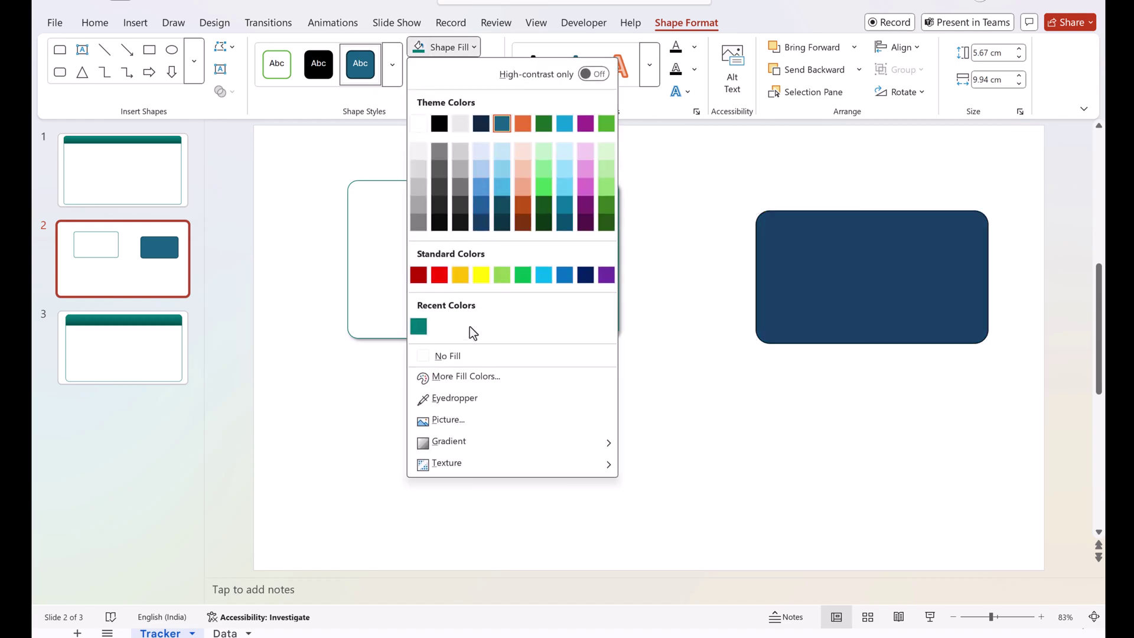
click(420, 124)
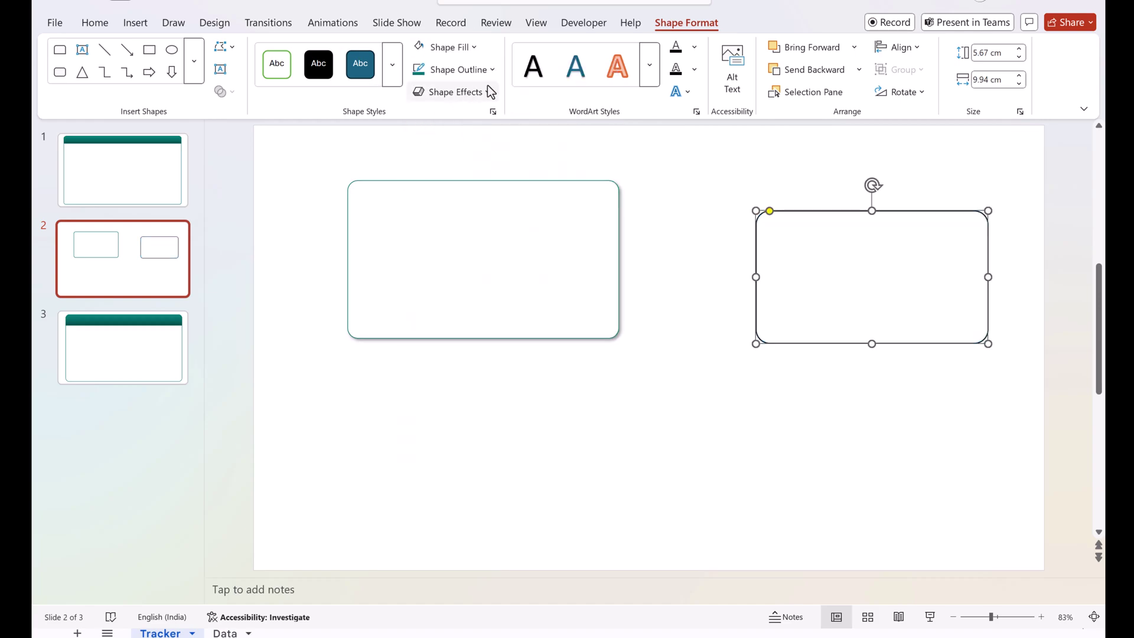
click(487, 92)
mouse_move(468, 157)
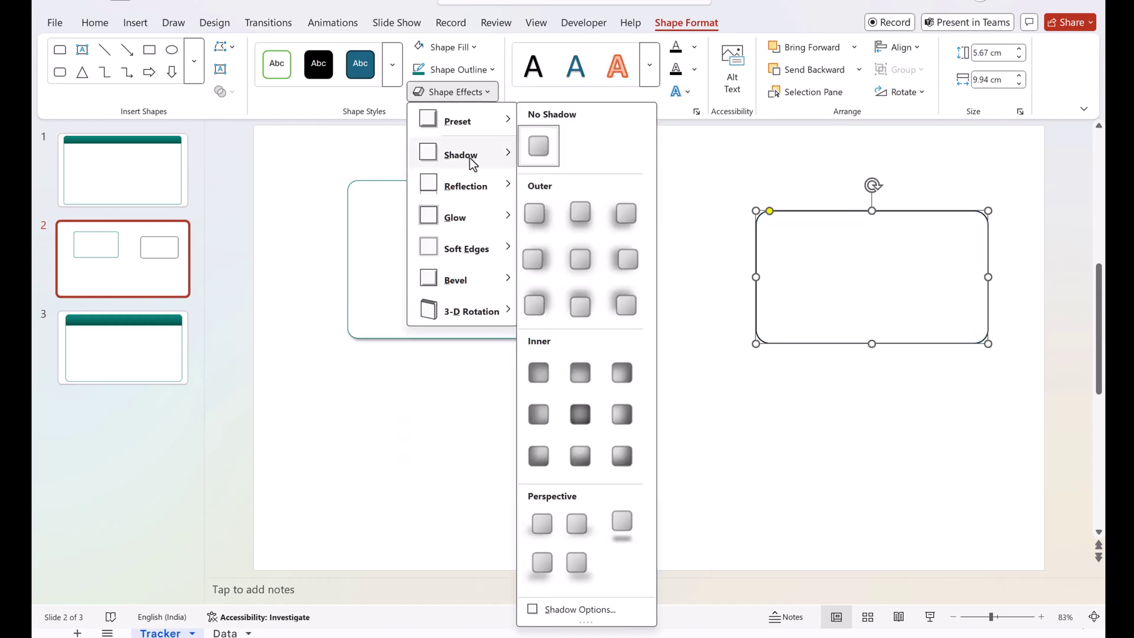
click(536, 218)
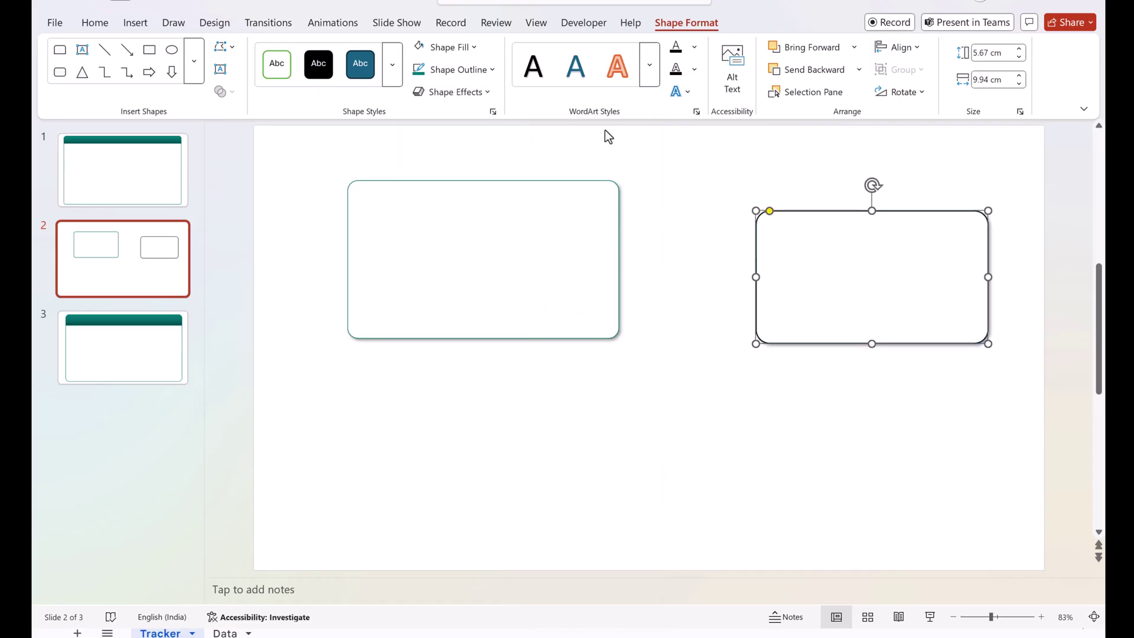
Set the new rectangle's outline to the recent teal colour with a ¾ pt weight.
click(457, 69)
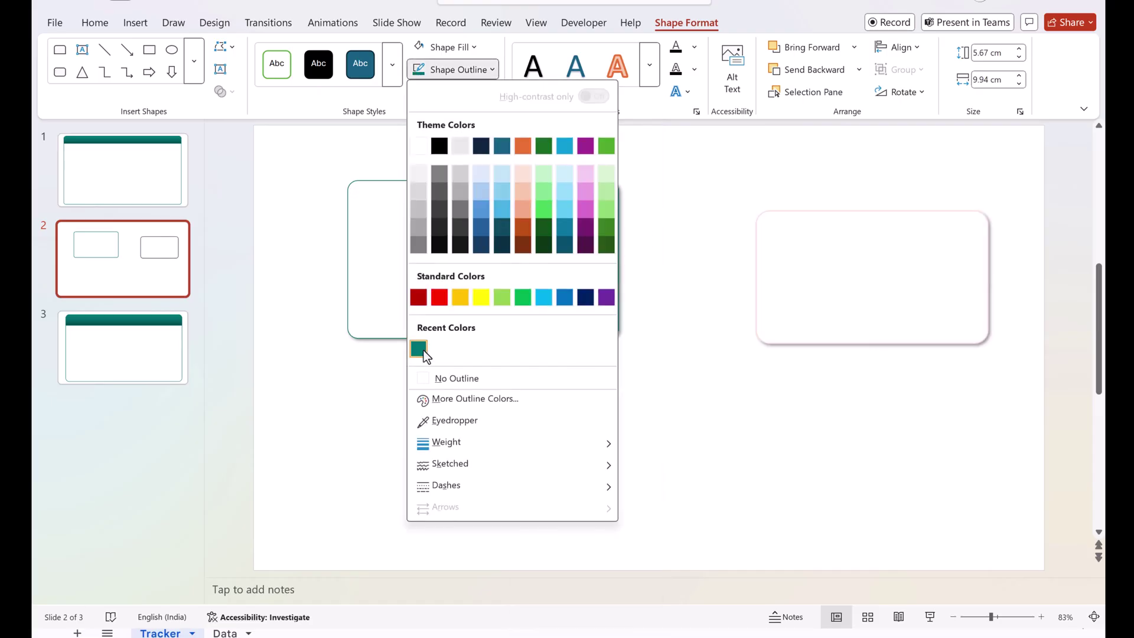
click(417, 349)
click(685, 428)
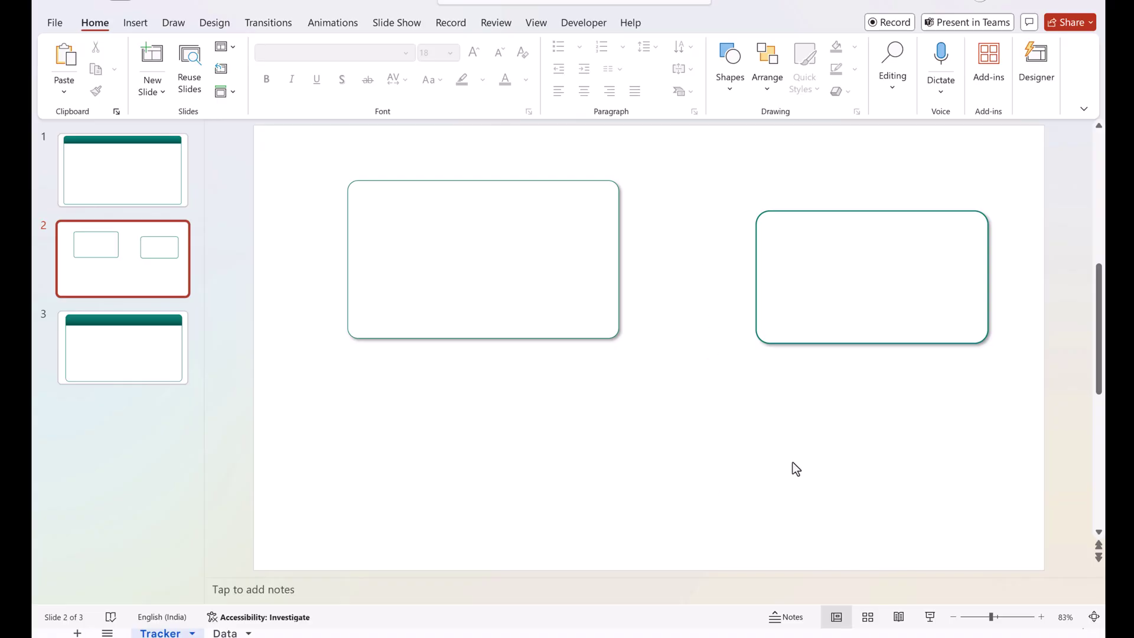
click(855, 308)
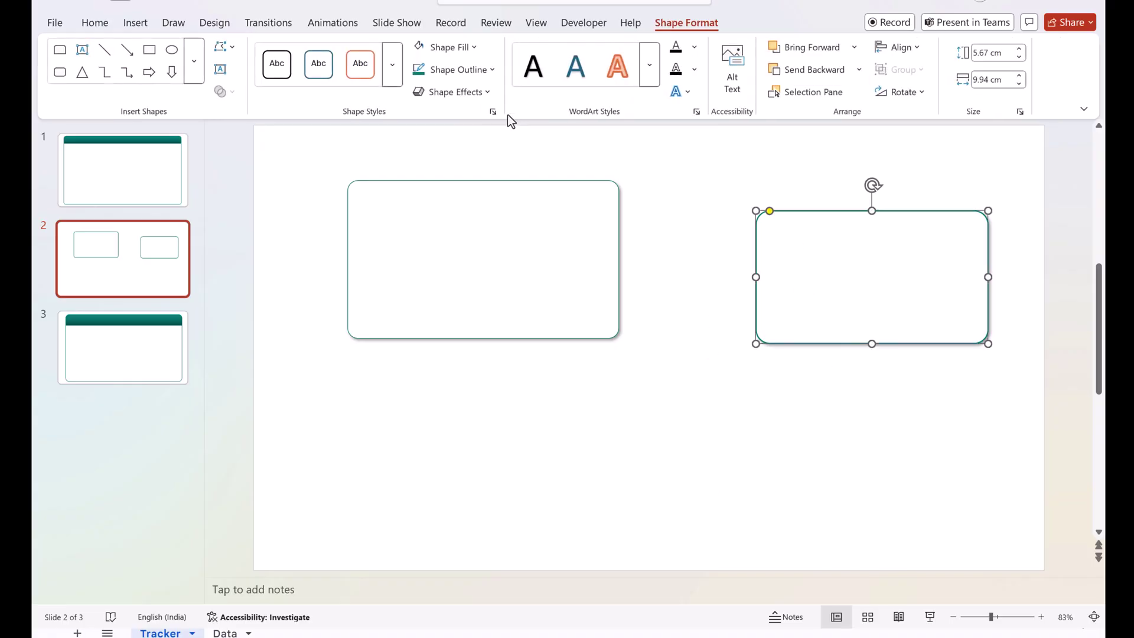
click(486, 73)
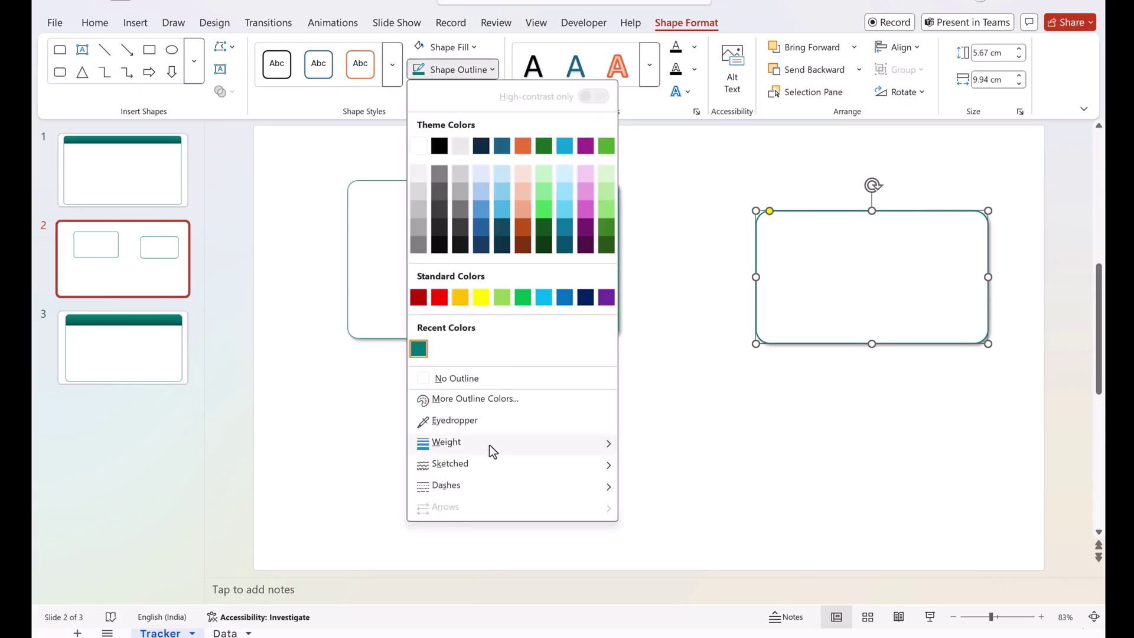
mouse_move(489, 450)
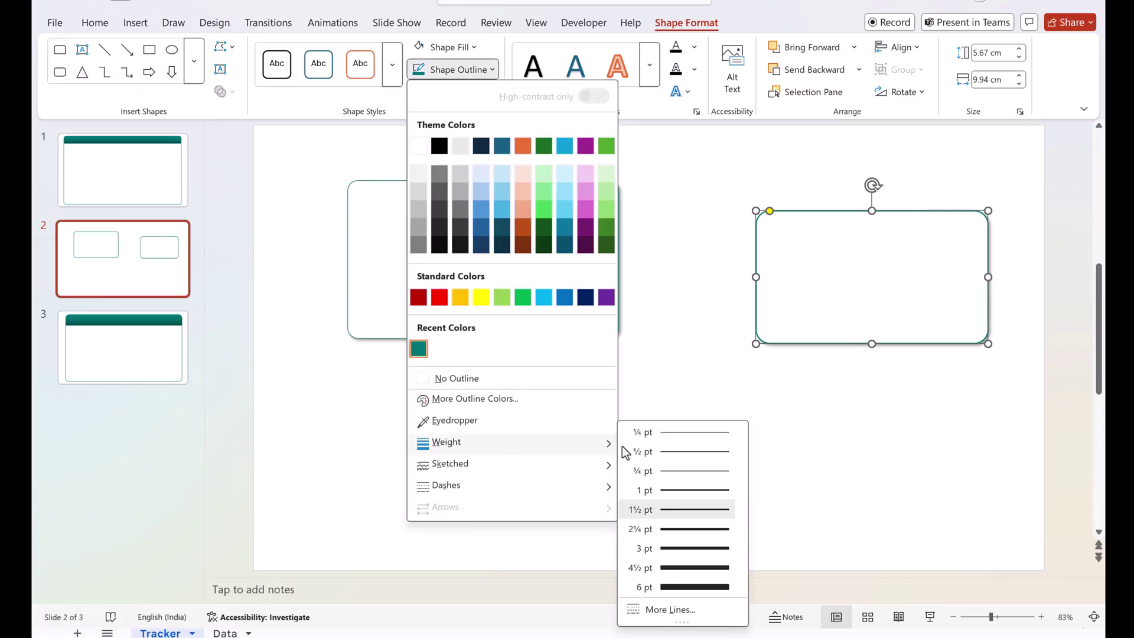
click(675, 471)
click(782, 435)
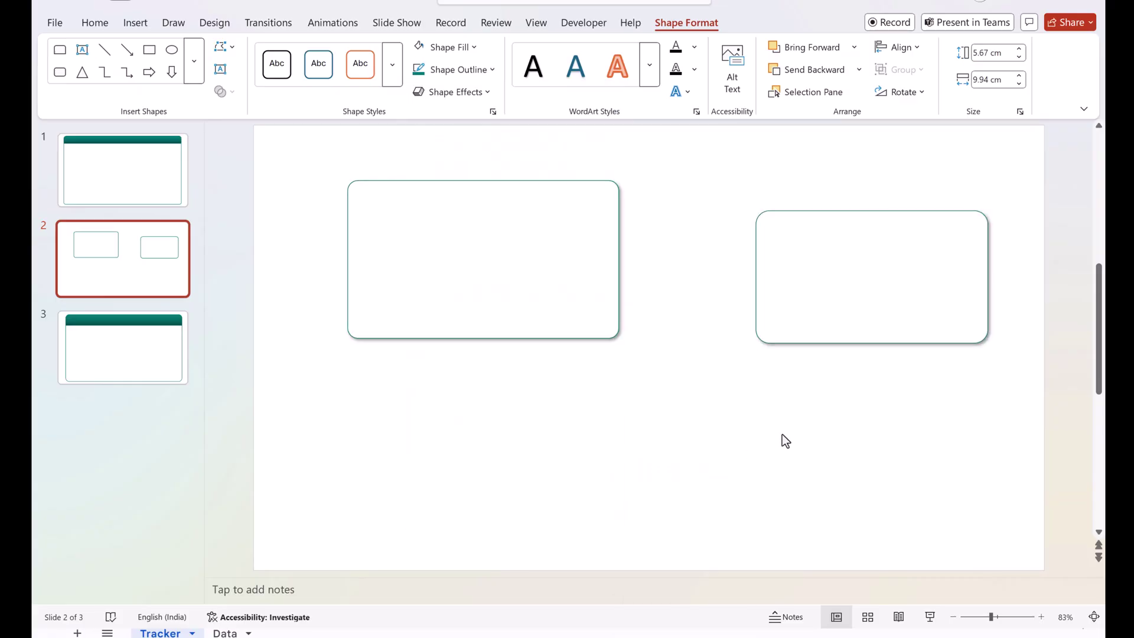
Enlarge the new rectangle to about 12.5 cm wide and 8.2 cm high and move it up beside the existing card.
click(797, 279)
drag(756, 343, 695, 404)
drag(802, 334, 810, 295)
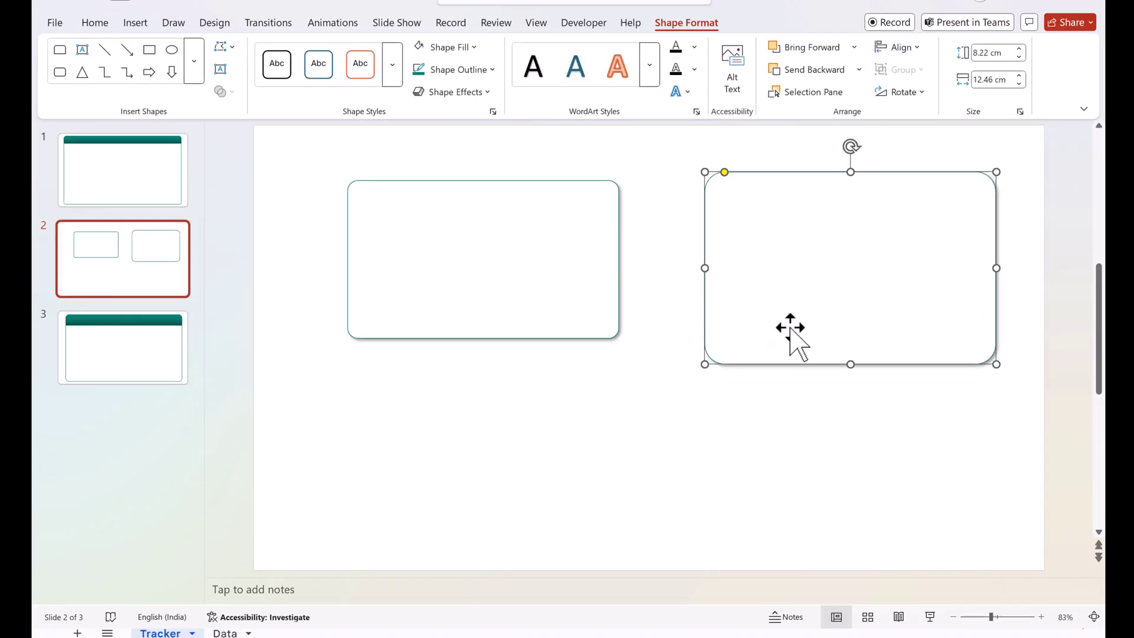
Cut the new rectangle from slide 2 and delete the header bar and frame from slide 3.
key(ctrl+x)
scroll(392, 329, down, 1)
click(510, 182)
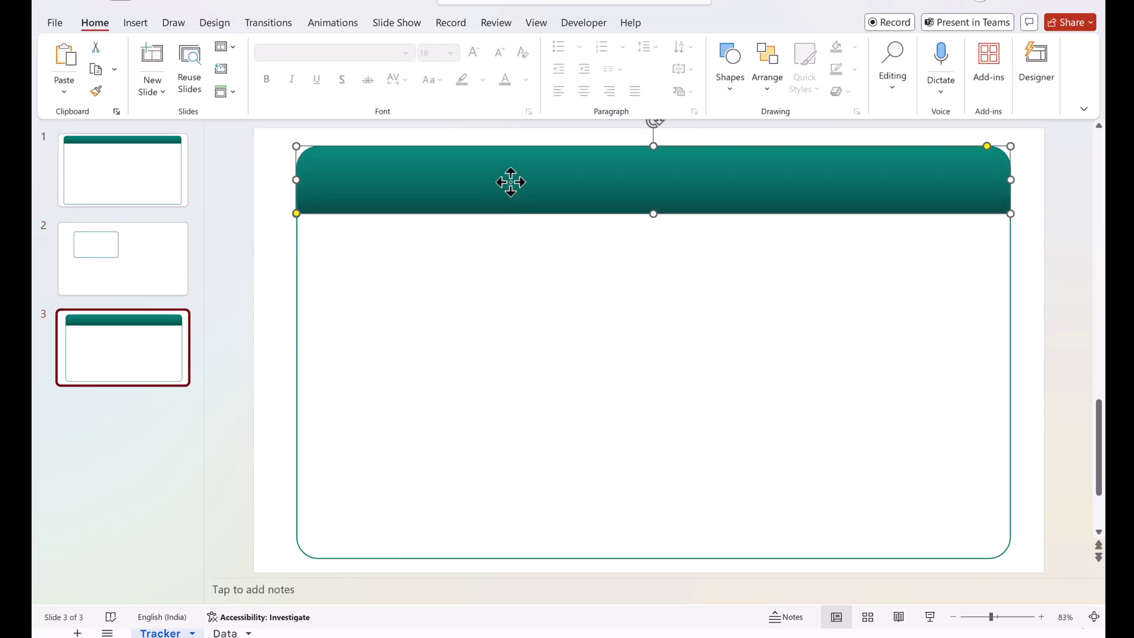
key(Delete)
click(296, 229)
key(Delete)
Examine the Group options for the header bar and frame on slide 1.
click(158, 166)
click(466, 170)
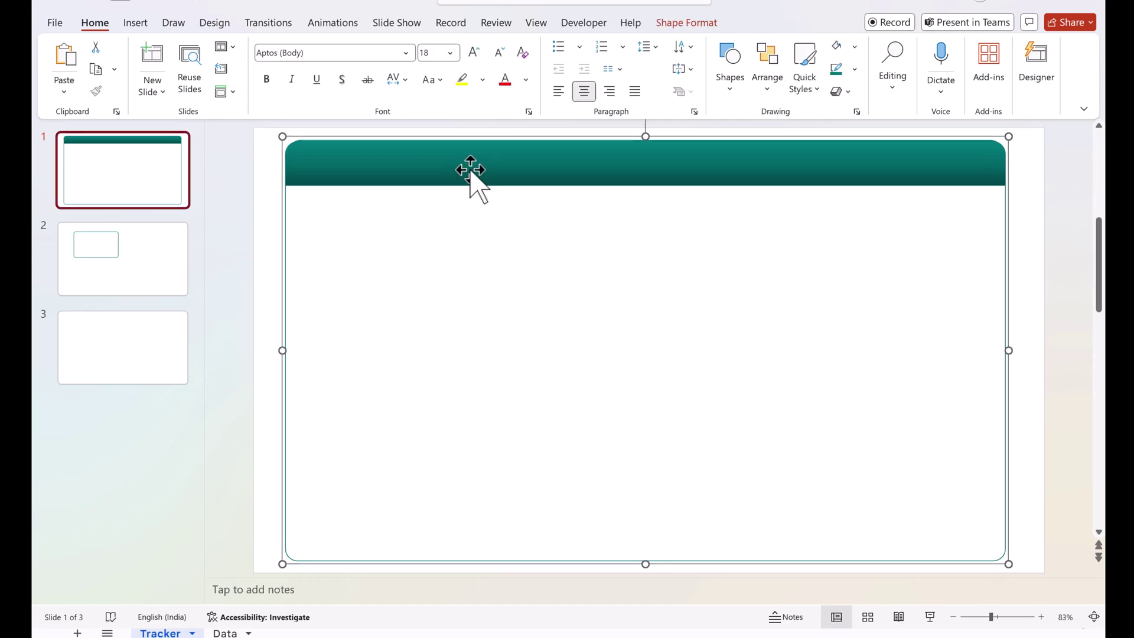
drag(438, 177, 392, 166)
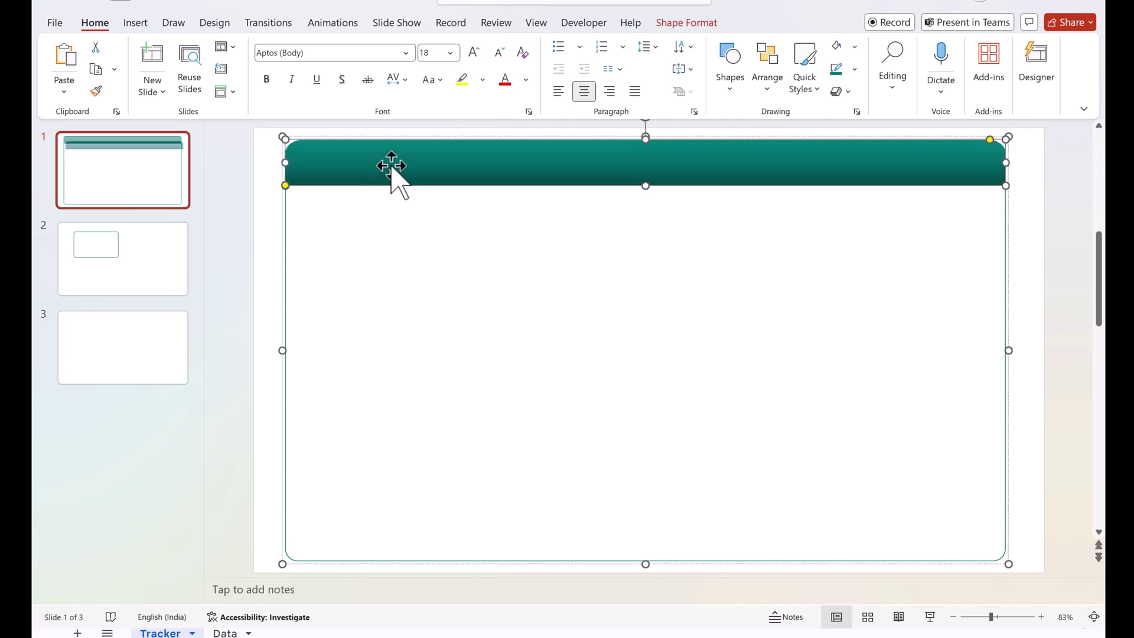
right_click(290, 232)
mouse_move(364, 361)
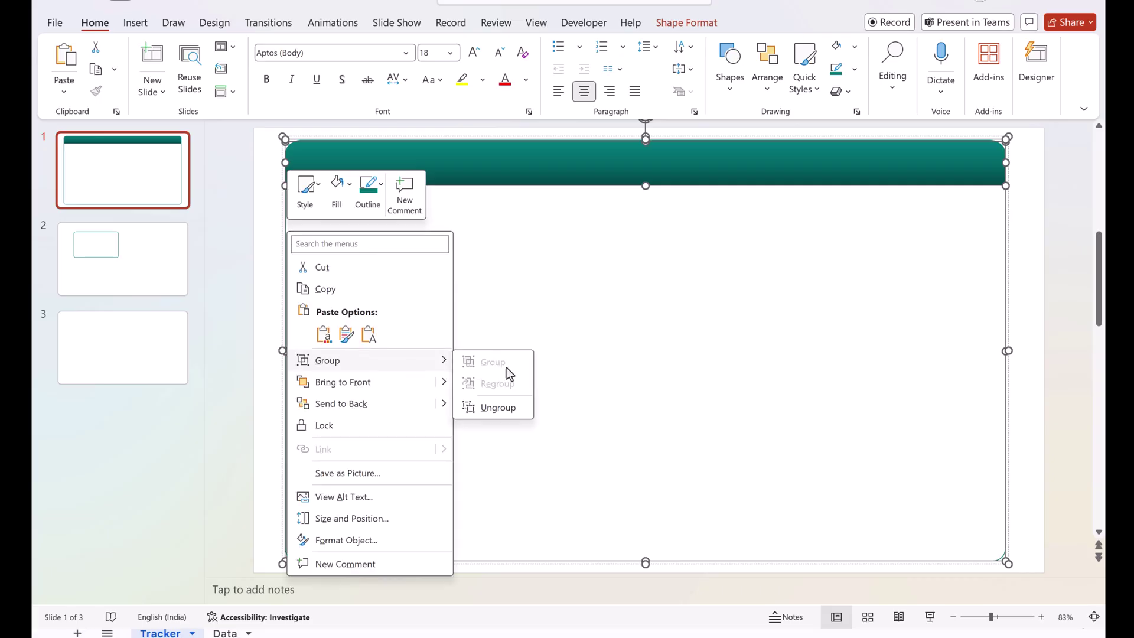
click(266, 230)
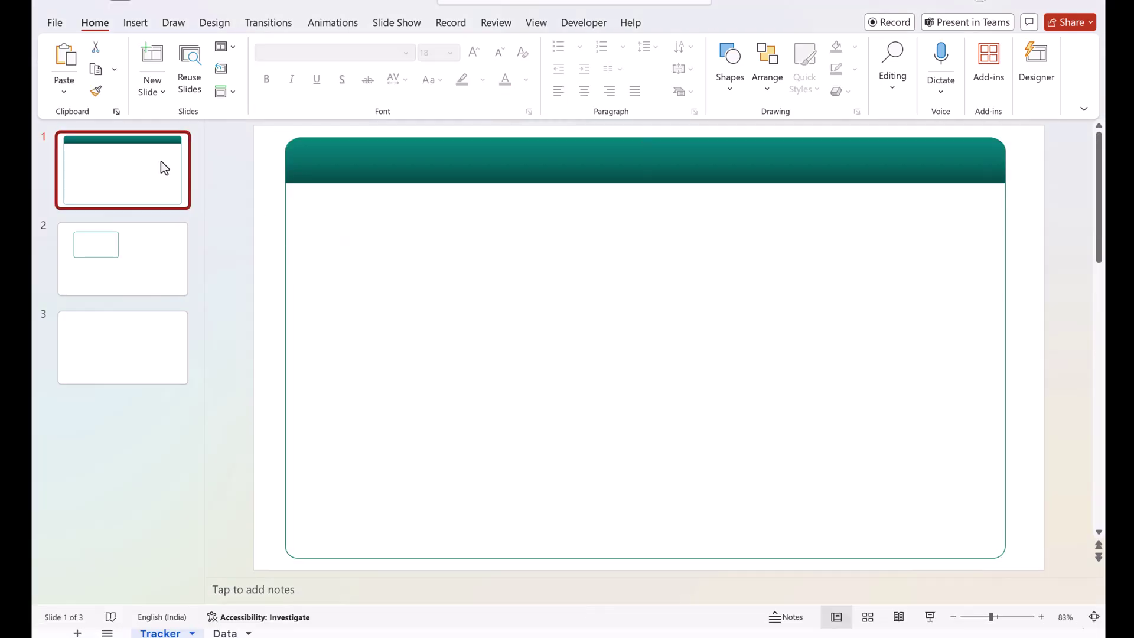
Copy the grouped frame on slide 1, switch to Google Sheets, and paste it into the Dashboard sheet across columns A to L, starting at row 1.
click(396, 160)
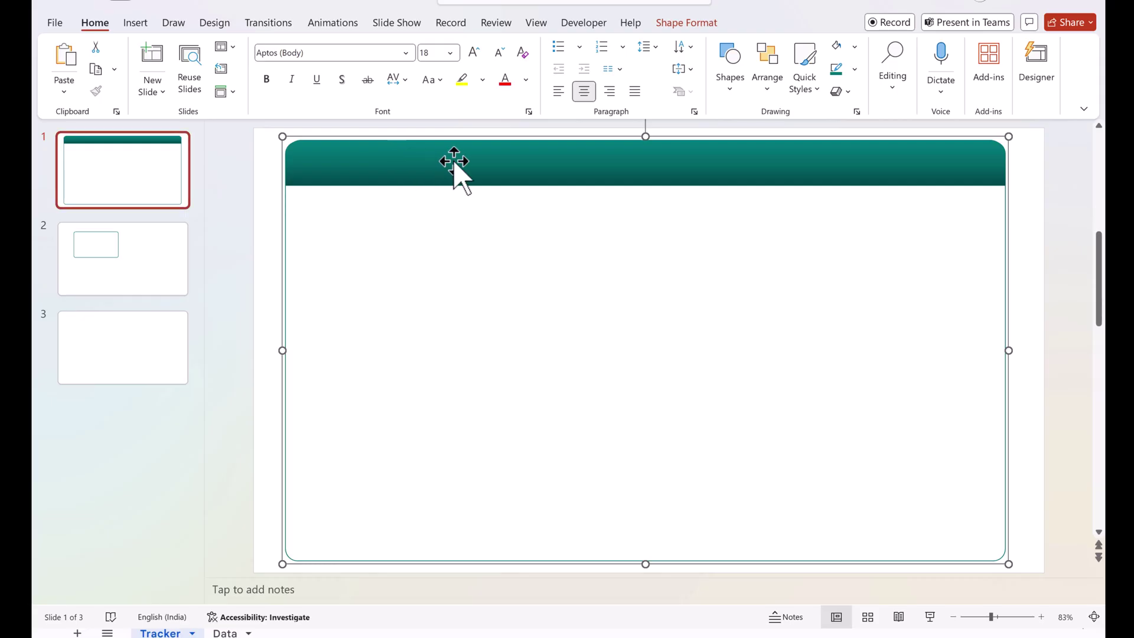
click(641, 619)
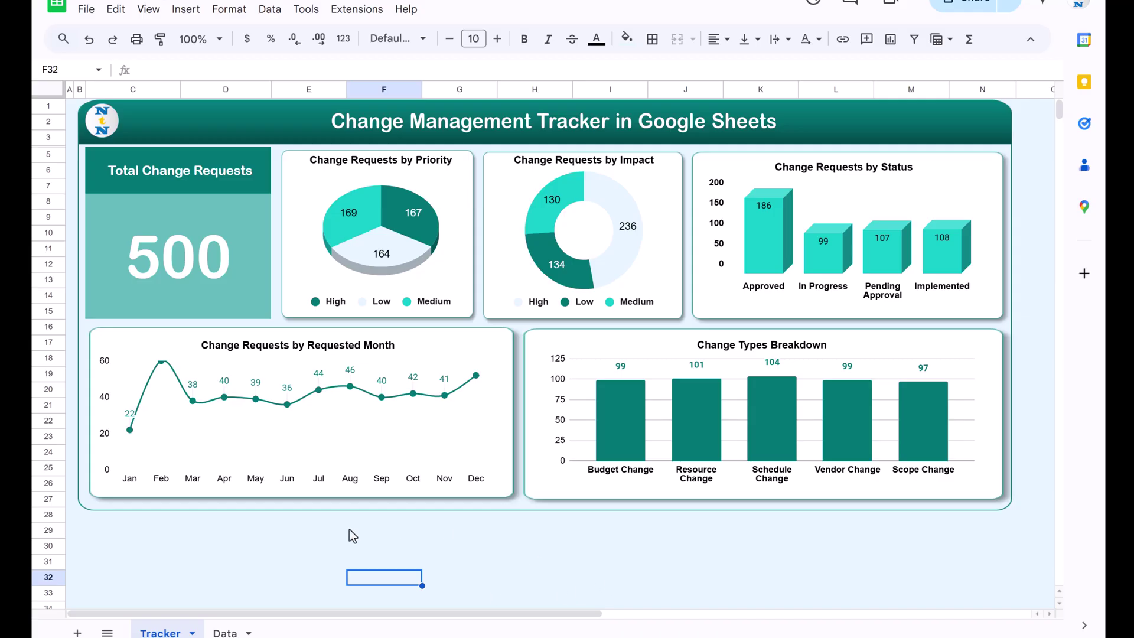
click(325, 534)
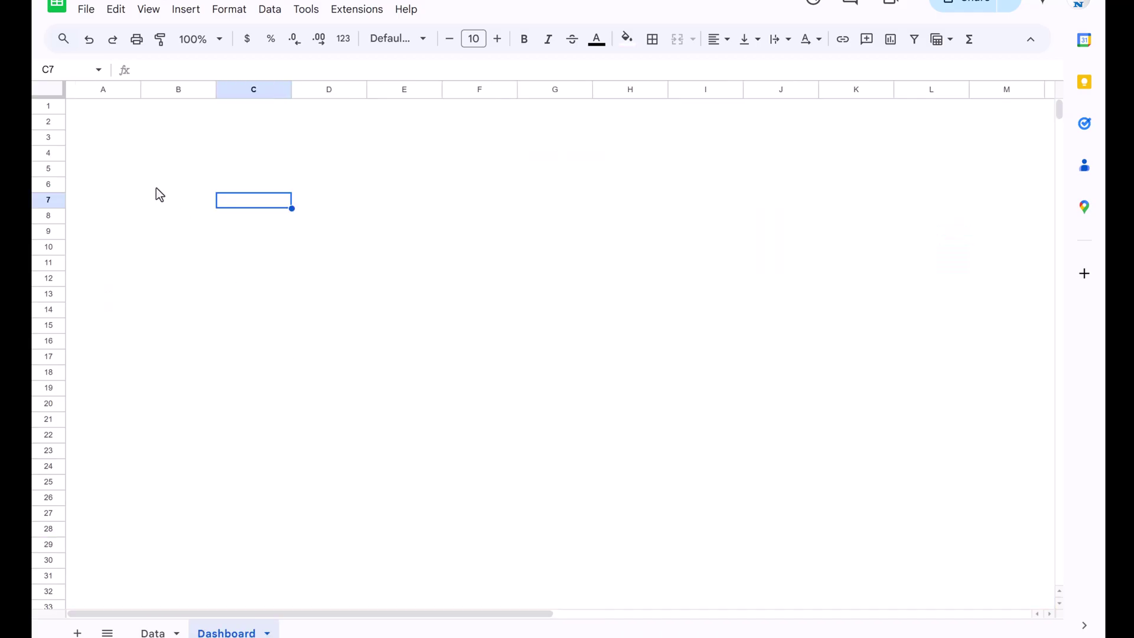
click(94, 123)
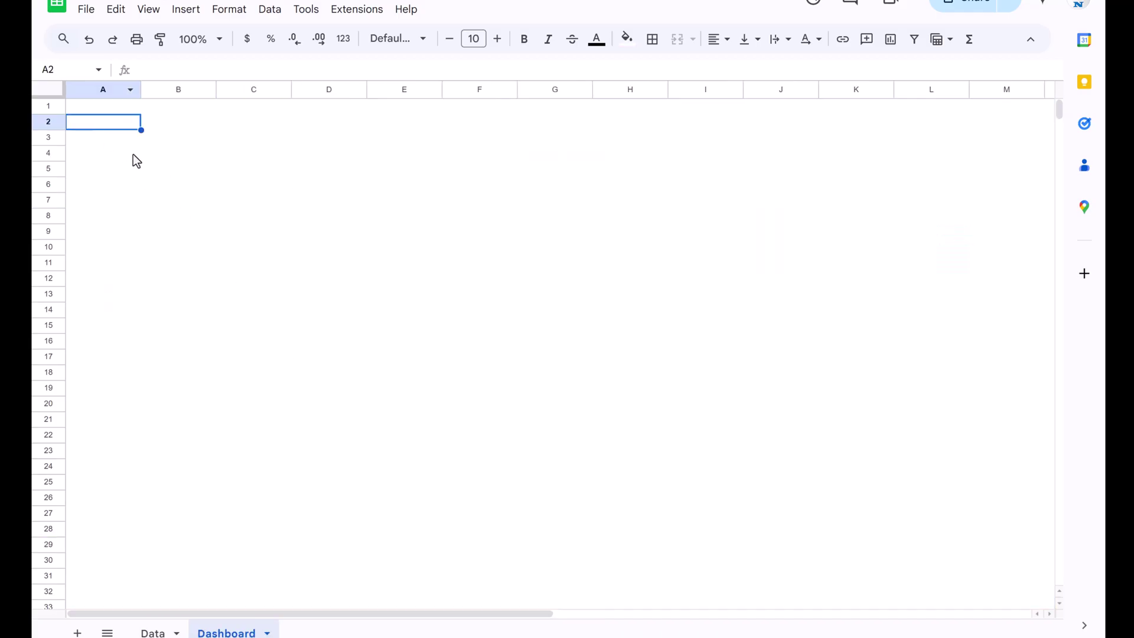
click(186, 188)
key(ctrl+v)
drag(367, 185, 308, 116)
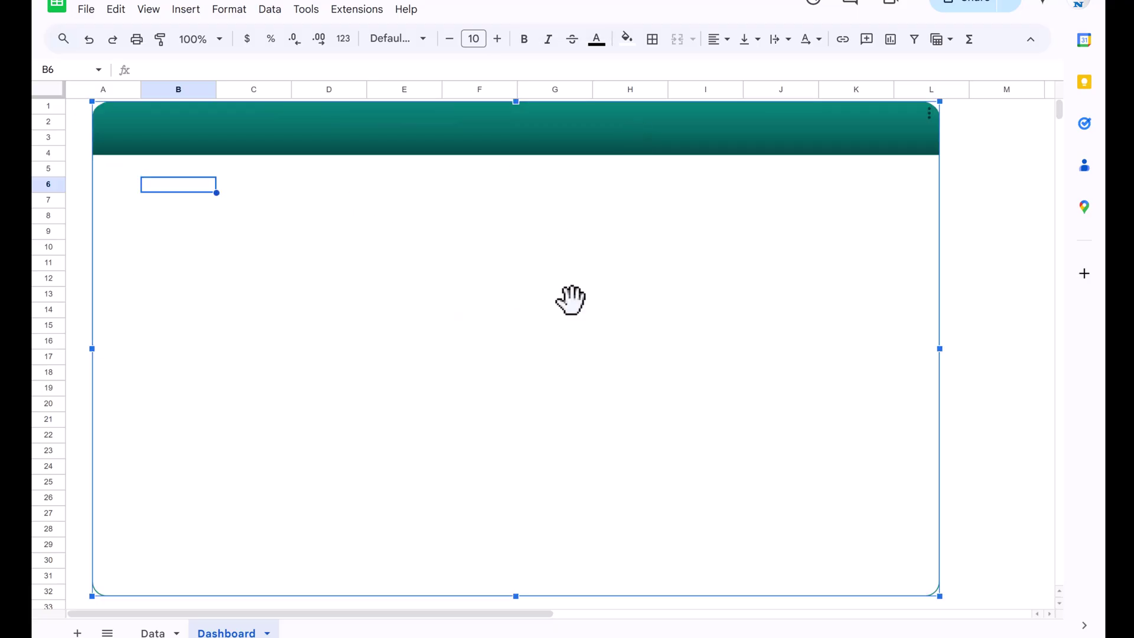
Fill the range A1:M33 of the Dashboard sheet with light blue.
click(998, 217)
mouse_move(69, 109)
mouse_down()
mouse_move(147, 261)
mouse_move(982, 529)
mouse_move(1032, 613)
mouse_up()
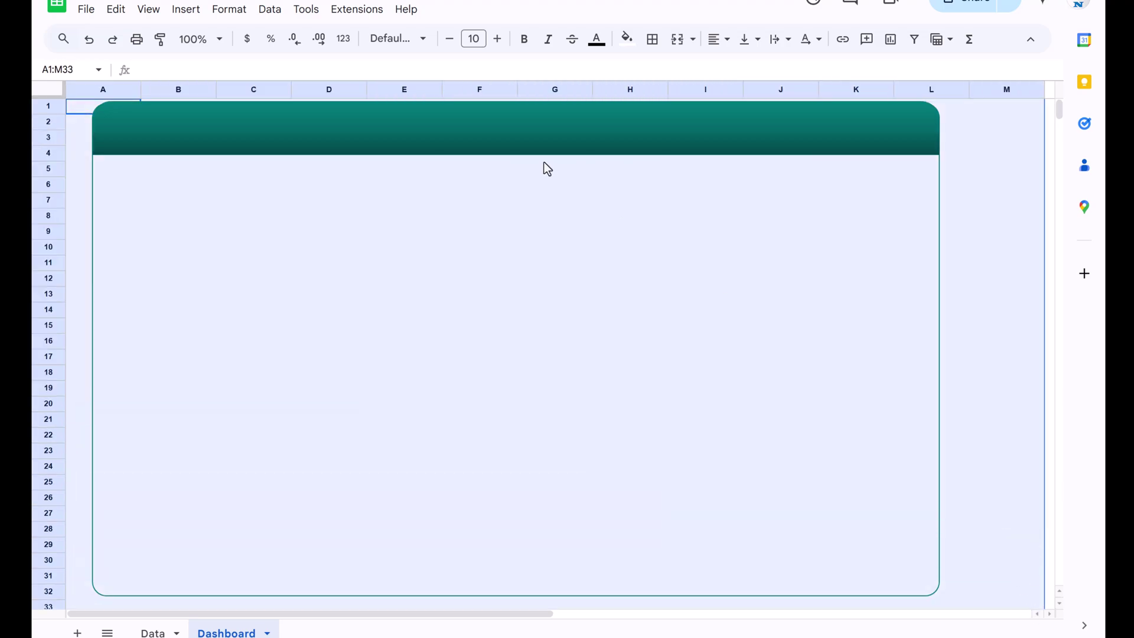
click(635, 43)
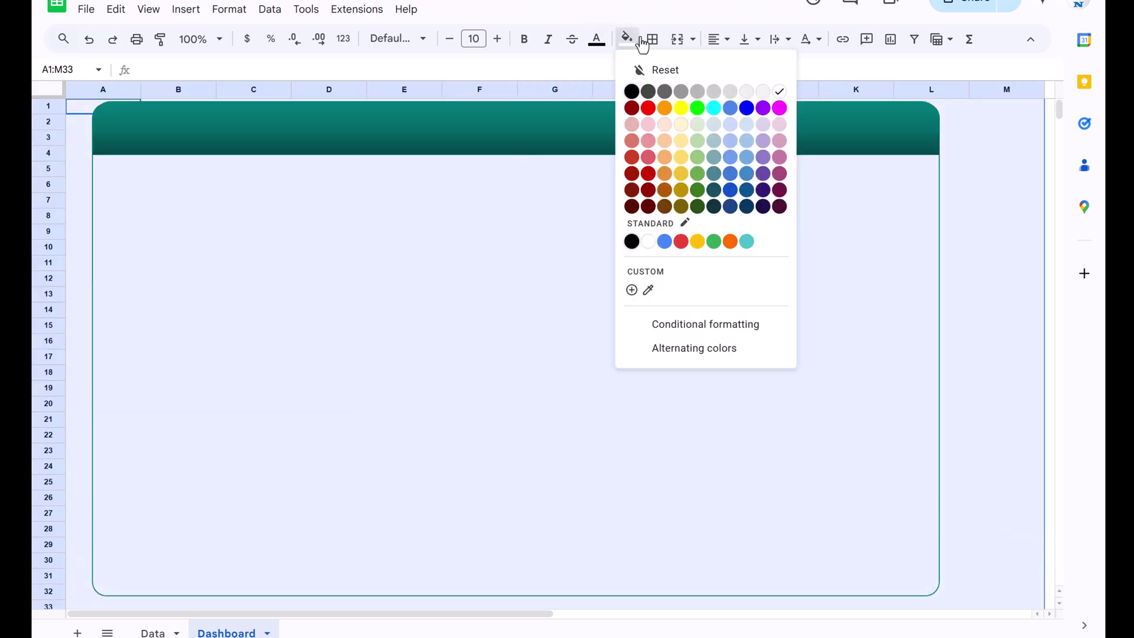
click(746, 127)
click(964, 169)
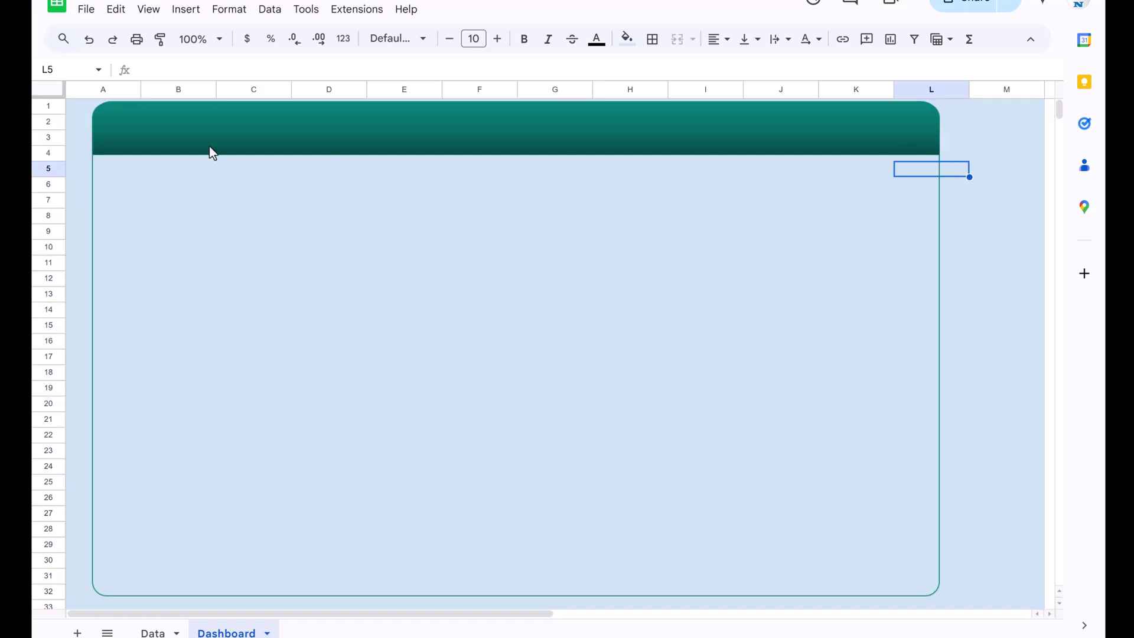
Fill the range A1:M33 of the Dashboard sheet with the custom pale mint colour #e0fcf5.
key(ctrl+Home)
shift+click(1027, 601)
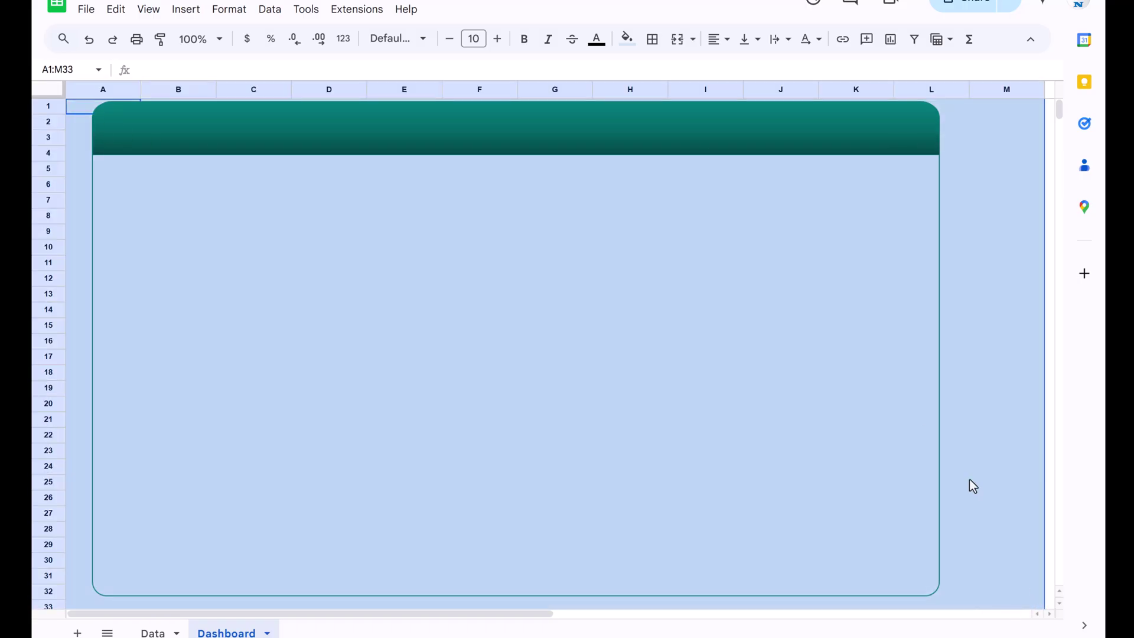
click(627, 38)
click(631, 290)
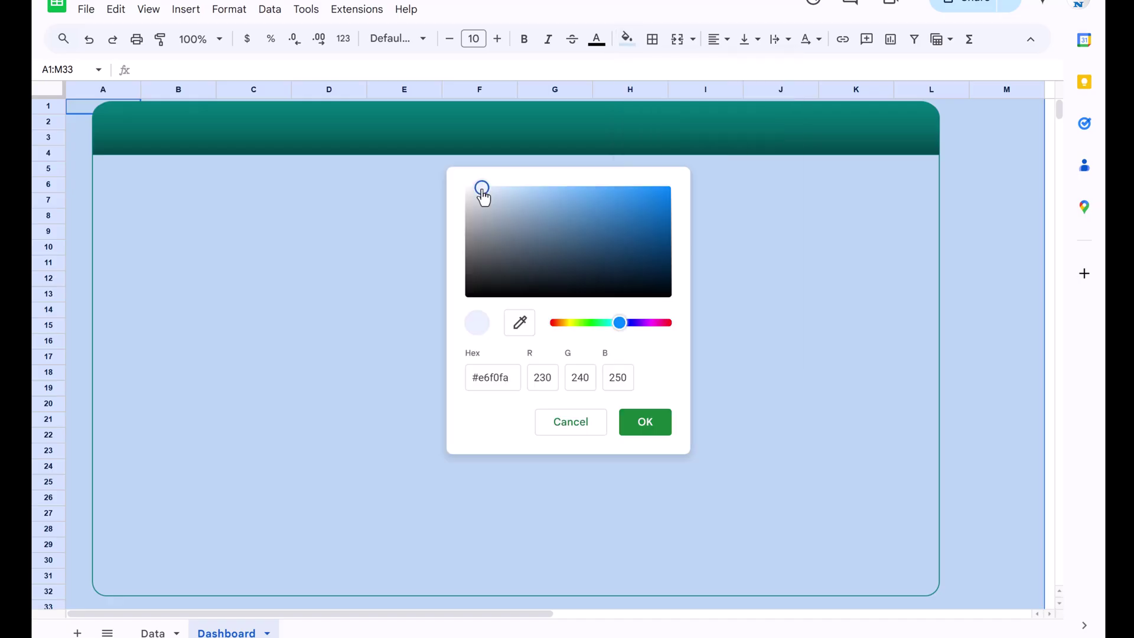
drag(608, 322, 607, 334)
key(Return)
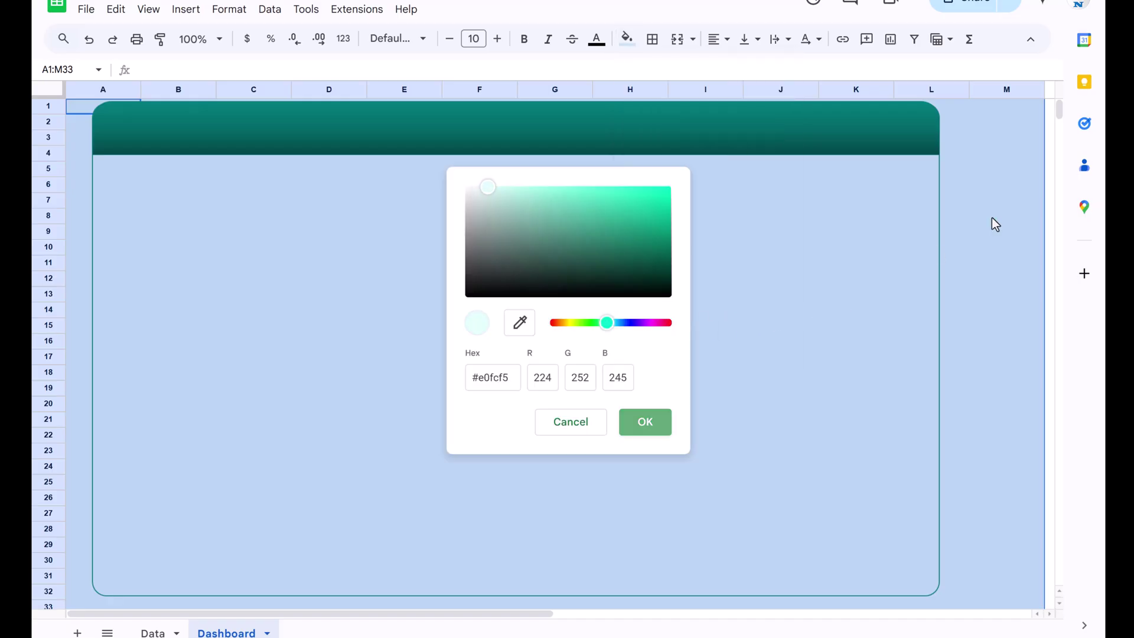
click(982, 172)
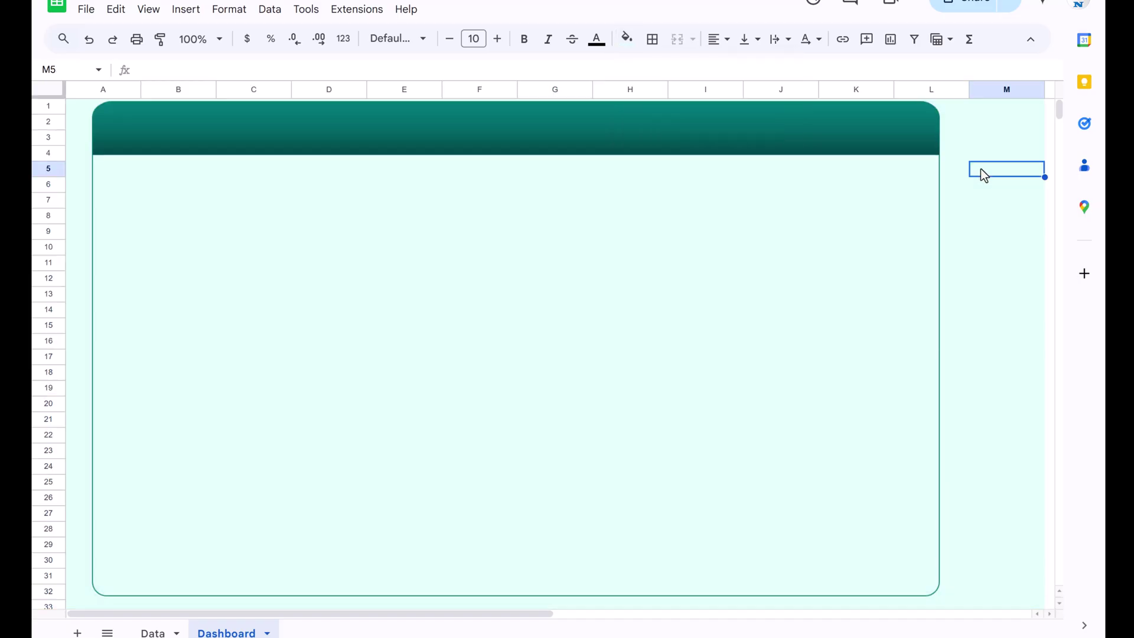
Fill the range A1:M34 of the Dashboard sheet with the custom colour #f5fffd.
key(ctrl+a)
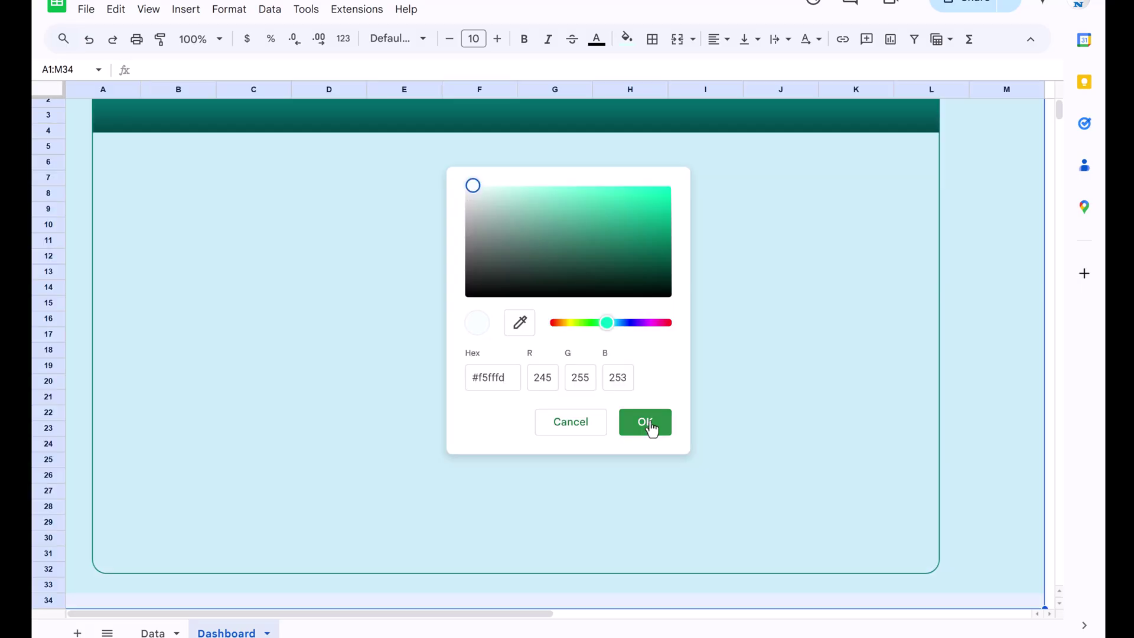
click(646, 420)
click(1000, 200)
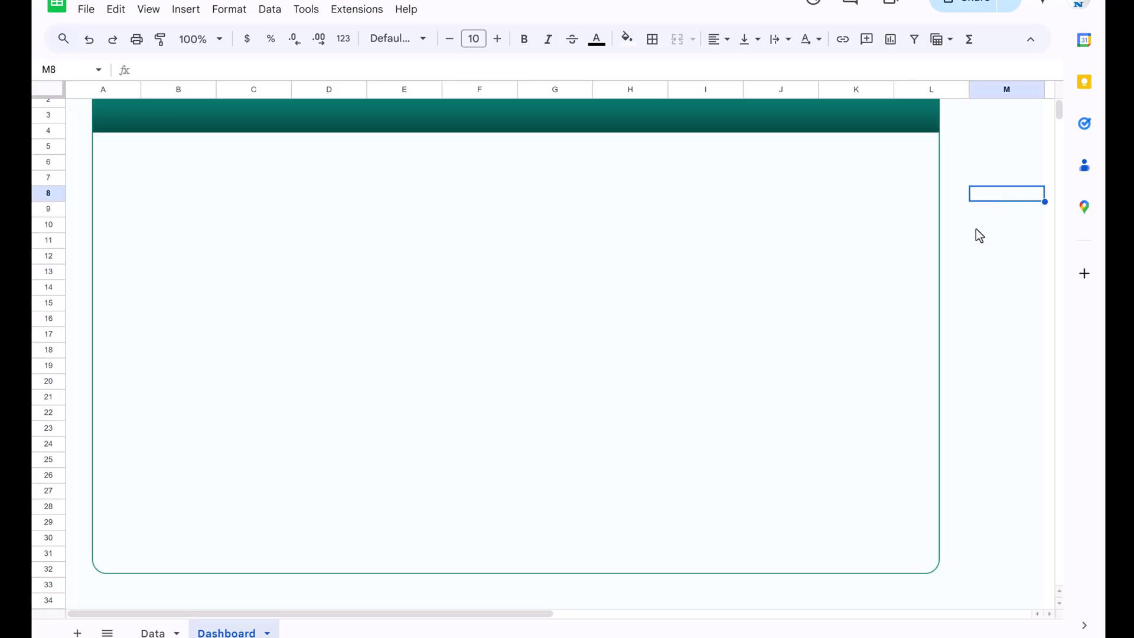
scroll(976, 228, up, 1)
click(501, 138)
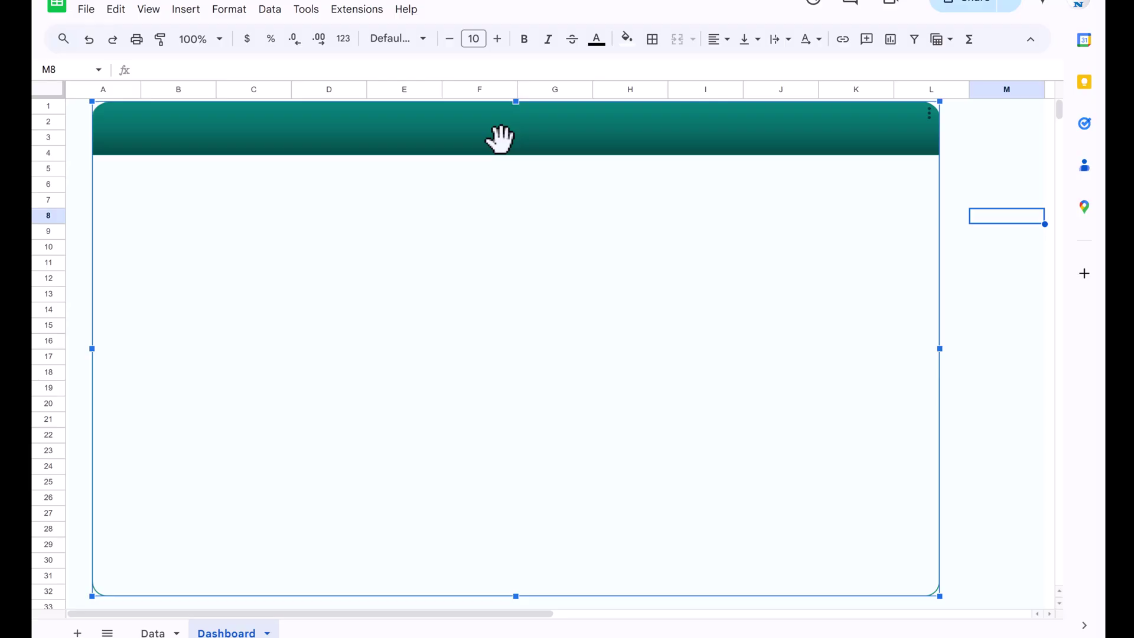
click(972, 157)
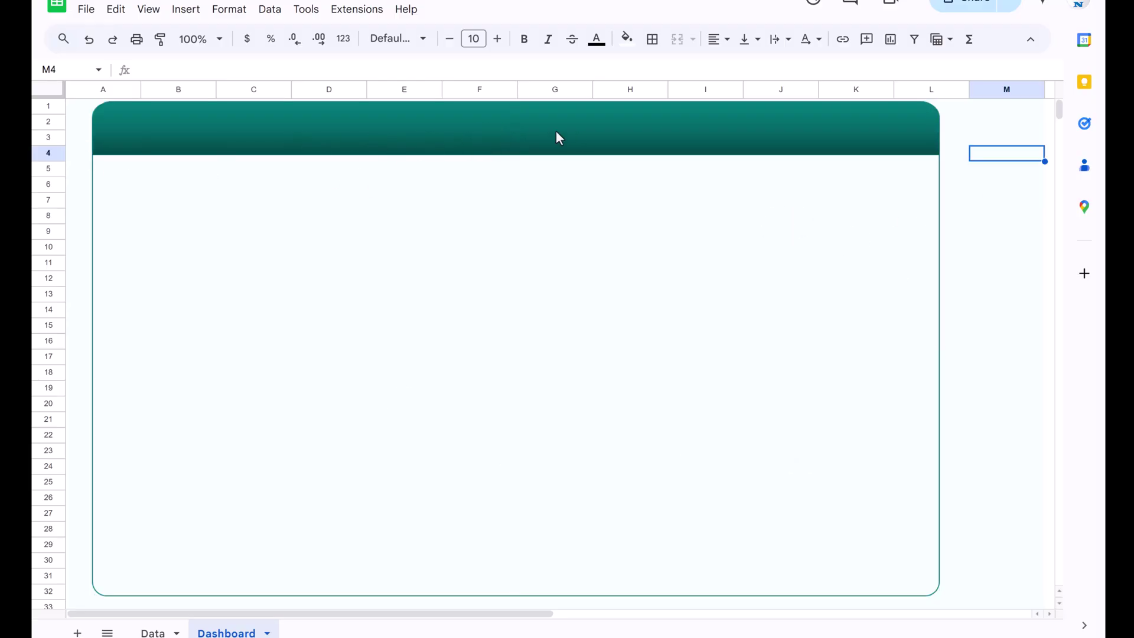
Insert a drawing containing a text box that reads "Change Request Management Tracker in Google Sheets".
click(186, 10)
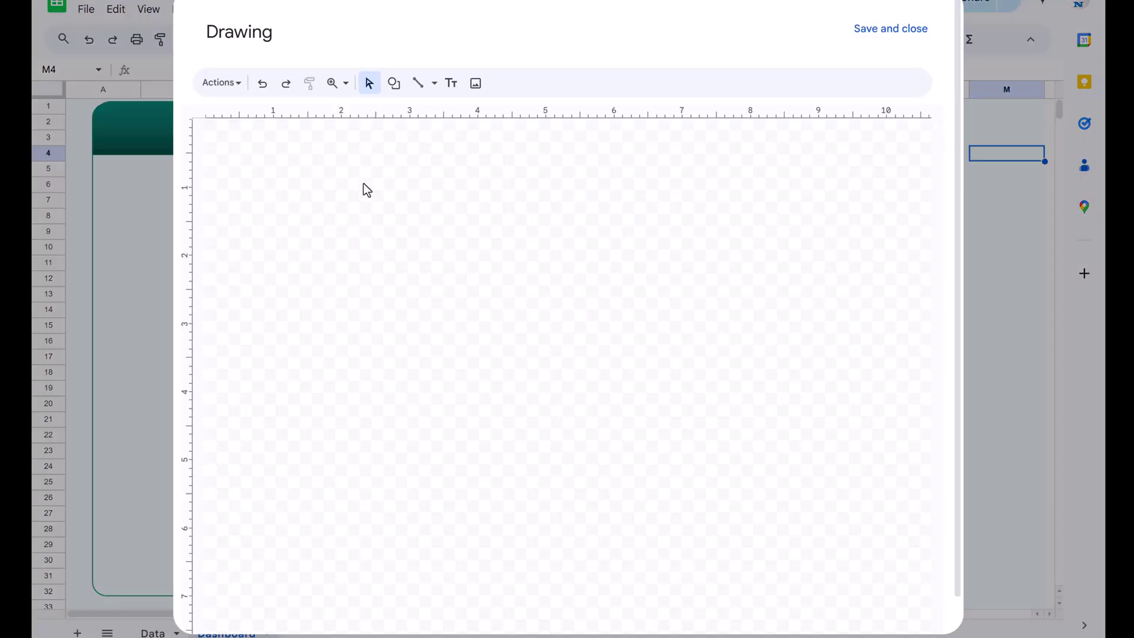
click(453, 84)
drag(327, 171, 809, 279)
text(Change Request Management Tracker in Google Sheet)
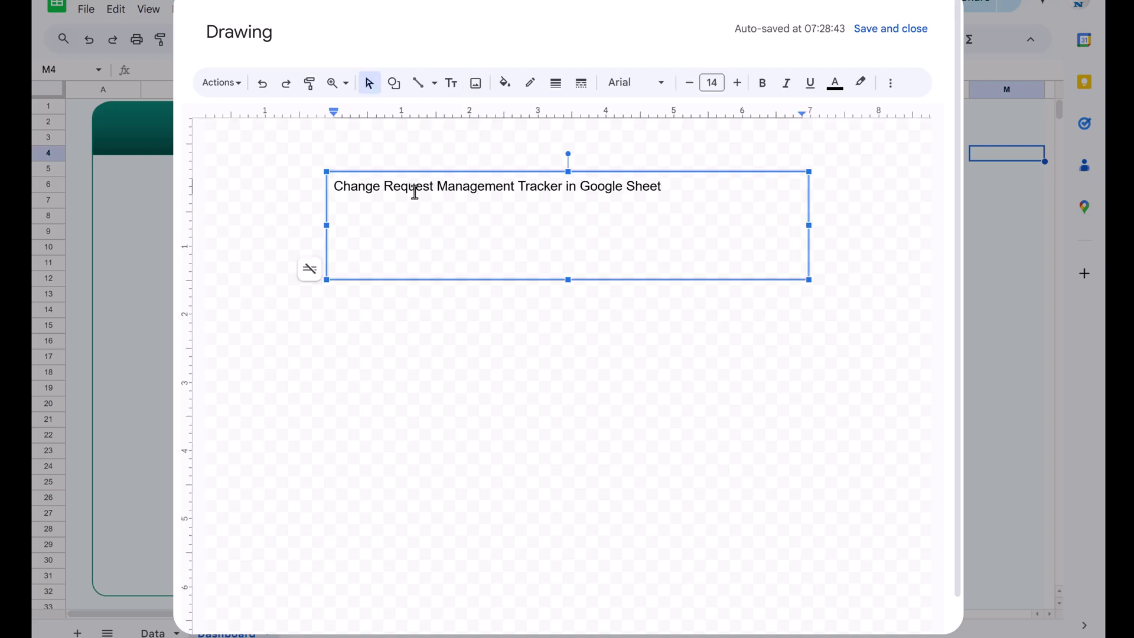
key(BackSpace)
key(BackSpace)
key(BackSpace)
key(BackSpace)
key(BackSpace)
text(heets)
key(ctrl+a)
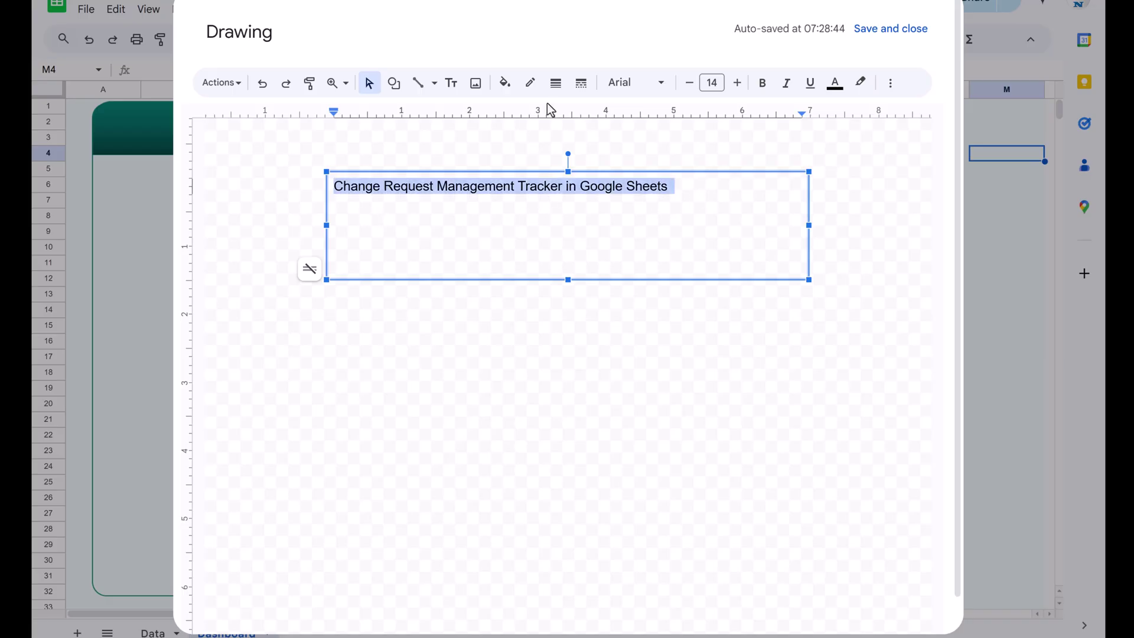
Set the title text to size 16, centre it horizontally and vertically, and shrink the text box to fit closely around it.
click(737, 84)
click(737, 84)
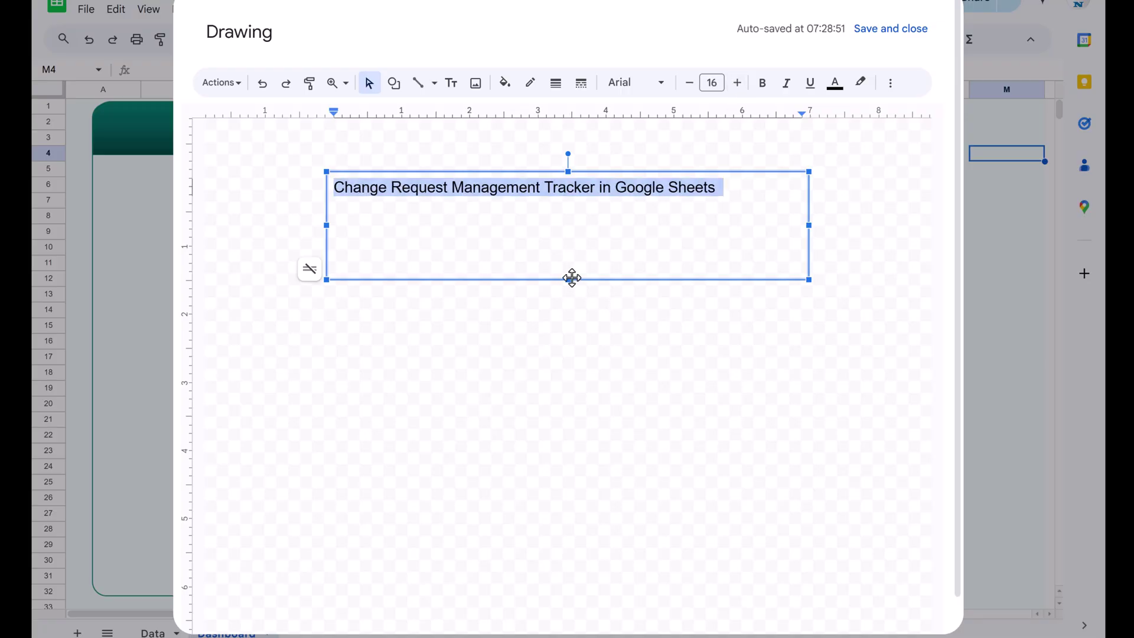
click(891, 83)
key(ctrl+shift+e)
click(724, 113)
click(741, 156)
drag(567, 281, 580, 210)
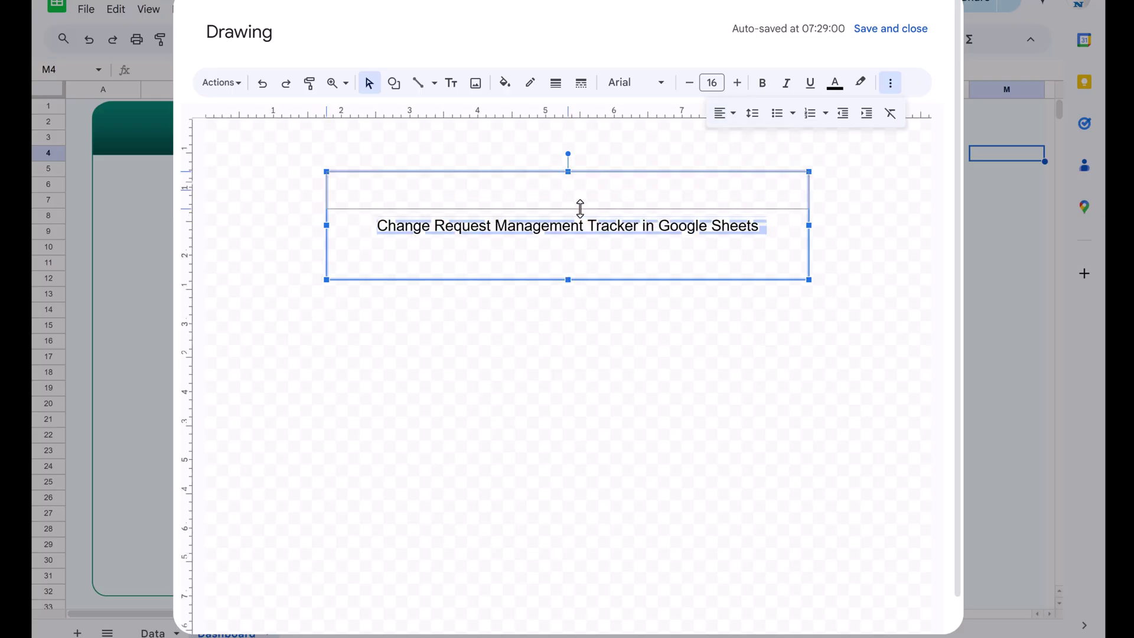
drag(807, 186, 773, 186)
click(743, 186)
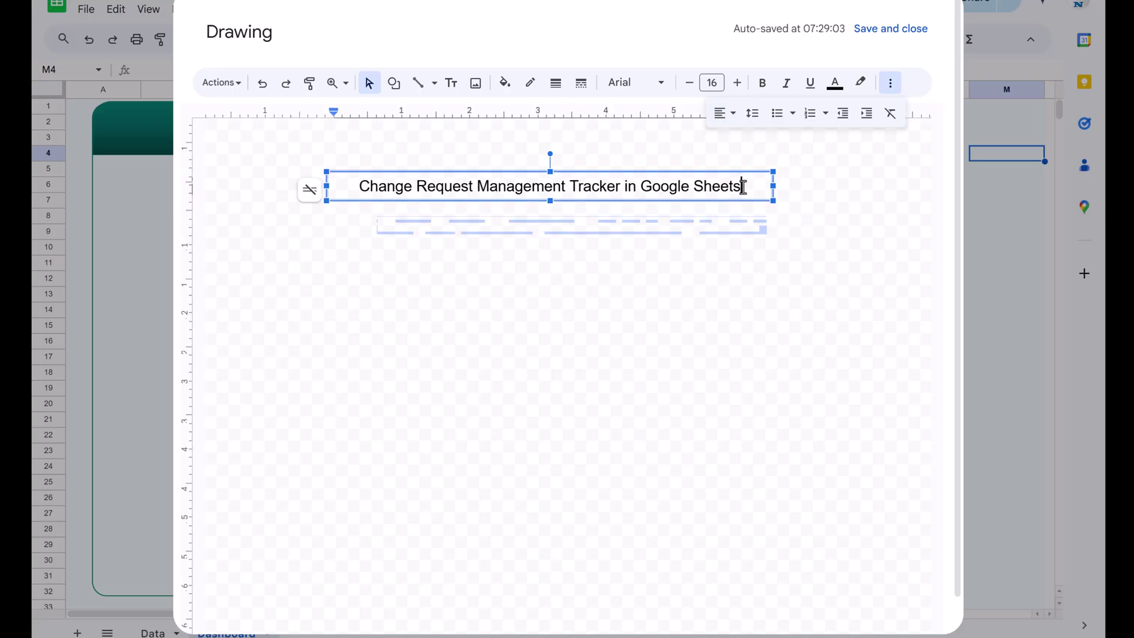
Make the title text white and bold, and save the drawing into the Dashboard sheet.
key(ctrl+a)
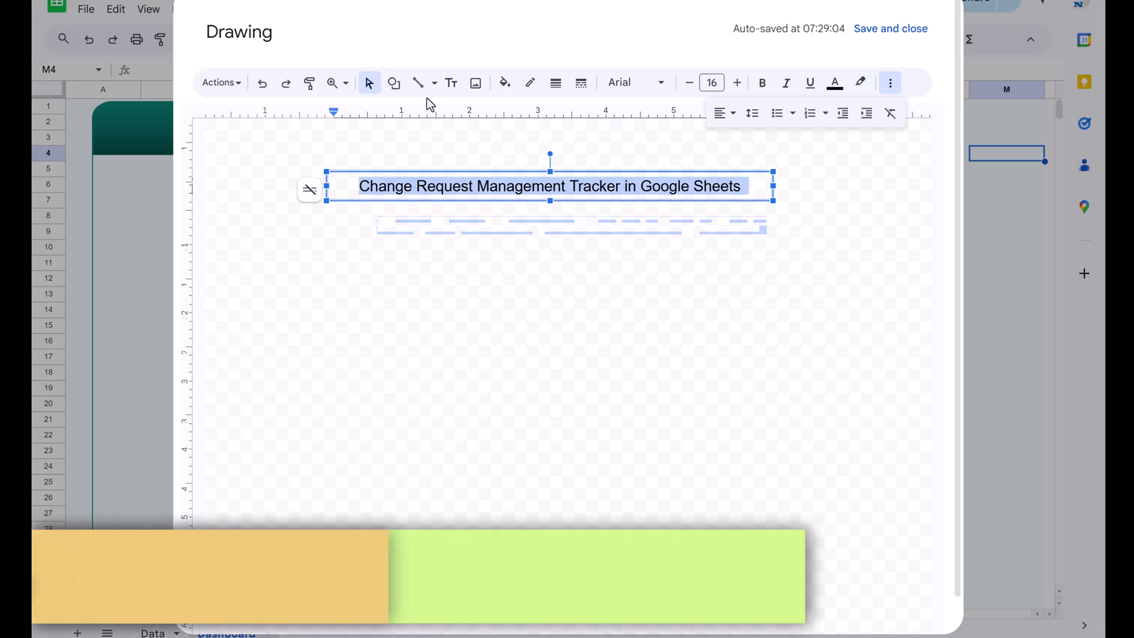
click(835, 83)
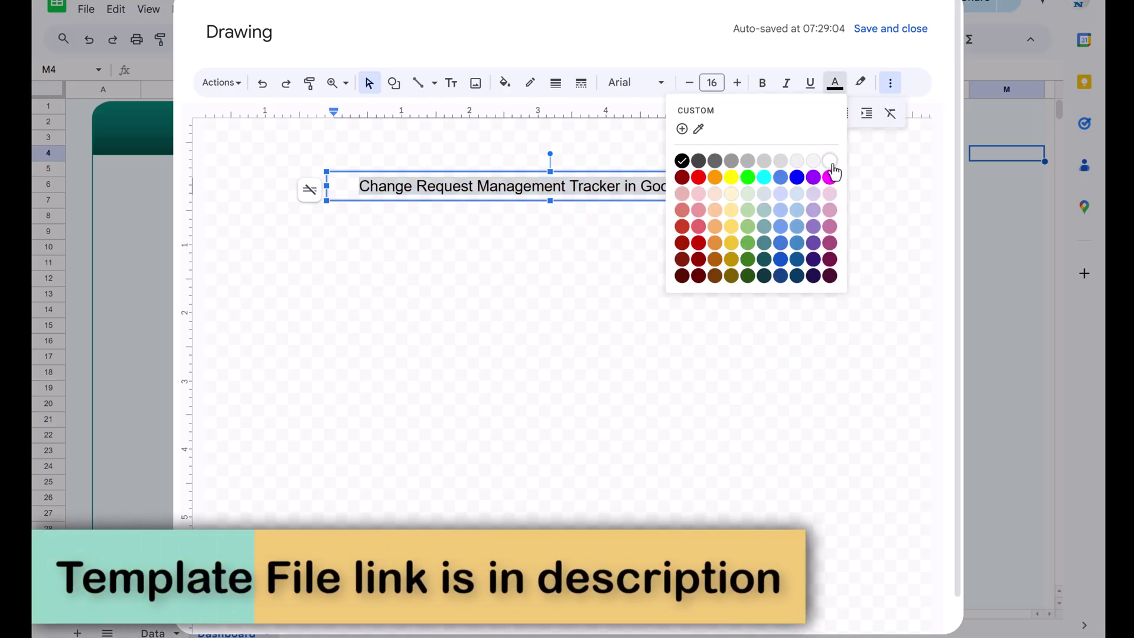
click(830, 158)
click(763, 83)
click(693, 223)
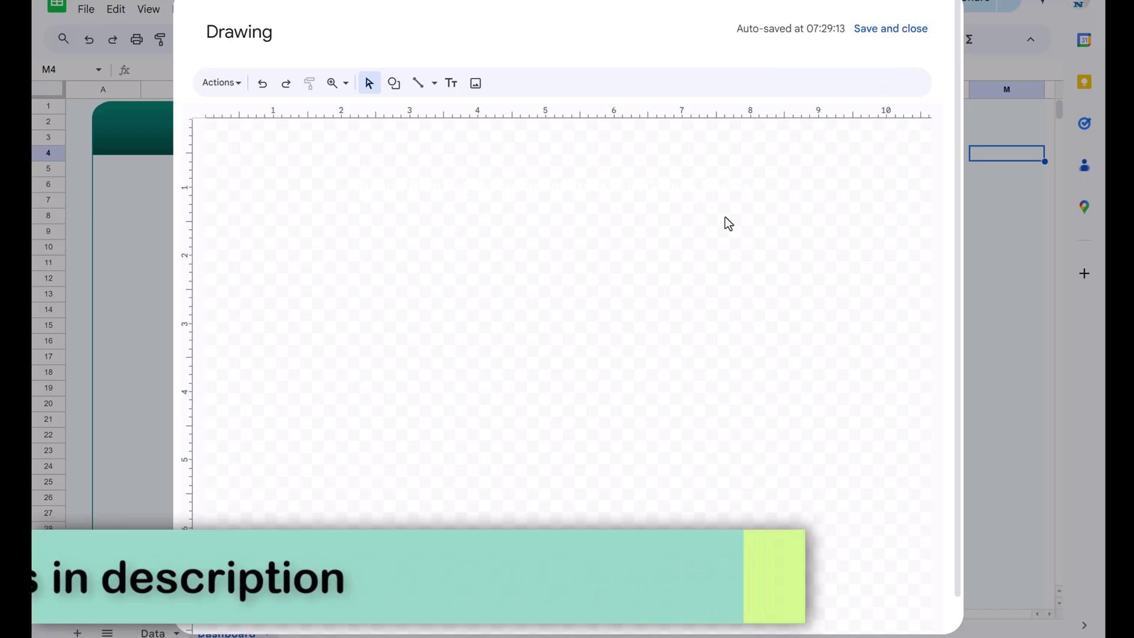
click(603, 190)
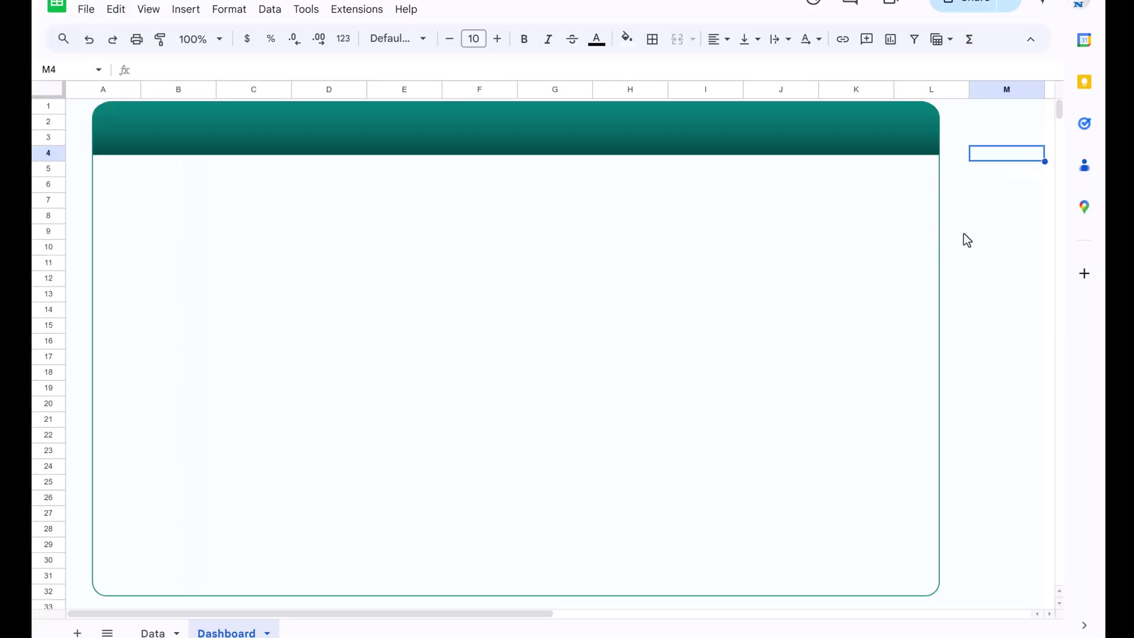
click(964, 235)
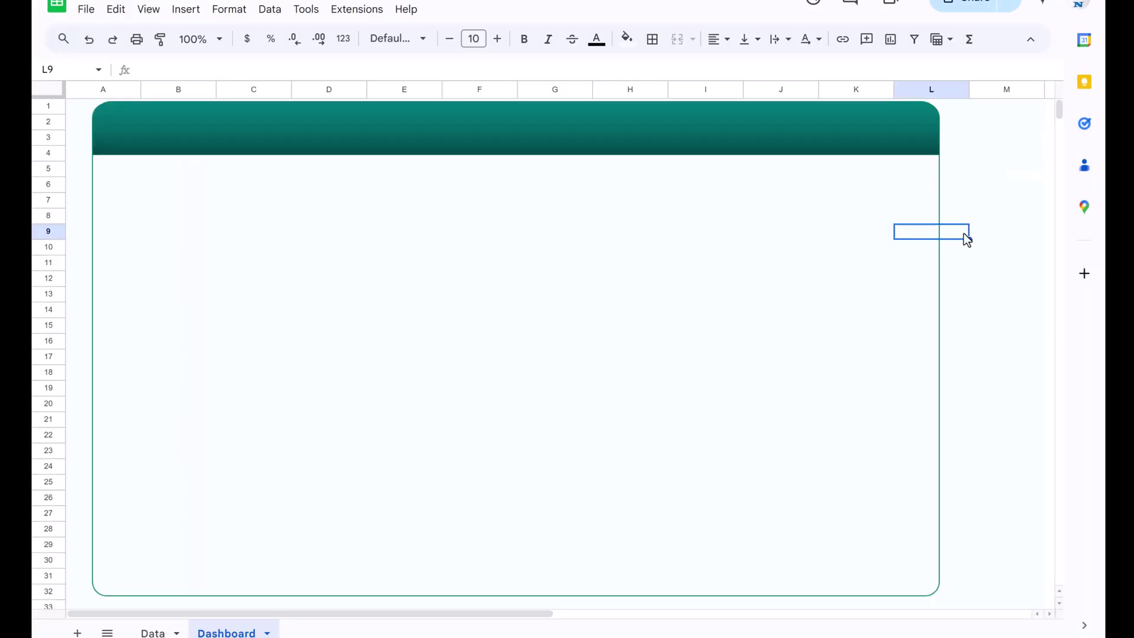
click(1009, 219)
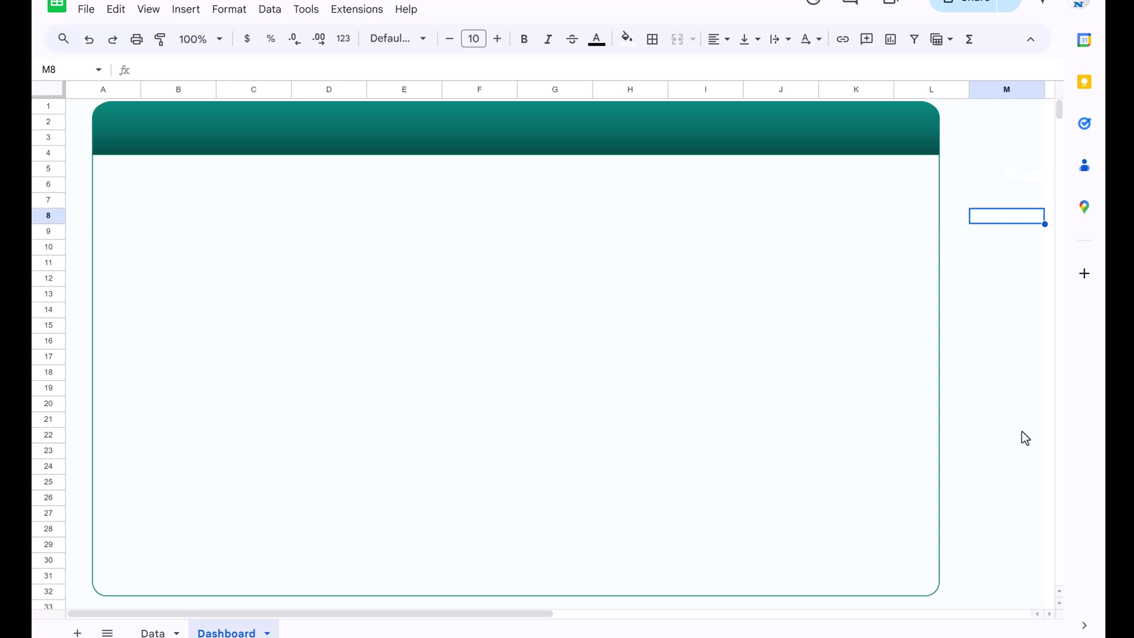
Move the white title drawing from column M onto the green header bar and centre it there.
key(ctrl+a)
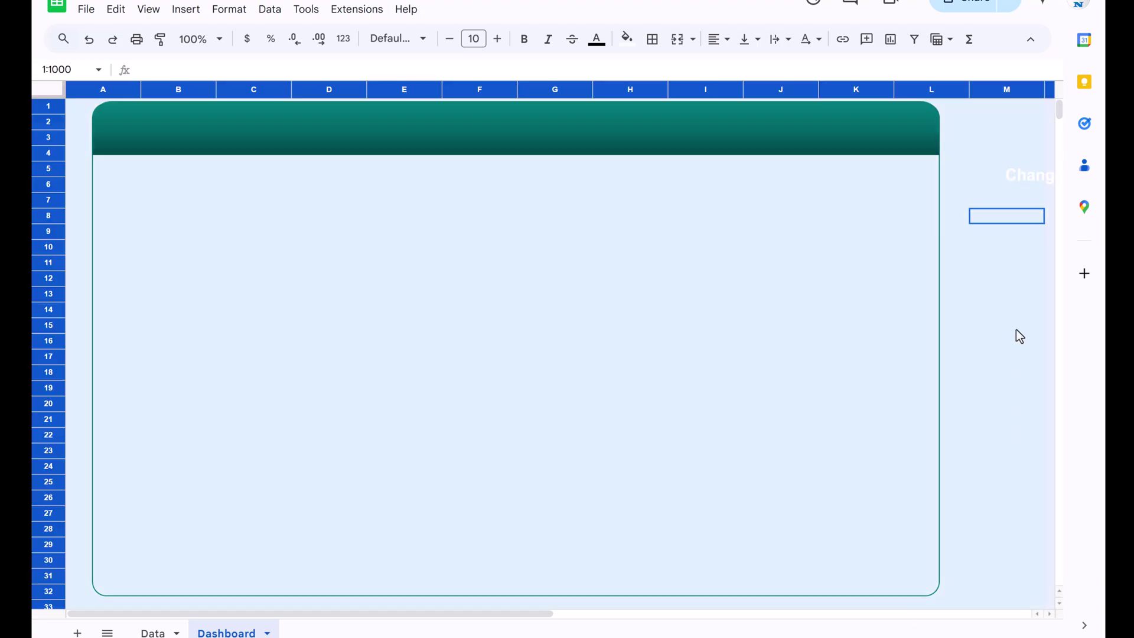
drag(316, 615, 415, 620)
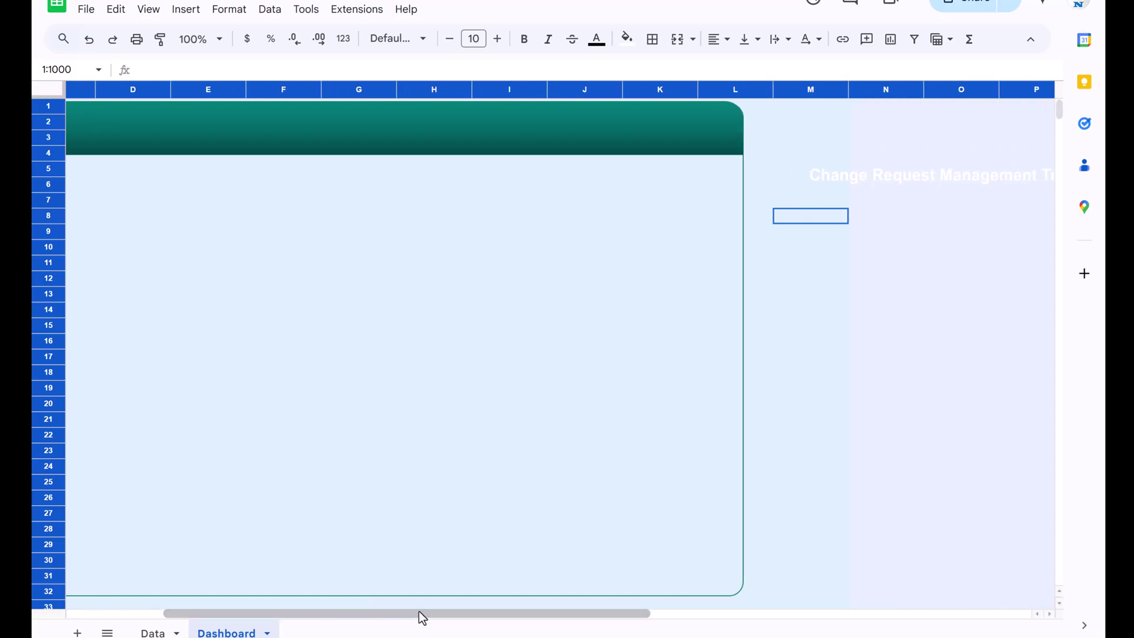
click(910, 178)
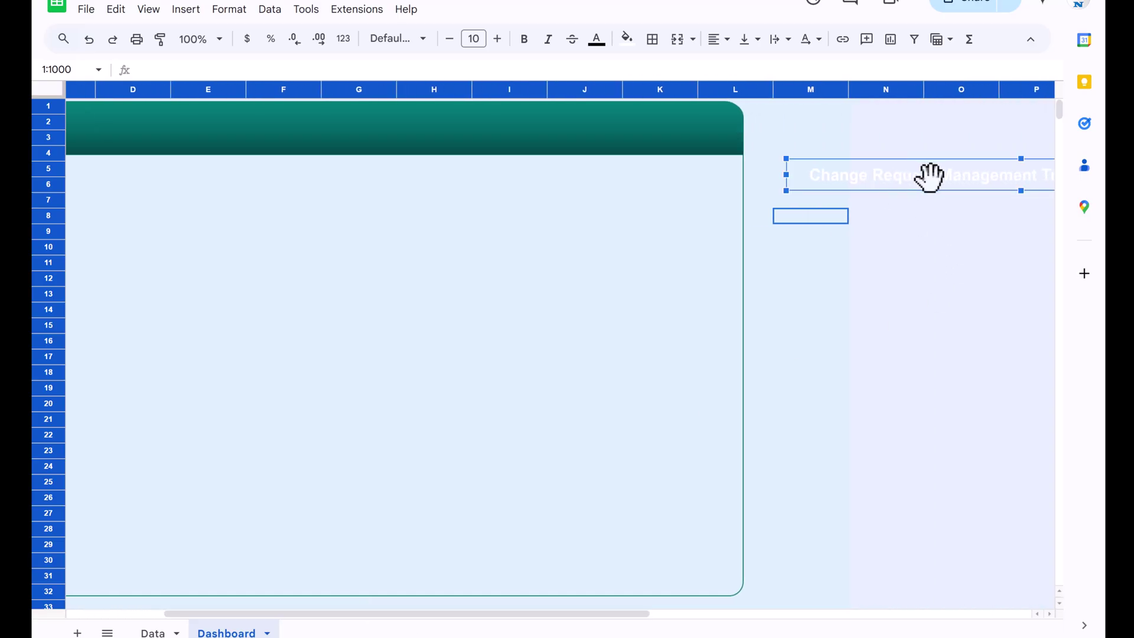
drag(947, 174, 648, 147)
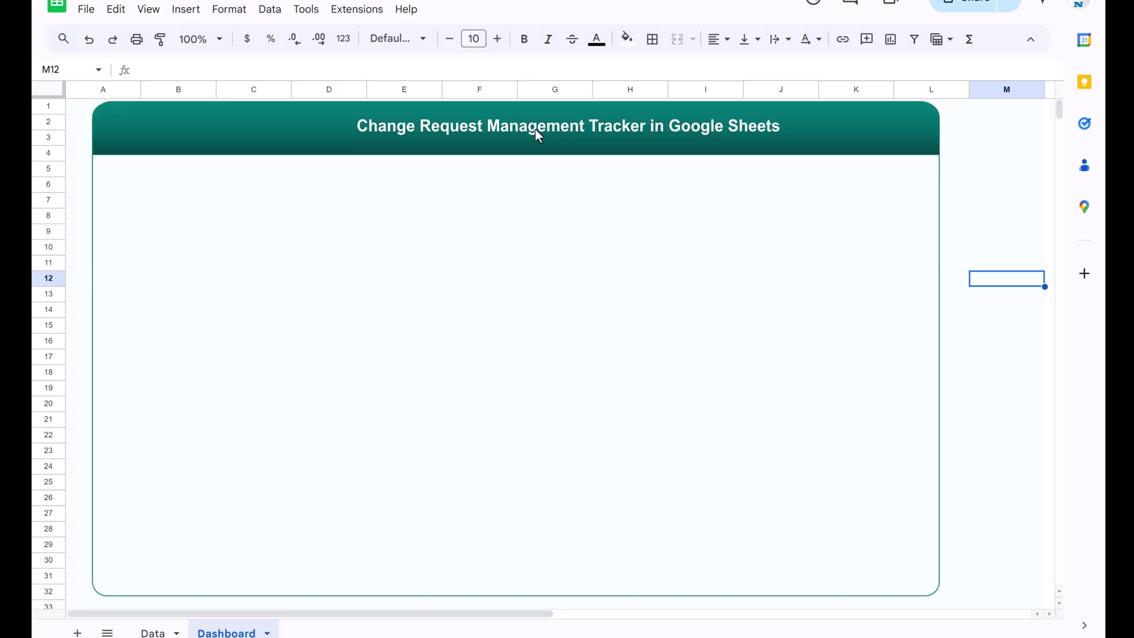
click(537, 132)
drag(536, 132, 496, 132)
click(989, 172)
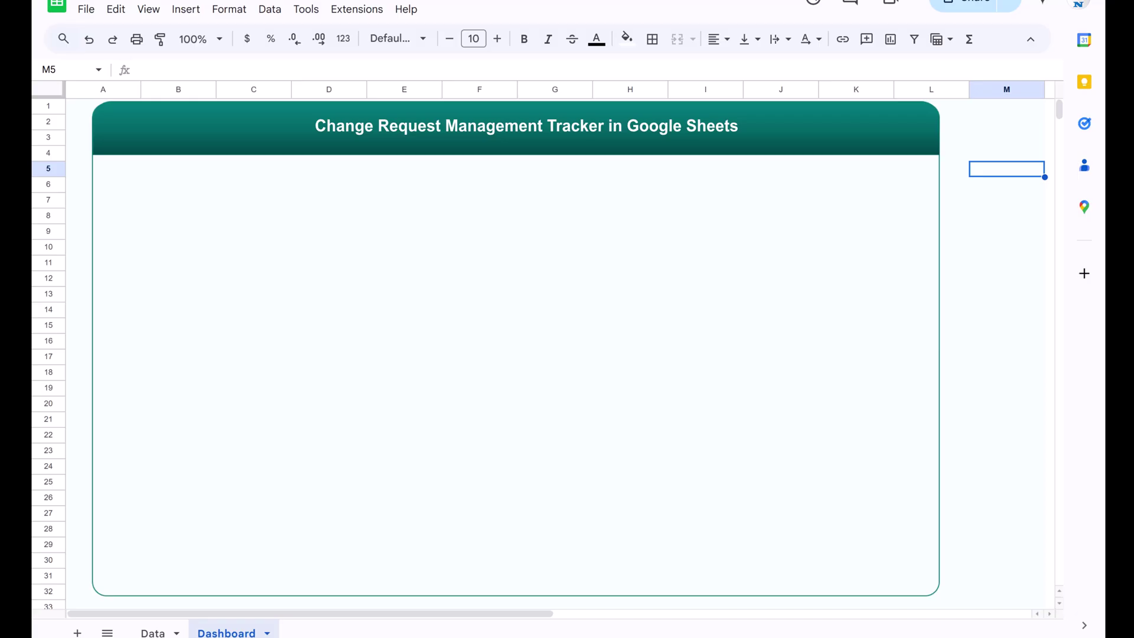
Switch to PowerPoint, copy the rounded rectangle on slide 2, and paste it into the Dashboard sheet in Google Sheets.
key(super)
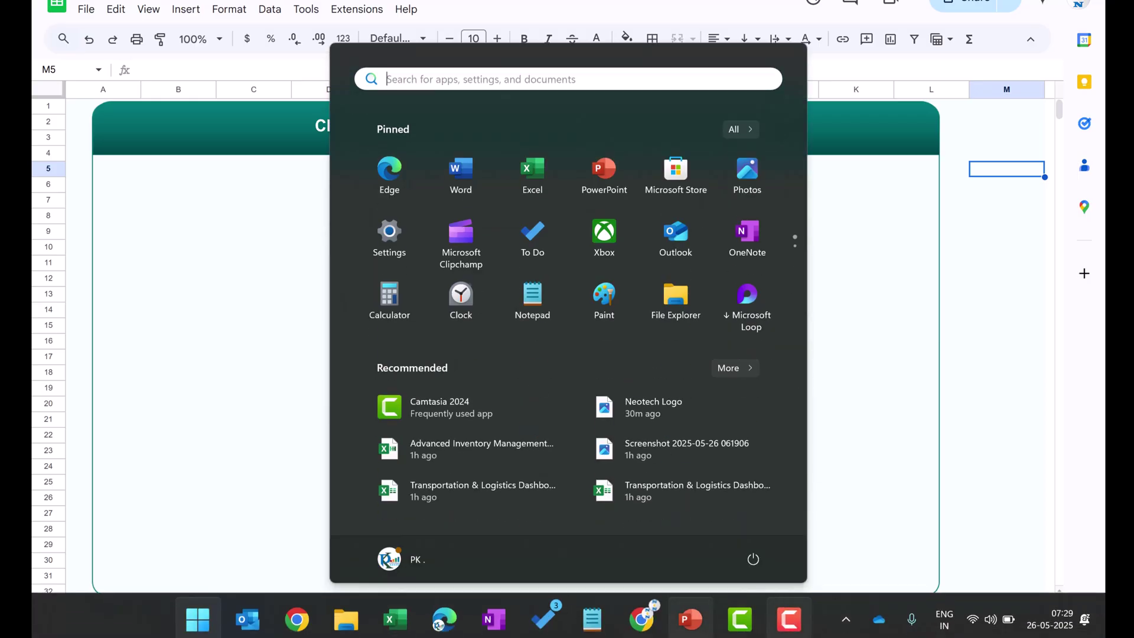
click(690, 619)
click(119, 231)
click(471, 242)
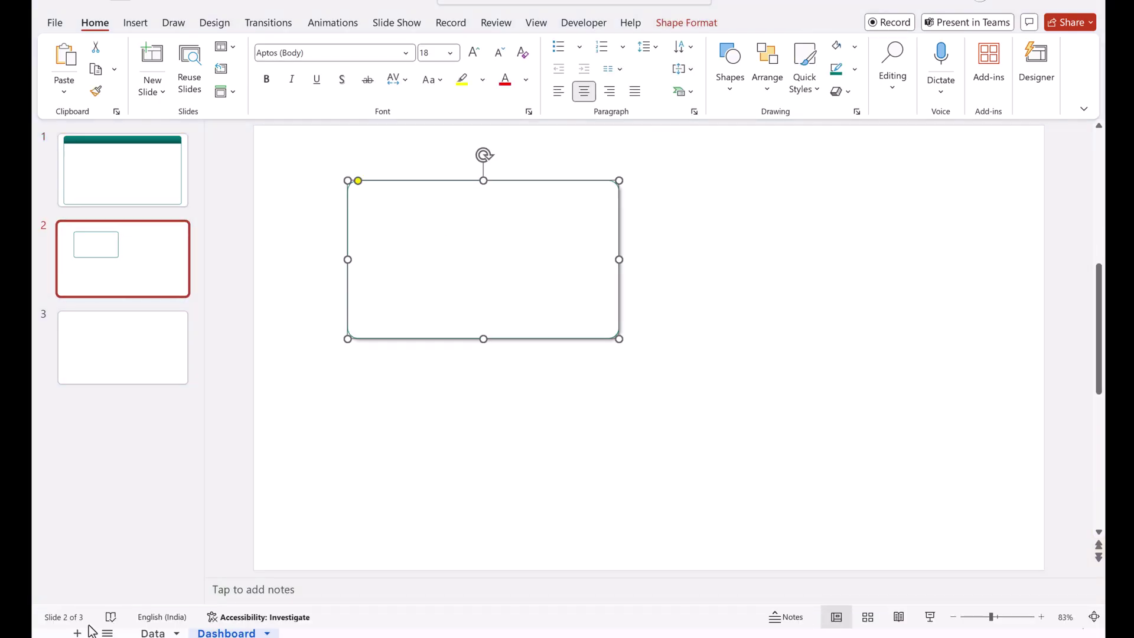
mouse_move(641, 619)
click(642, 537)
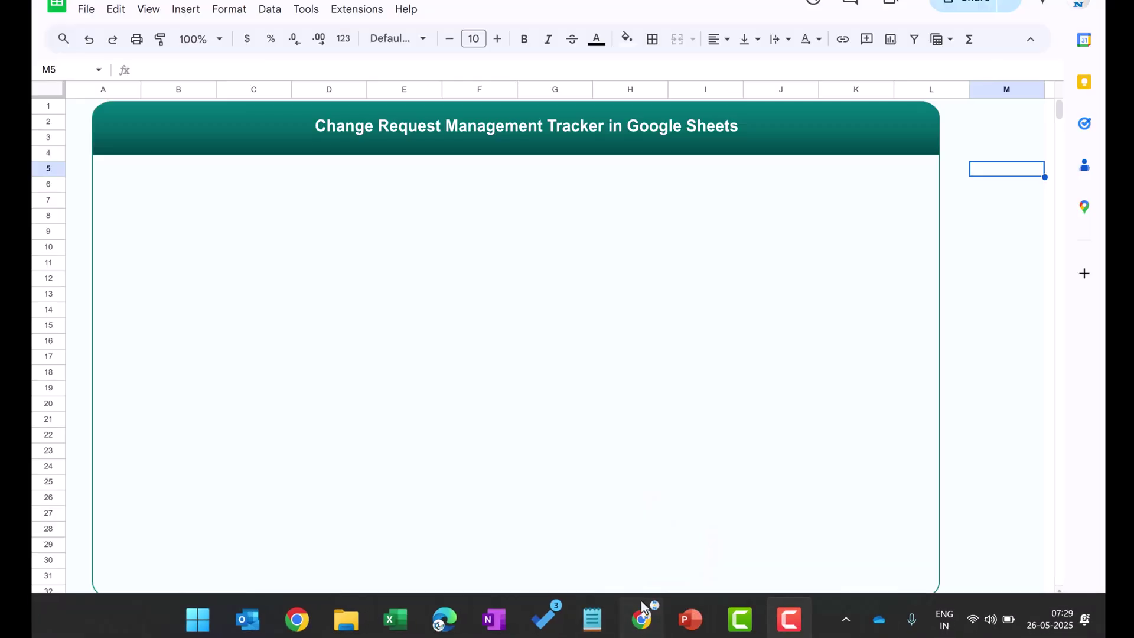
key(ctrl+v)
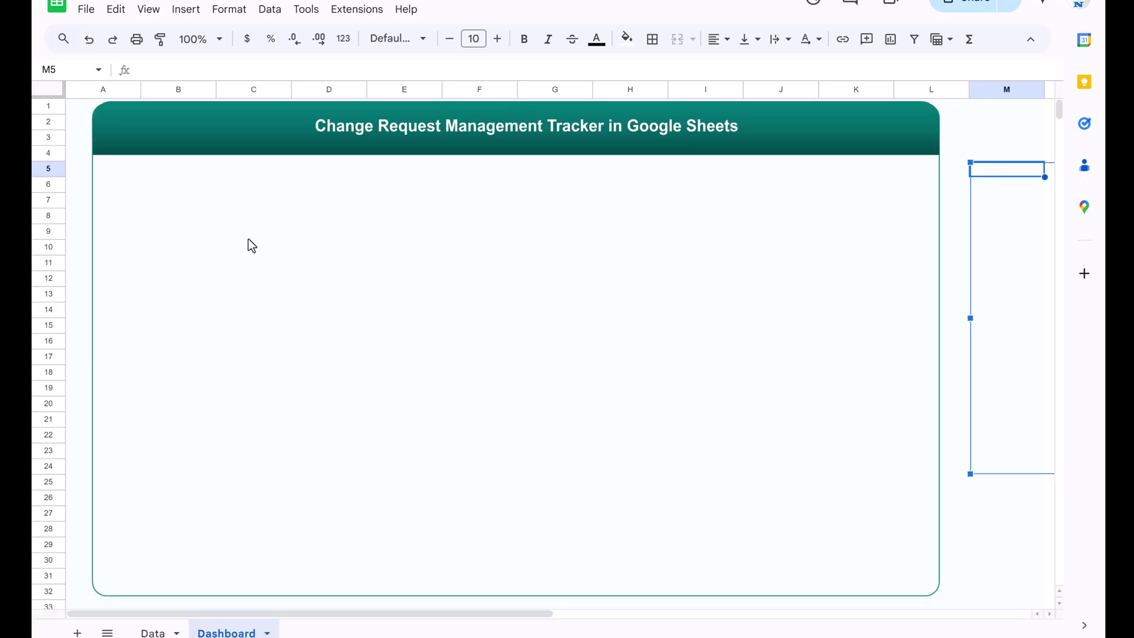
Move the pasted rounded card inside the frame and resize it to span columns C to F and rows 5 to 15.
drag(1015, 222, 351, 235)
drag(830, 486, 499, 314)
drag(420, 254, 421, 249)
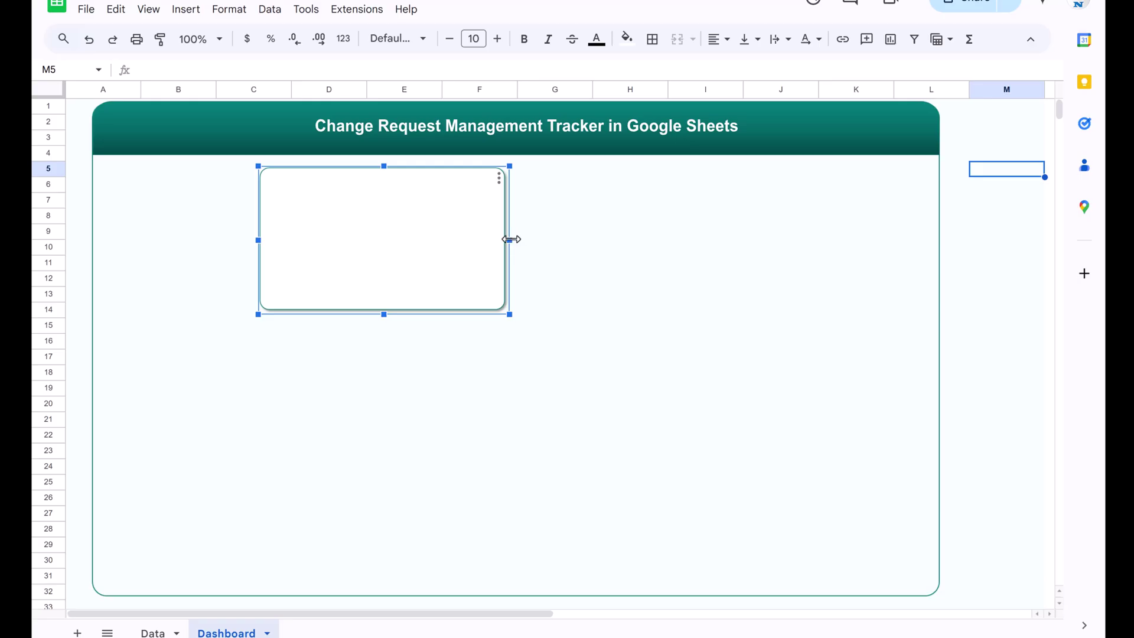
drag(511, 239, 462, 337)
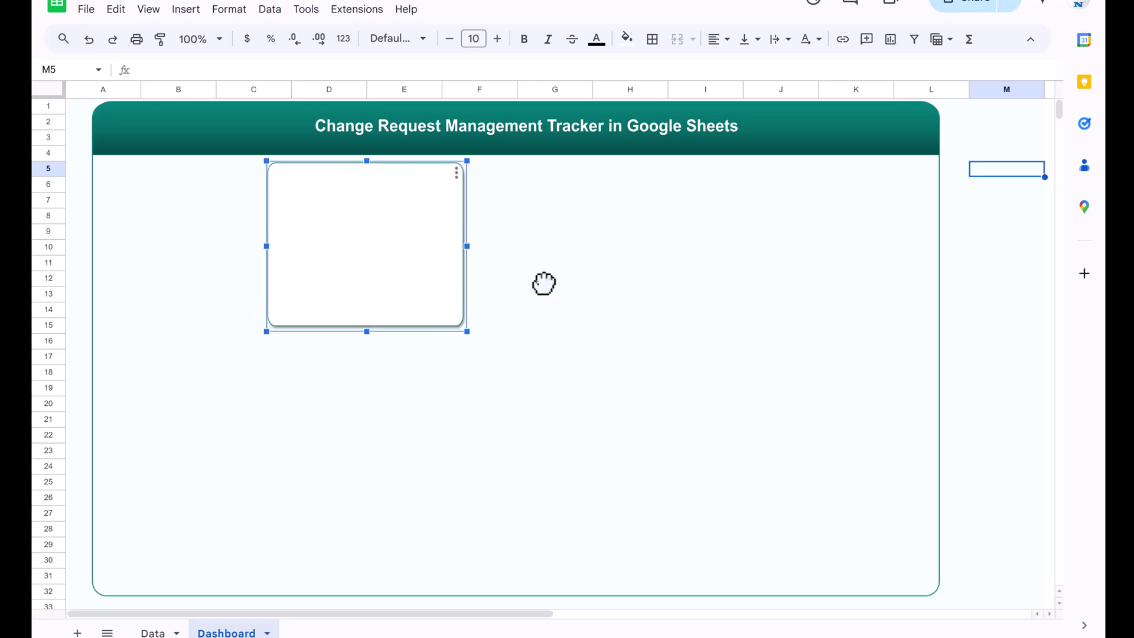
Duplicate the card and place the copy beside the first, across columns F to I at the same height.
key(ctrl+d)
click(1020, 29)
key(ctrl+c)
key(ctrl+v)
drag(1015, 243, 491, 225)
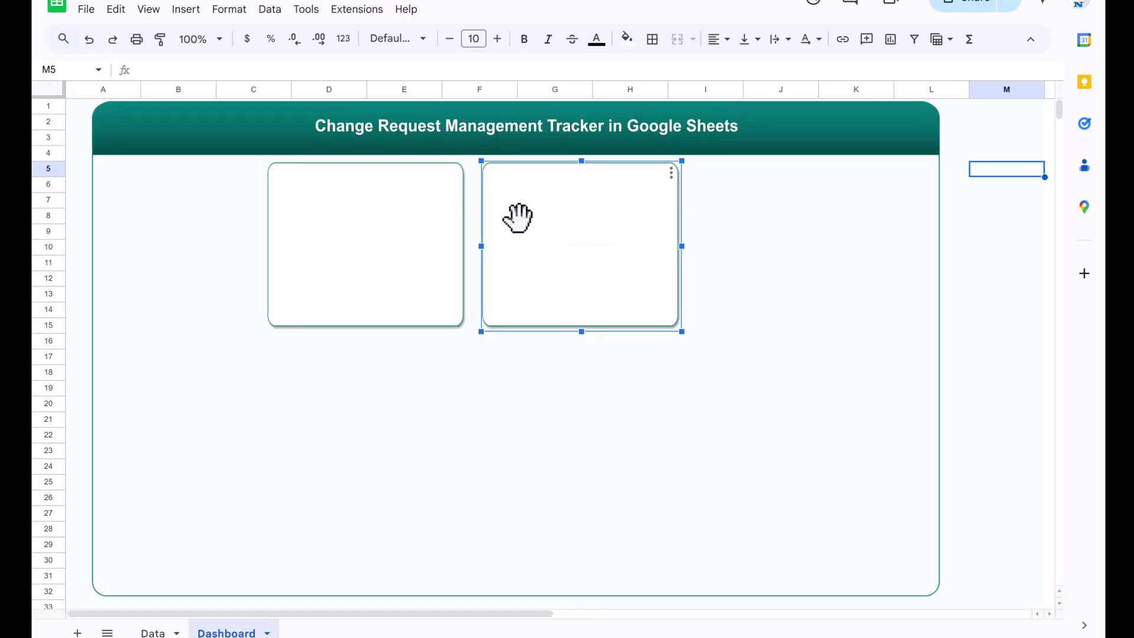
drag(519, 217, 522, 219)
Widen the background frame to column M and add a third card in the top row, stretched across columns I to M.
click(873, 347)
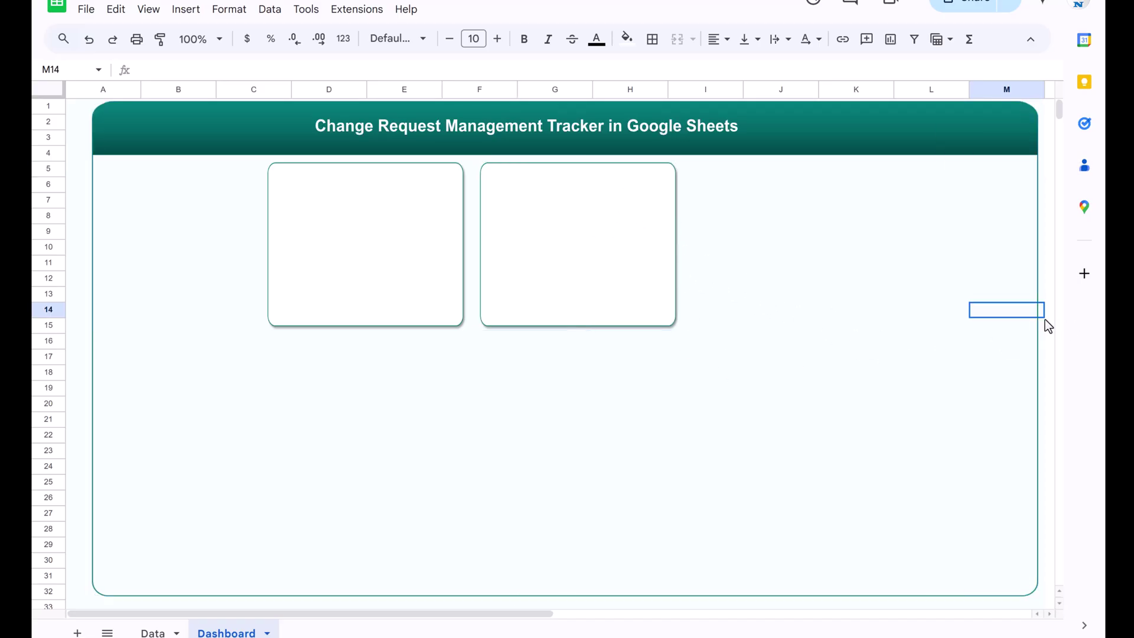
key(ctrl+v)
drag(768, 236, 701, 214)
drag(887, 246, 1034, 246)
click(1047, 346)
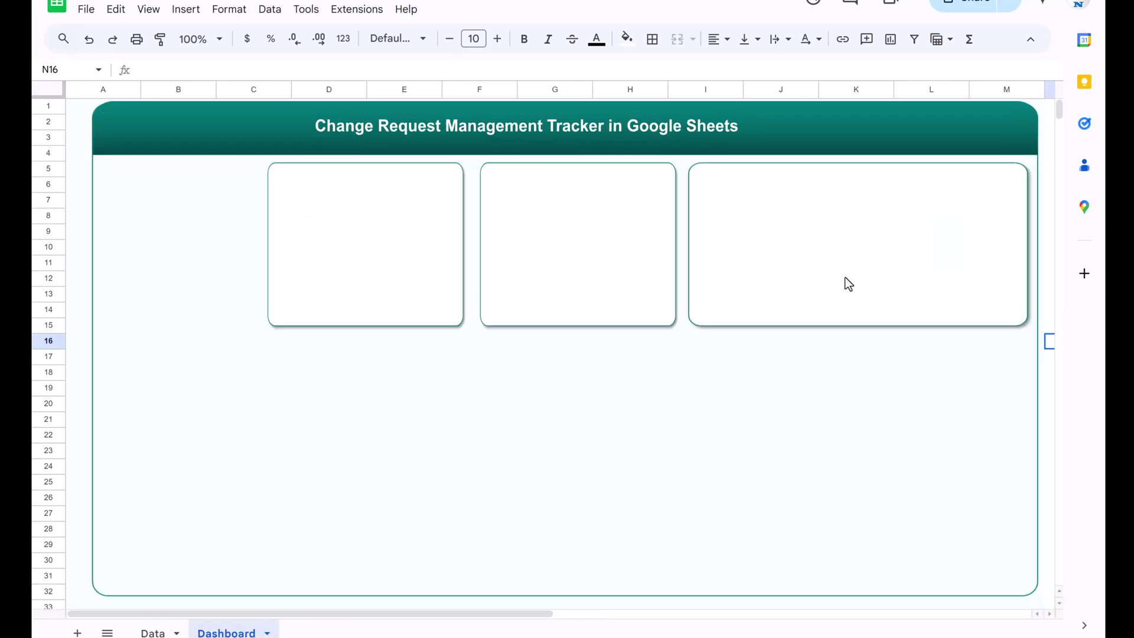
Add two large cards side by side in a lower row spanning rows 17 to 30, and extend the upper cards to row 16.
click(845, 278)
key(ctrl+v)
drag(338, 559, 341, 574)
click(732, 403)
key(ctrl+v)
drag(1031, 437, 746, 470)
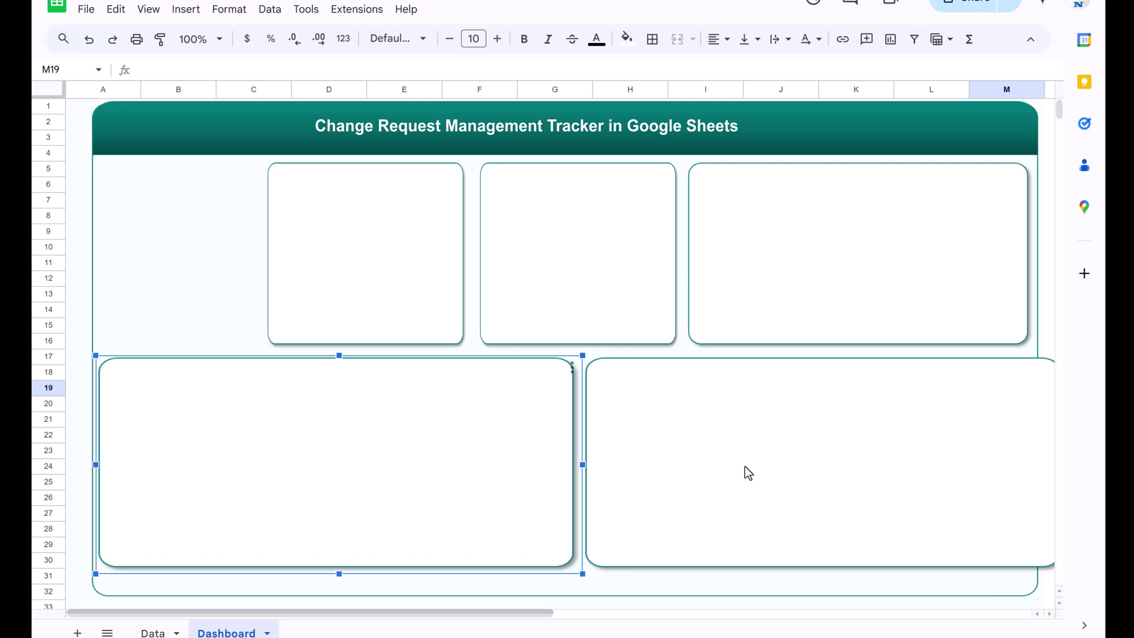
Narrow the second lower-row card so its edge fits inside the background frame at column M.
drag(512, 611, 590, 615)
drag(914, 465, 886, 467)
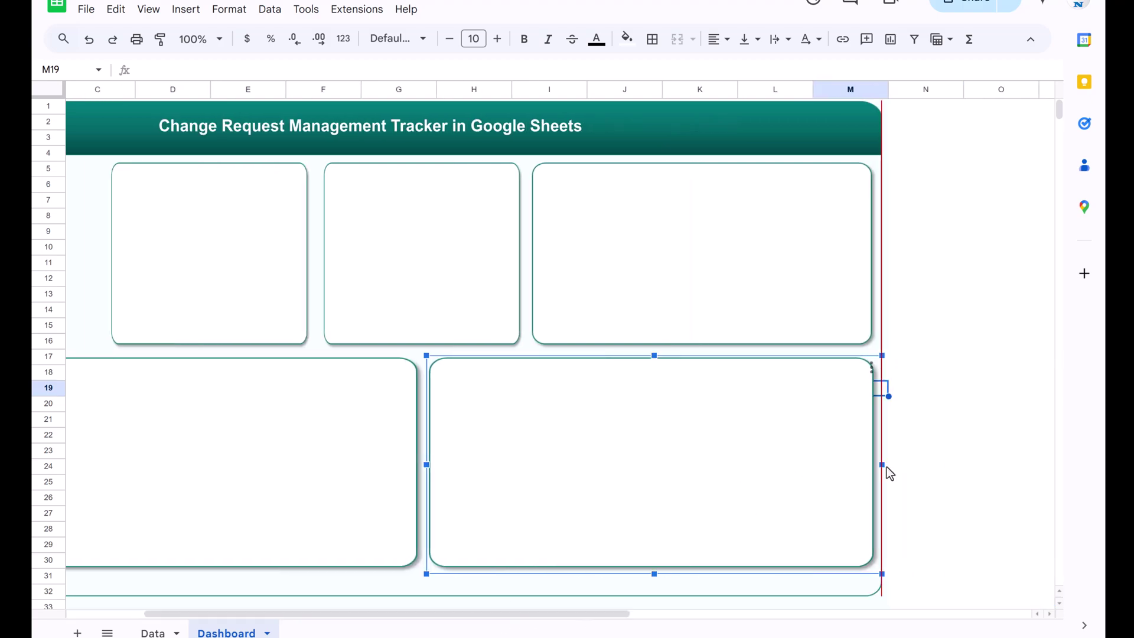
click(926, 452)
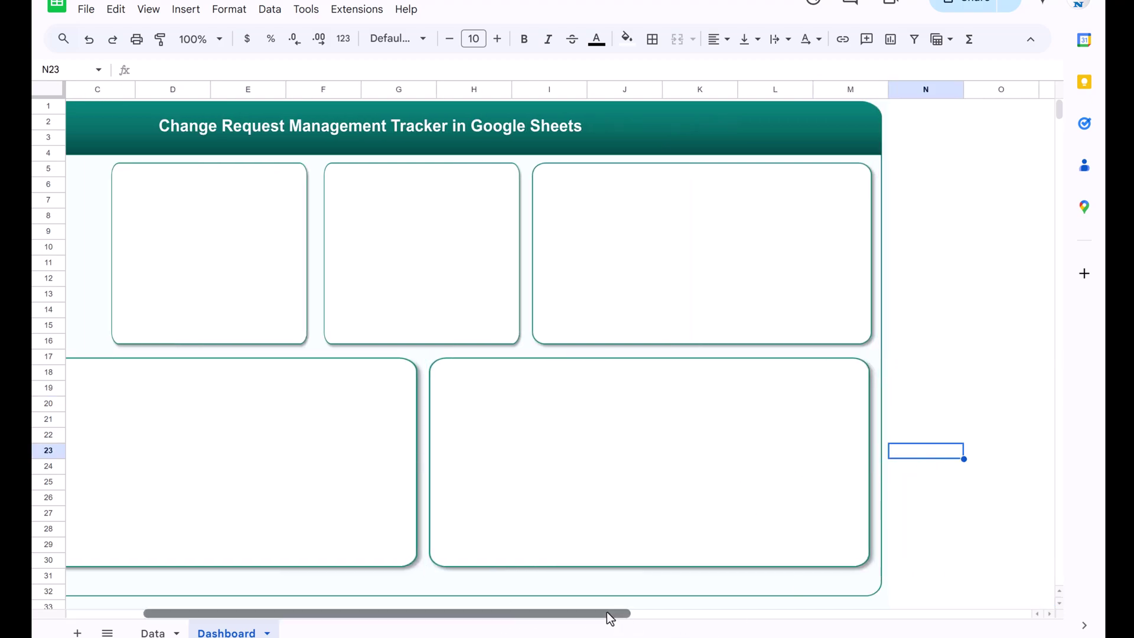
Narrow columns A and B and widen columns I and J of the Dashboard sheet.
drag(607, 615, 421, 615)
click(154, 206)
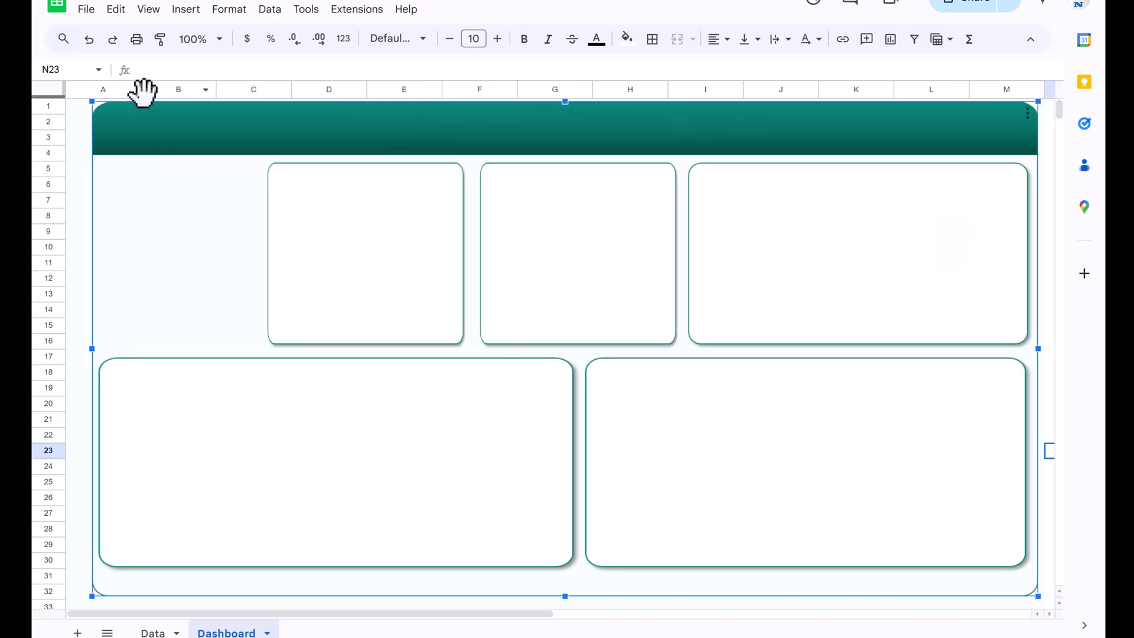
drag(138, 88, 88, 89)
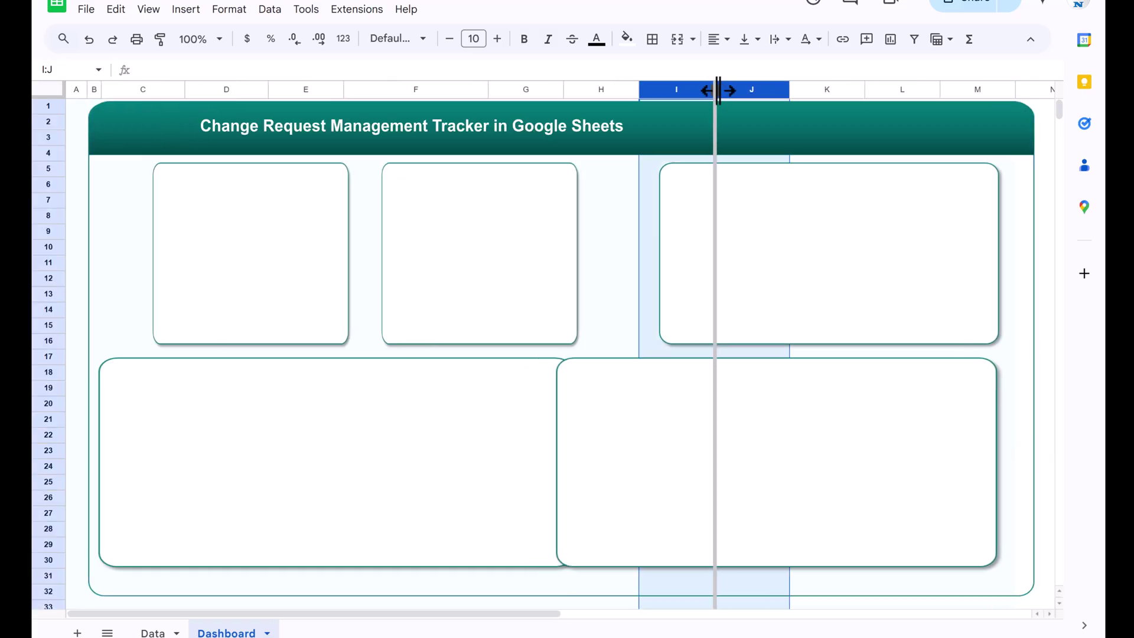
drag(715, 89, 738, 90)
click(607, 301)
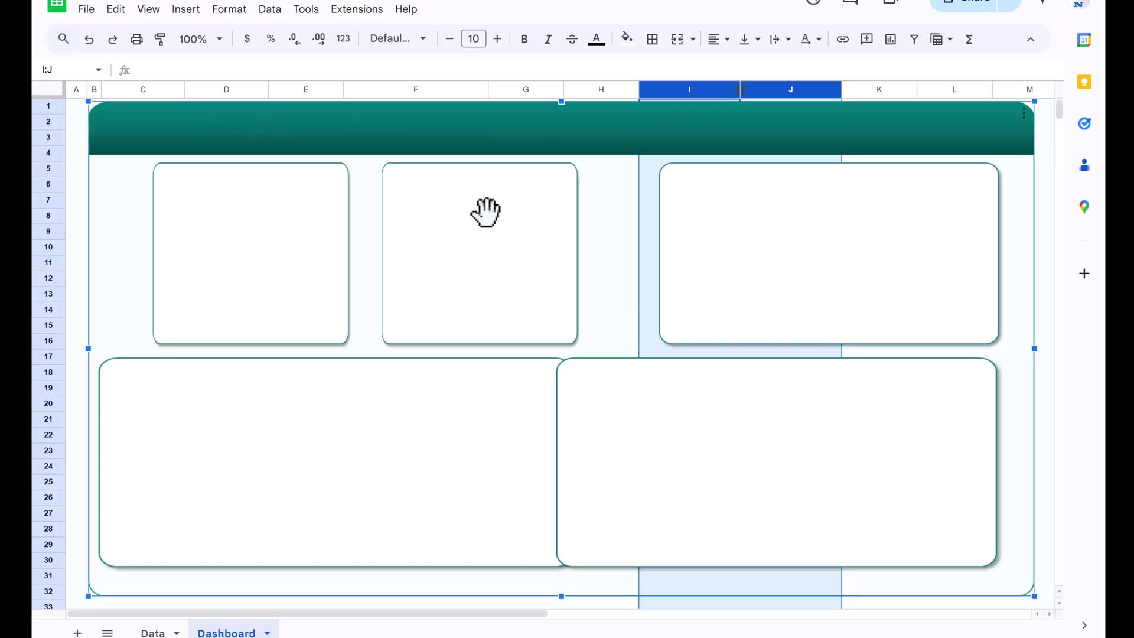
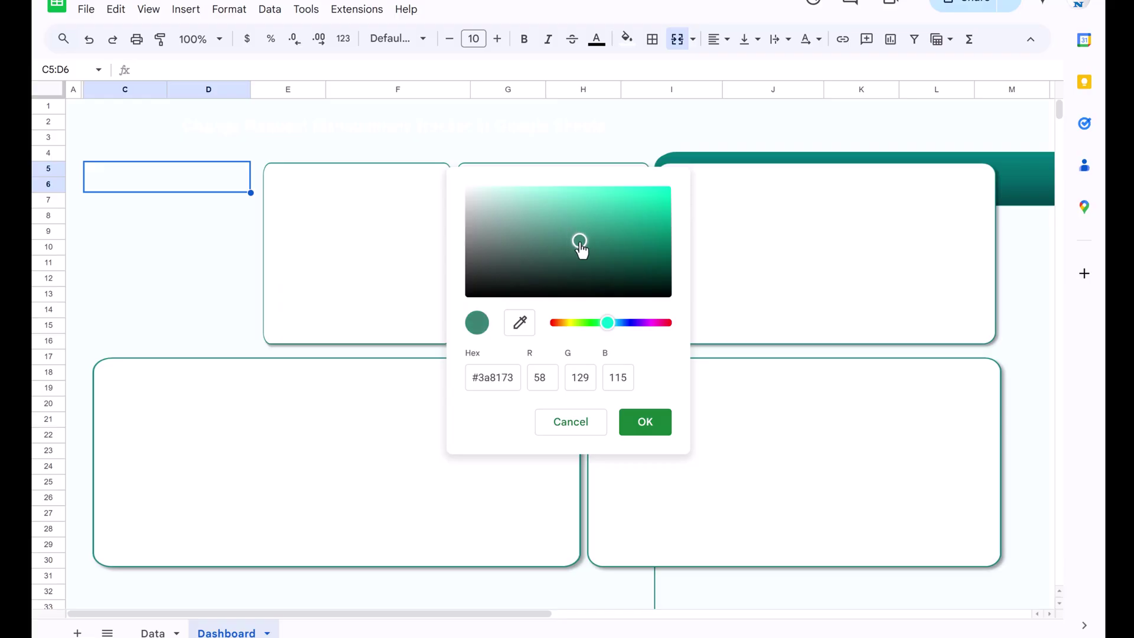
Fill the merged cell C5:D6 with #3a8173, and merge C7:D15 and fill it with #76aaa0.
click(645, 421)
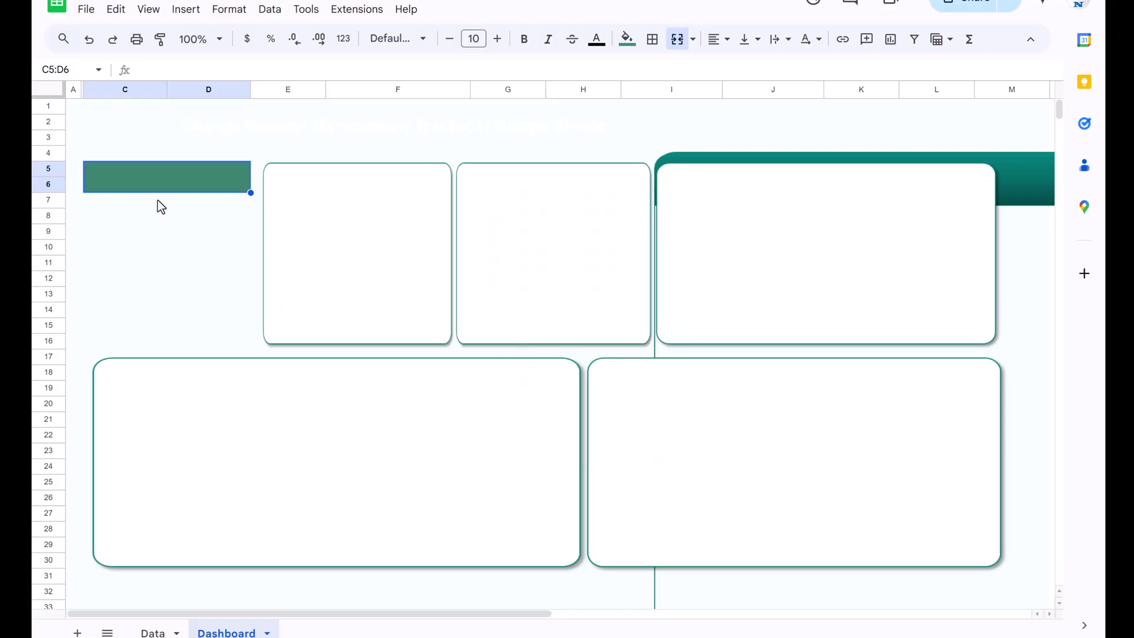
drag(91, 203, 234, 327)
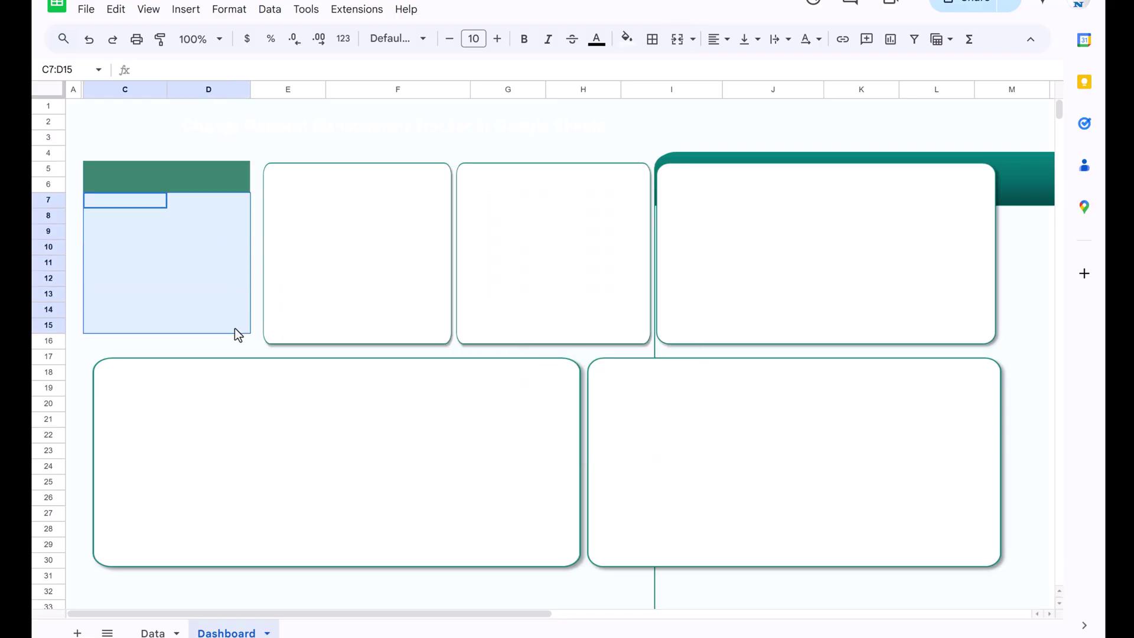
click(679, 39)
click(627, 39)
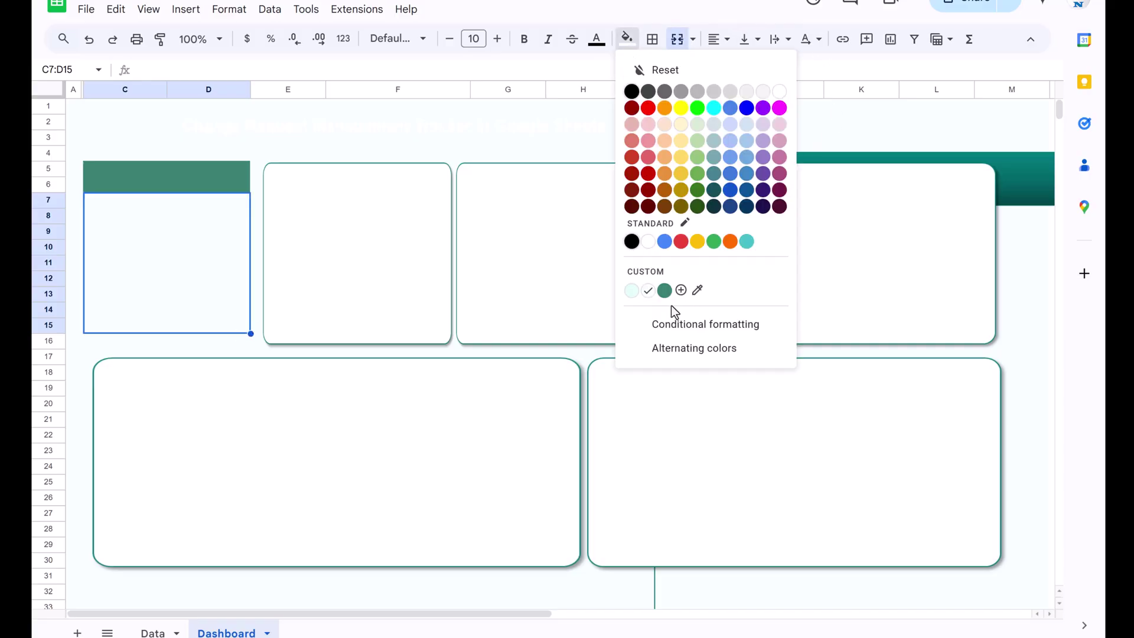
click(681, 290)
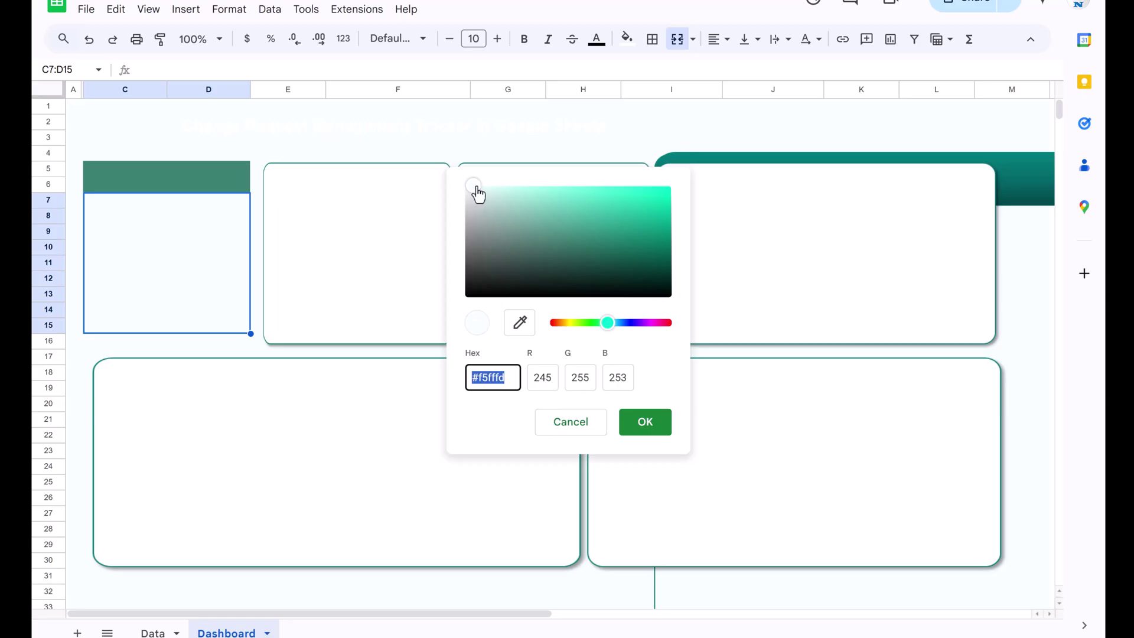
drag(477, 190, 529, 228)
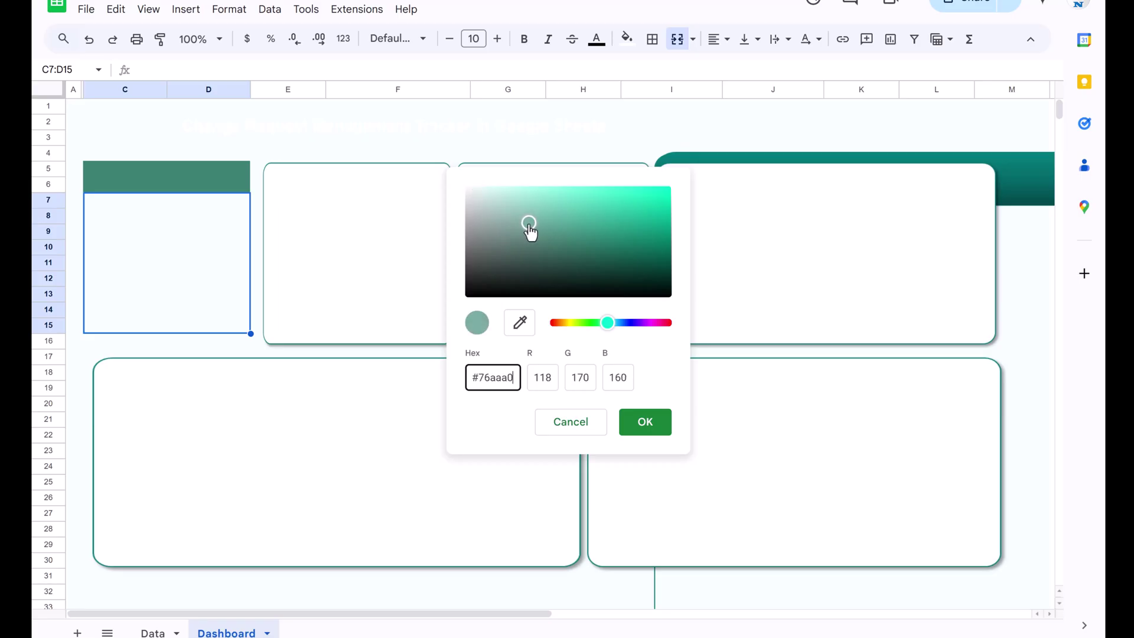
key(Return)
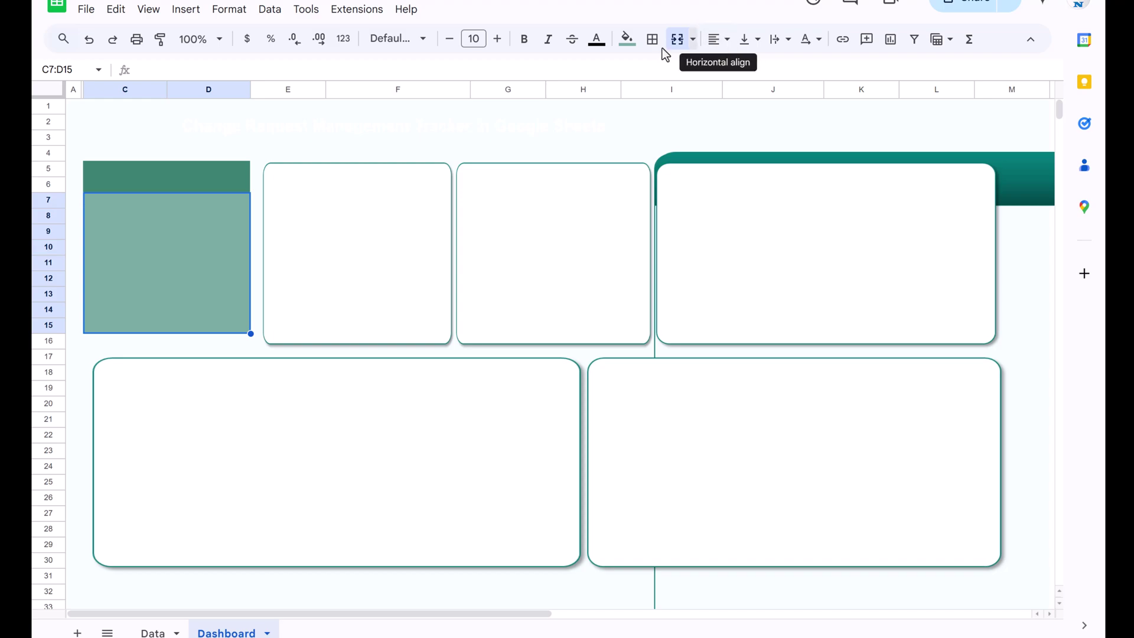
Format the merged cell C7:D15 with font size 21, white text and the Arial Rounded font.
click(496, 39)
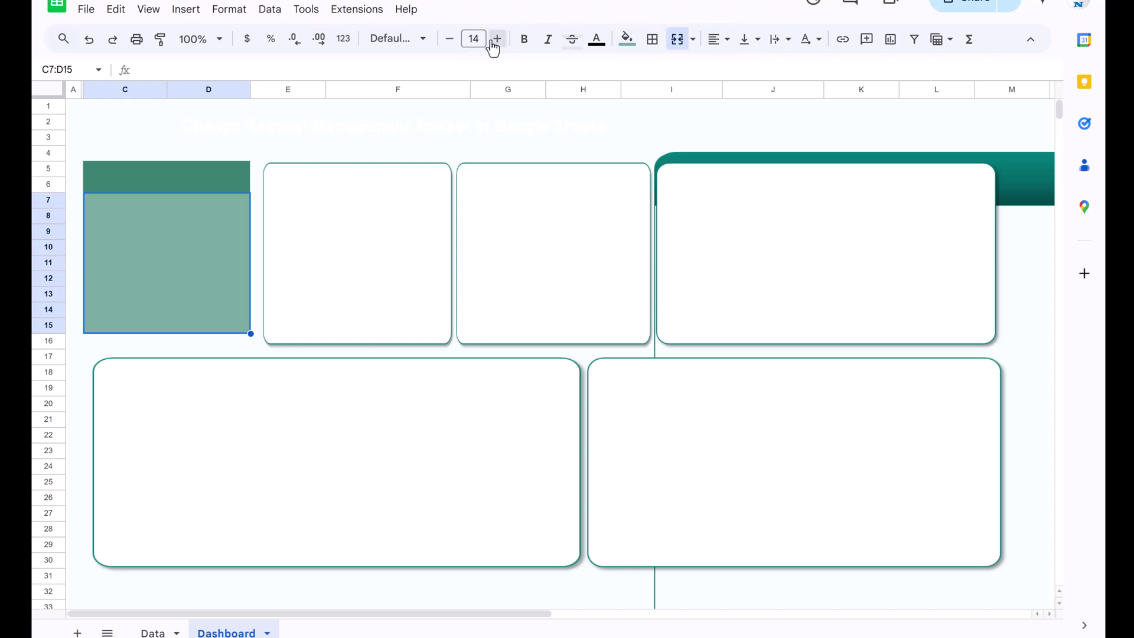
click(495, 41)
click(495, 40)
click(495, 40)
click(597, 39)
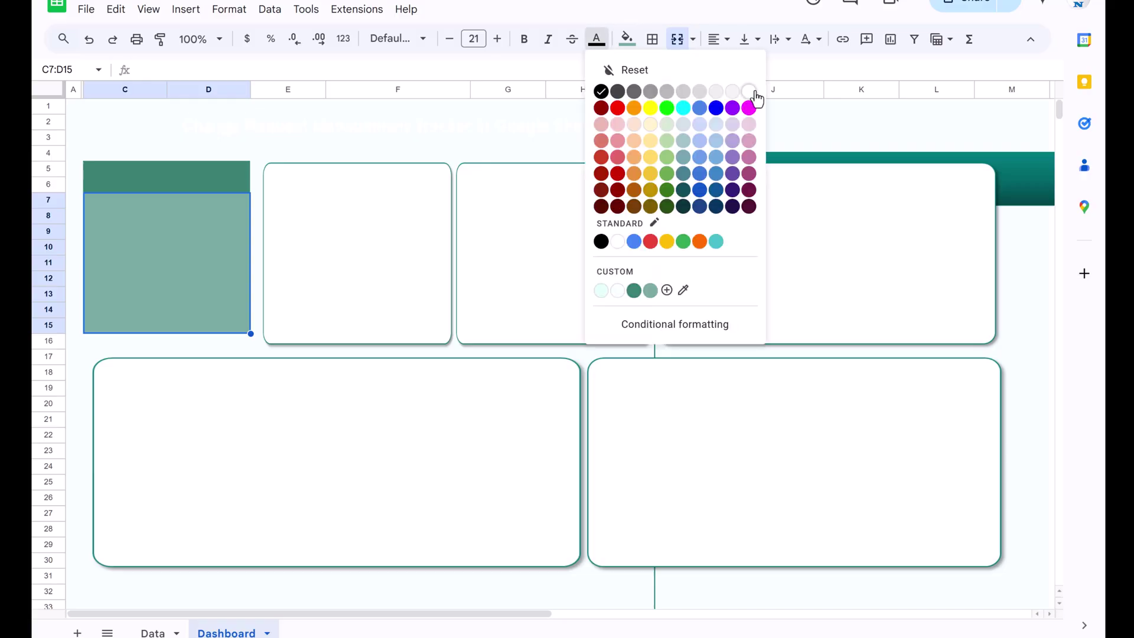
click(752, 93)
click(415, 43)
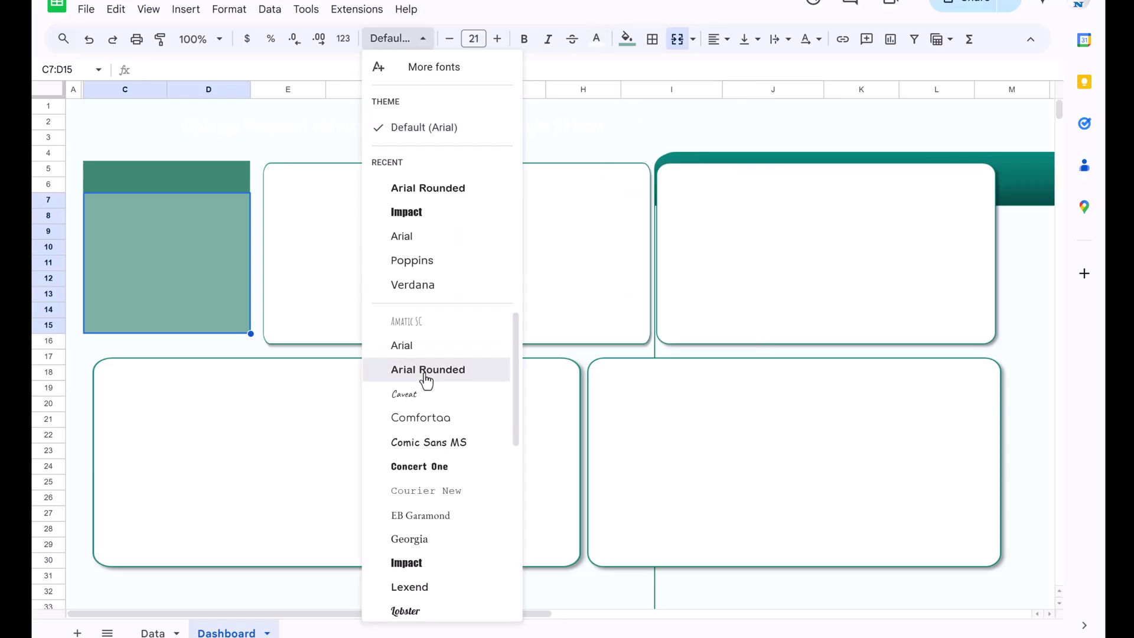
click(384, 369)
Enter the heading "Chage Requests" in the merged cell C5:D6.
click(207, 181)
text(Chage Request)
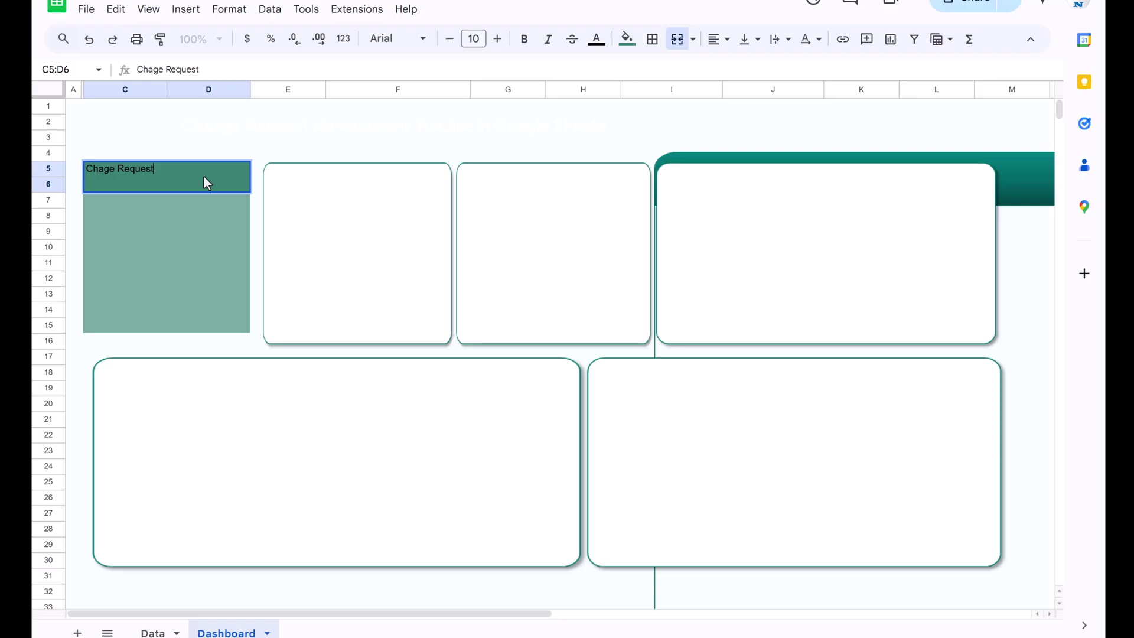
key(Return)
click(236, 70)
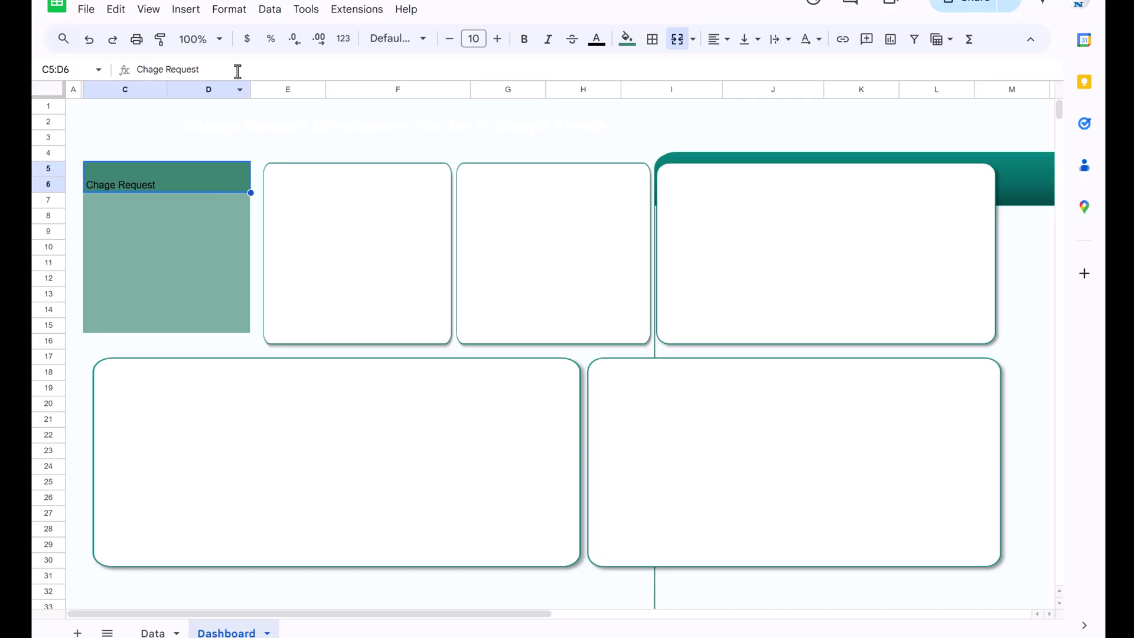
text(s)
key(Return)
Centre the heading in C5:D6 horizontally and align it to the middle vertically.
click(203, 190)
click(719, 39)
click(749, 77)
click(750, 39)
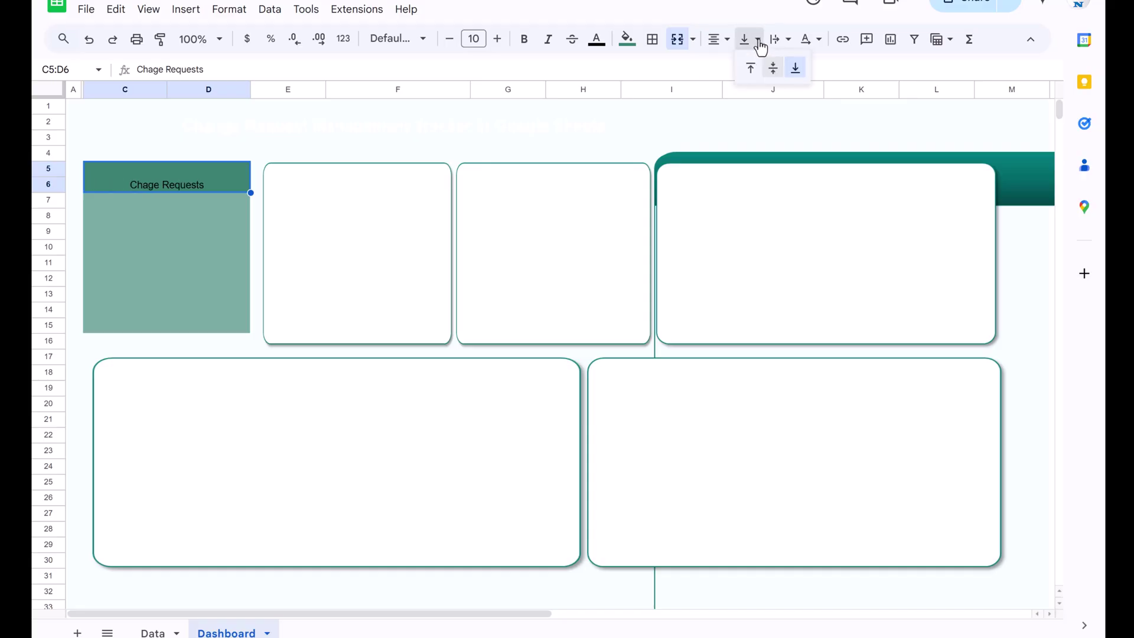
click(774, 69)
Format the heading in C5:D6 as Arial Rounded, size 13, with white text.
click(499, 39)
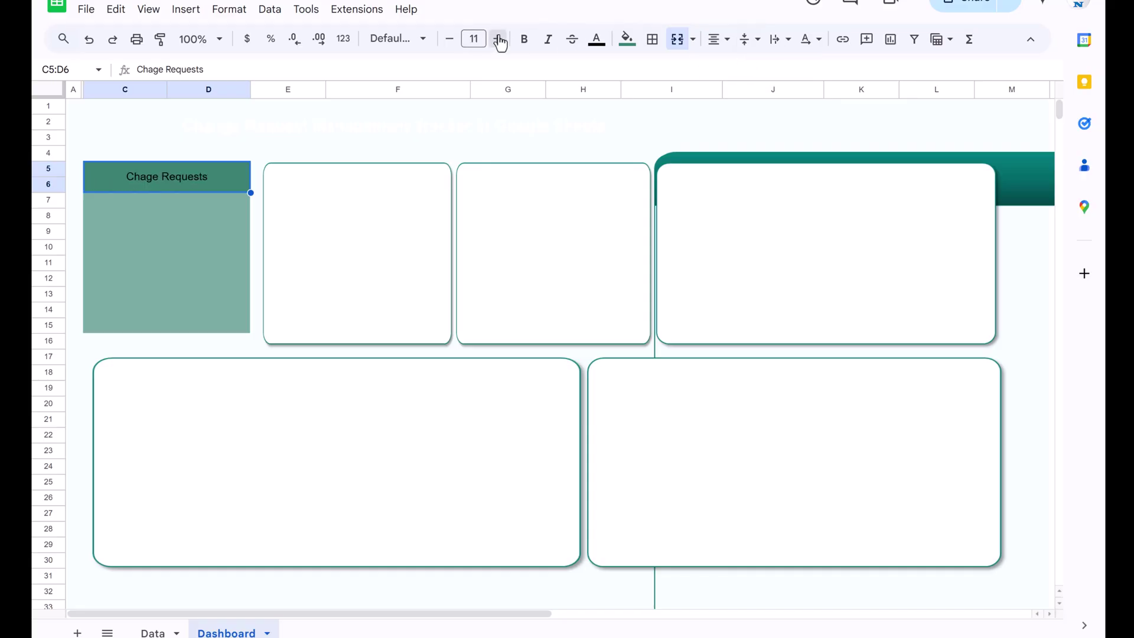
click(499, 39)
click(499, 39)
click(402, 39)
click(435, 189)
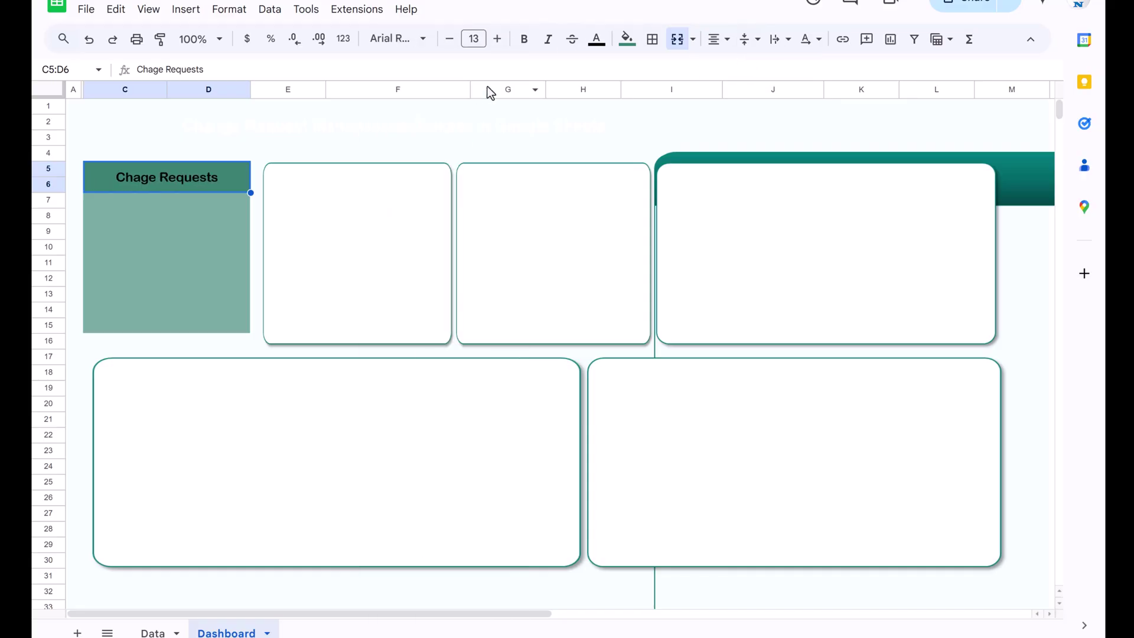
click(596, 39)
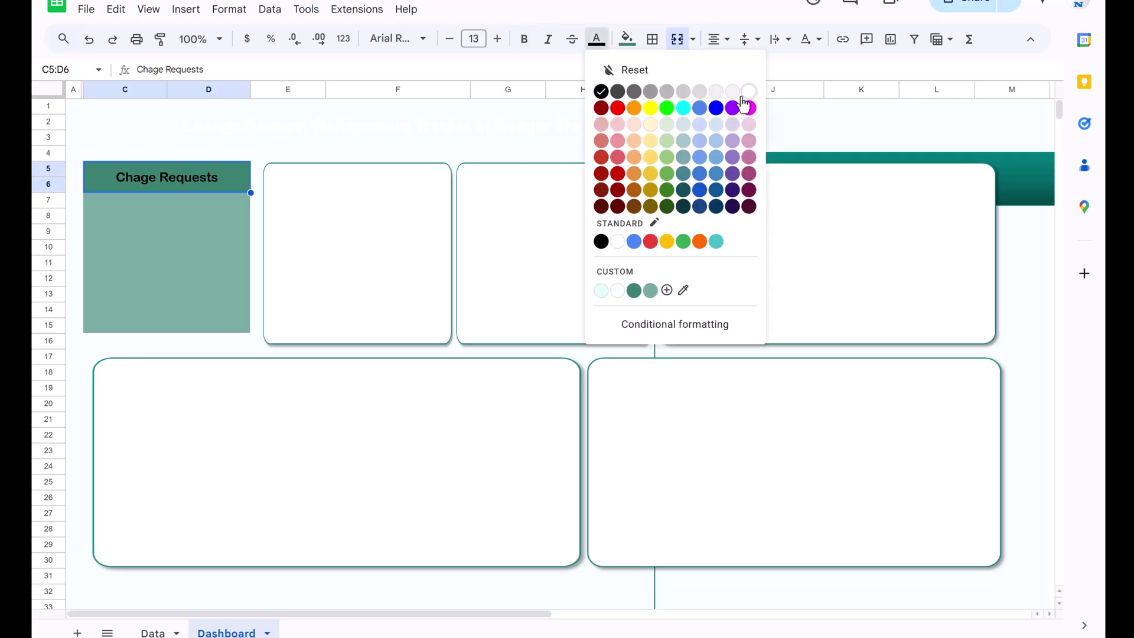
click(749, 91)
Enter a formula in C7:D15 that counts the change IDs on the Data sheet, =COUNTA(Data!A2:A1000).
click(197, 230)
text(=)
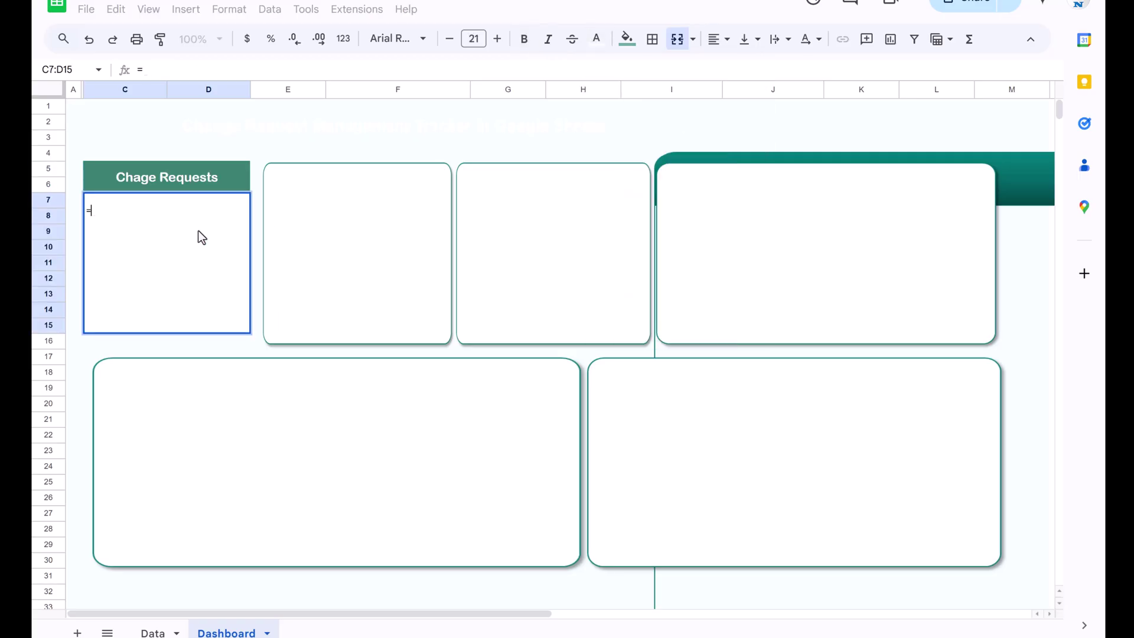
text(cou)
key(Down)
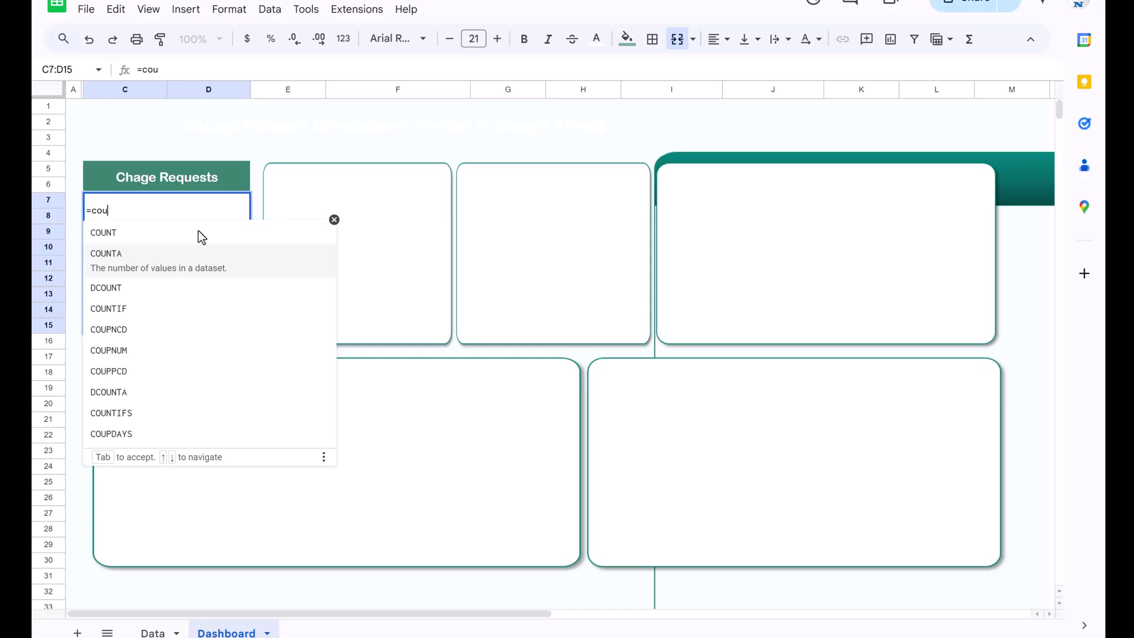
key(Tab)
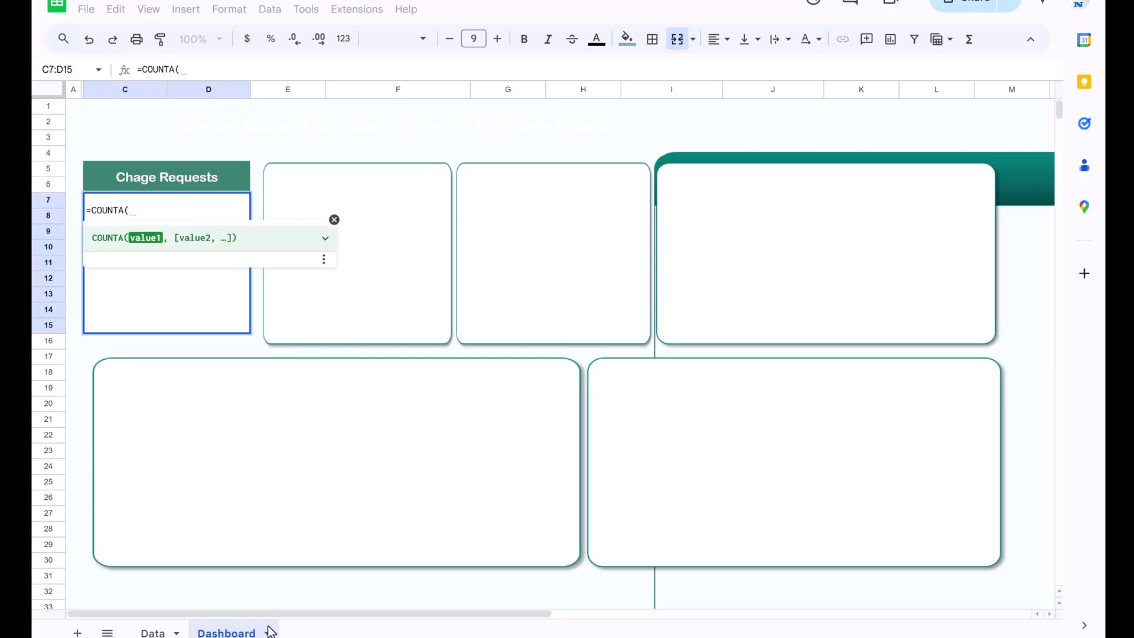
click(153, 632)
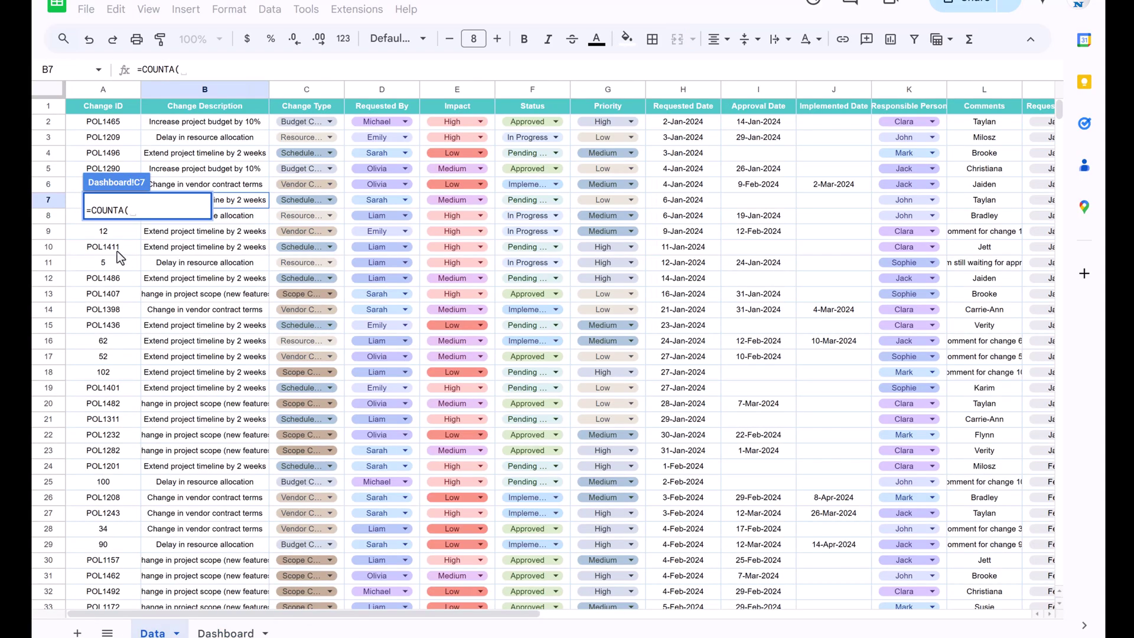
click(108, 108)
key(Down)
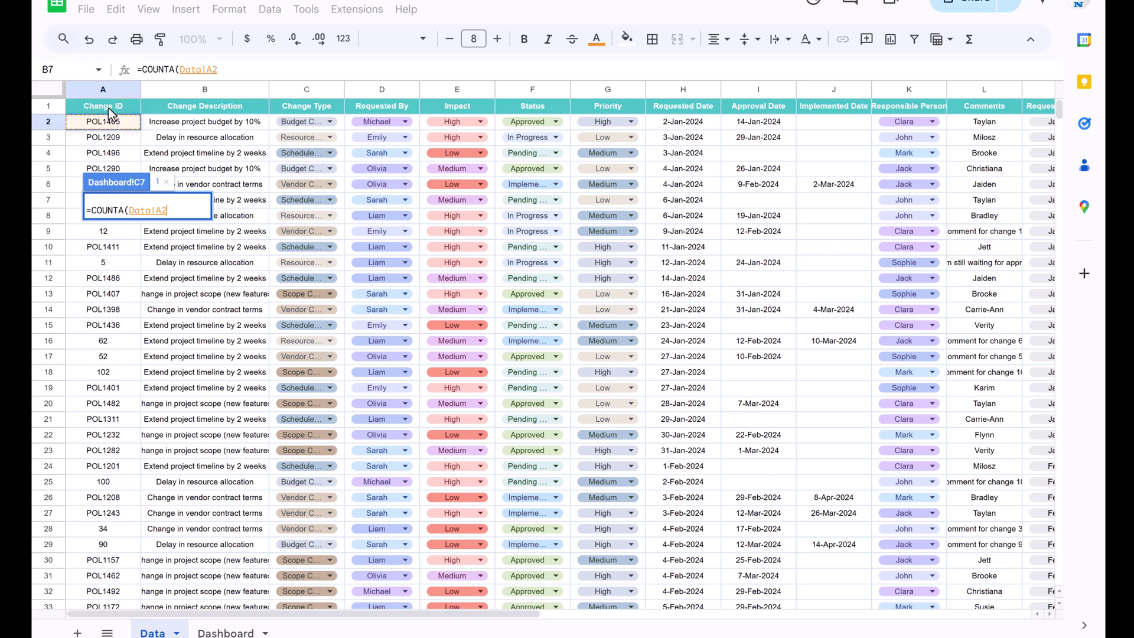
key(ctrl+shift+Down)
key(ctrl+shift+Down)
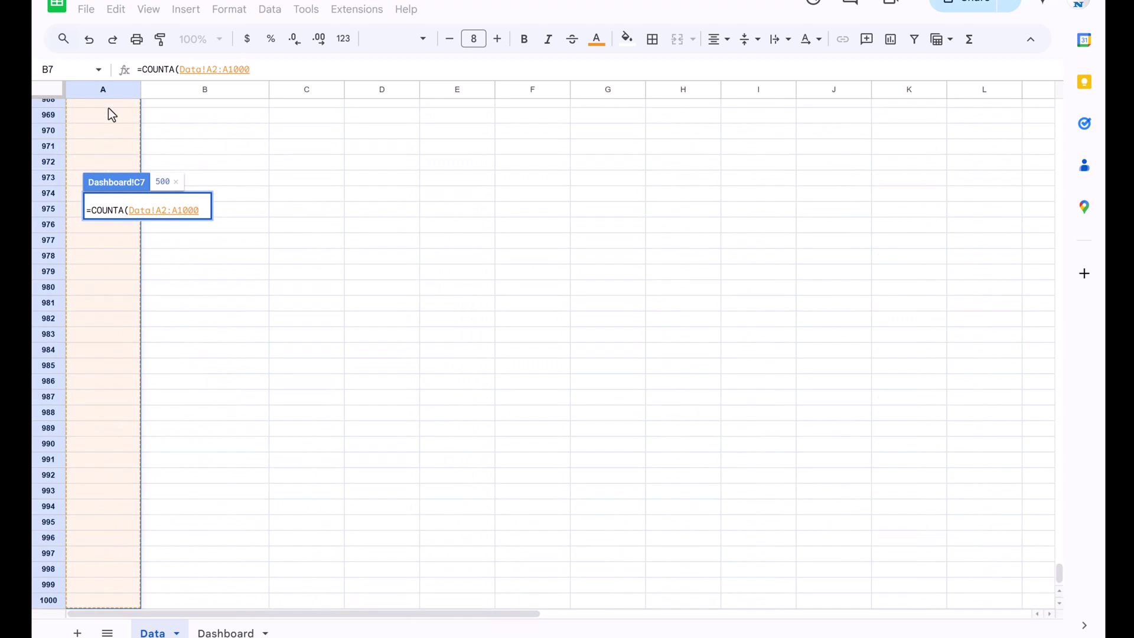
key(Return)
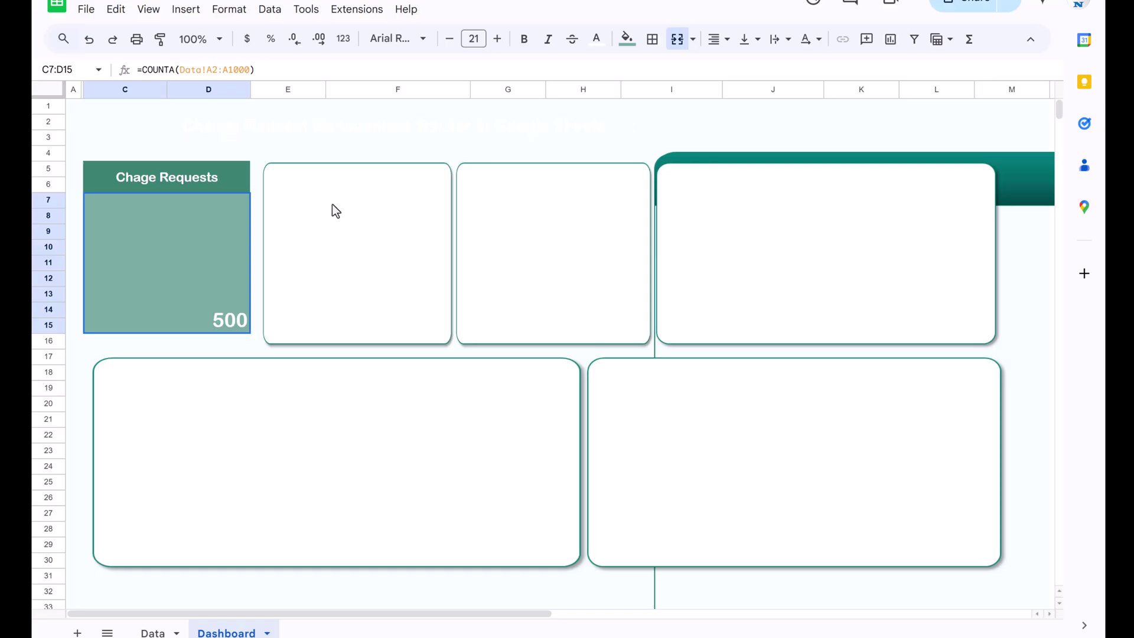
Centre the count in C7:D15 horizontally and vertically, and set its font size to 60.
click(750, 39)
click(772, 68)
click(779, 39)
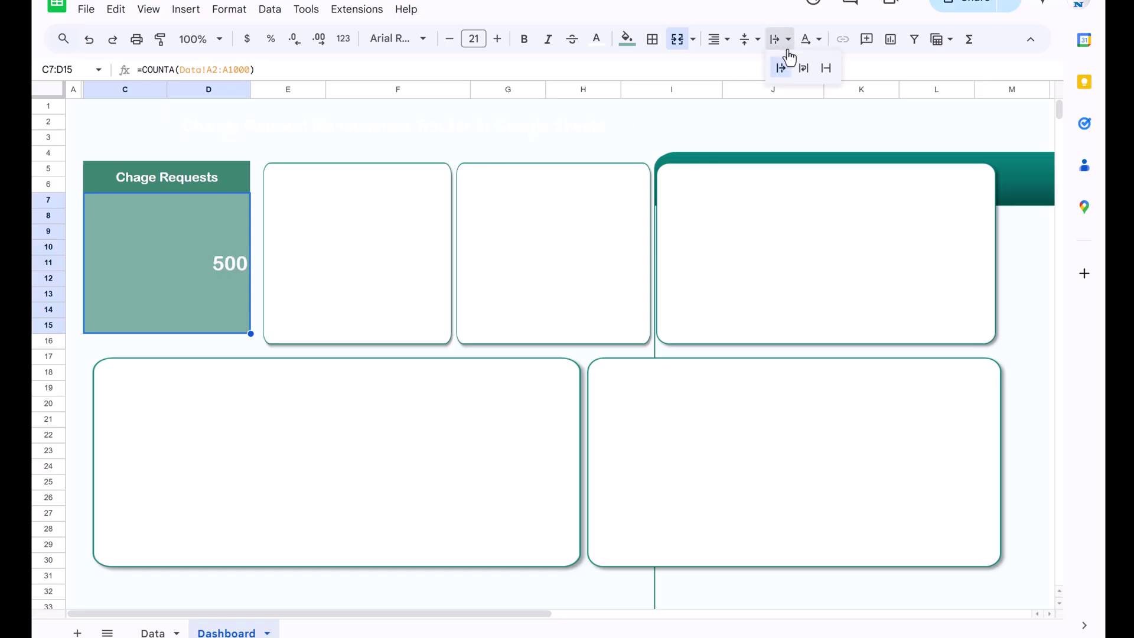
click(717, 39)
click(743, 66)
click(482, 38)
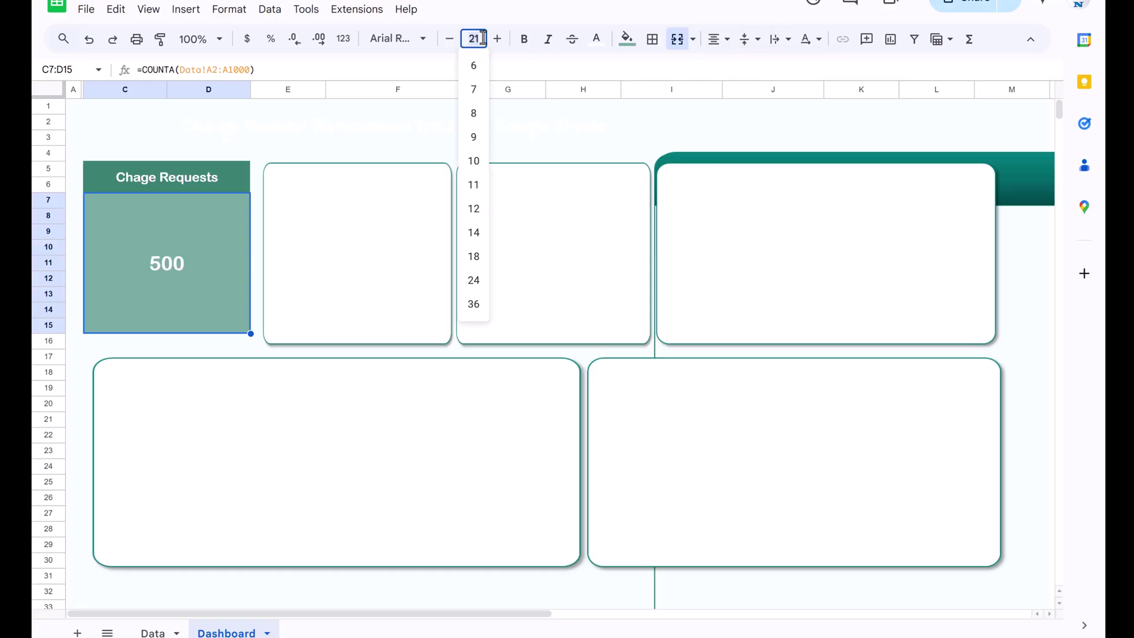
text(60)
key(Return)
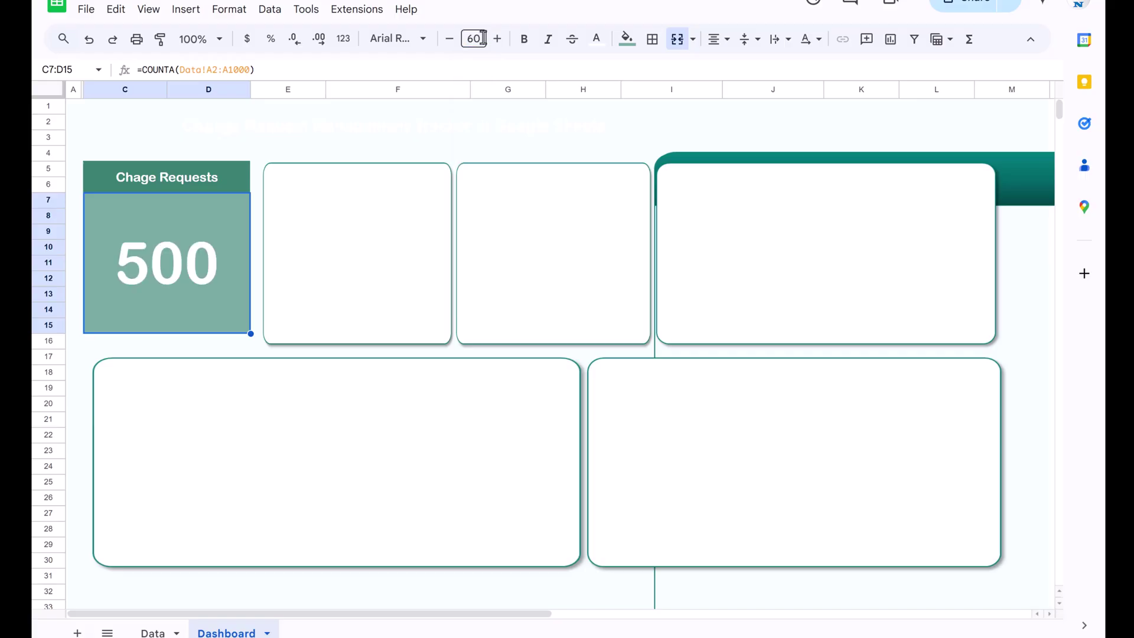
Move the background frame back behind the title and cards, and shift the wide upper card slightly toward the frame's outer edge.
click(399, 107)
click(1044, 283)
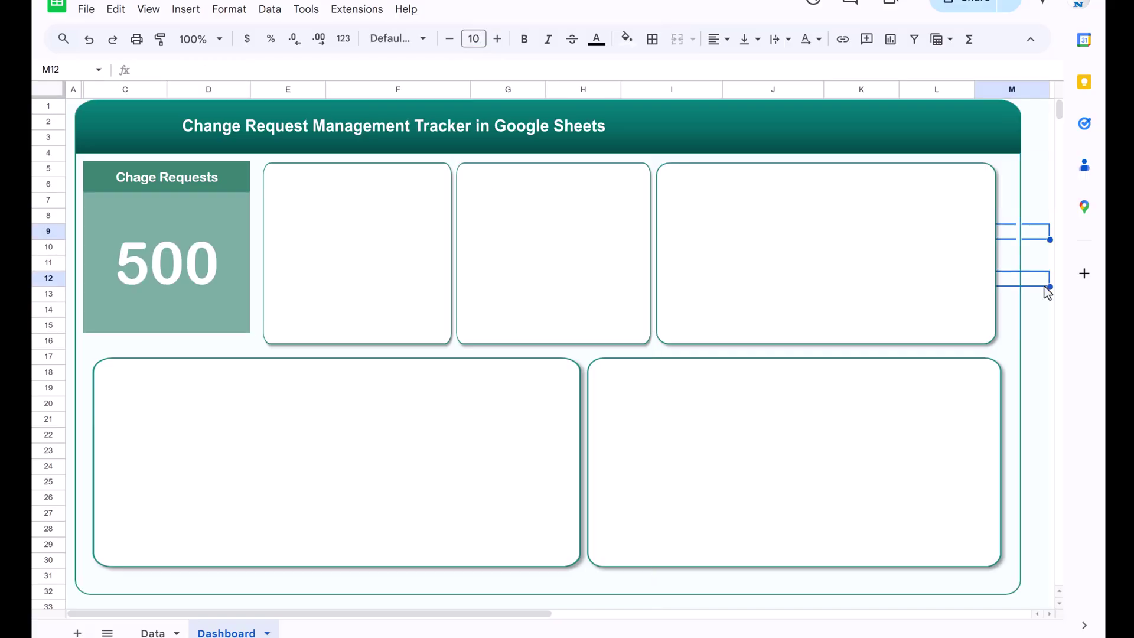
click(415, 236)
click(524, 232)
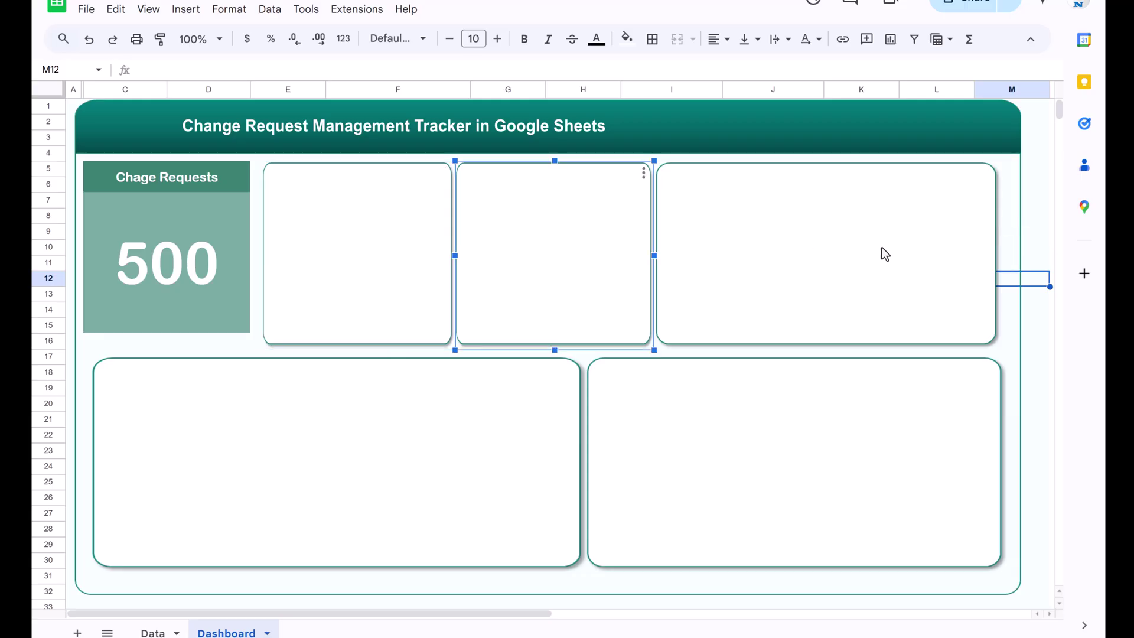
drag(964, 248, 897, 251)
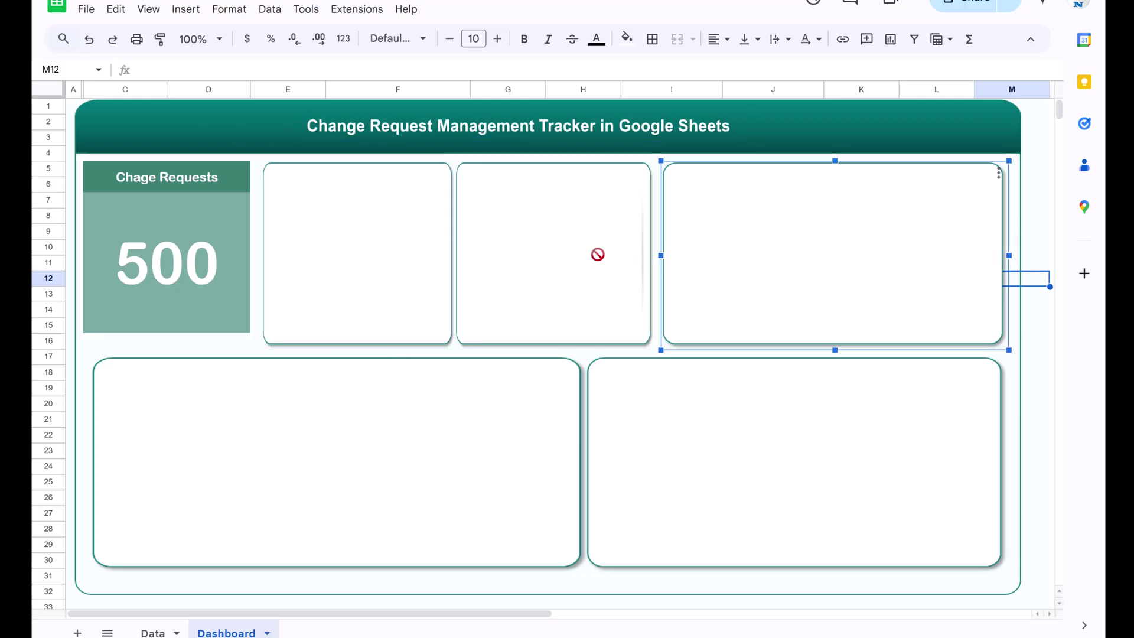
Insert a pie chart from the Priority column G of the Data sheet.
click(435, 197)
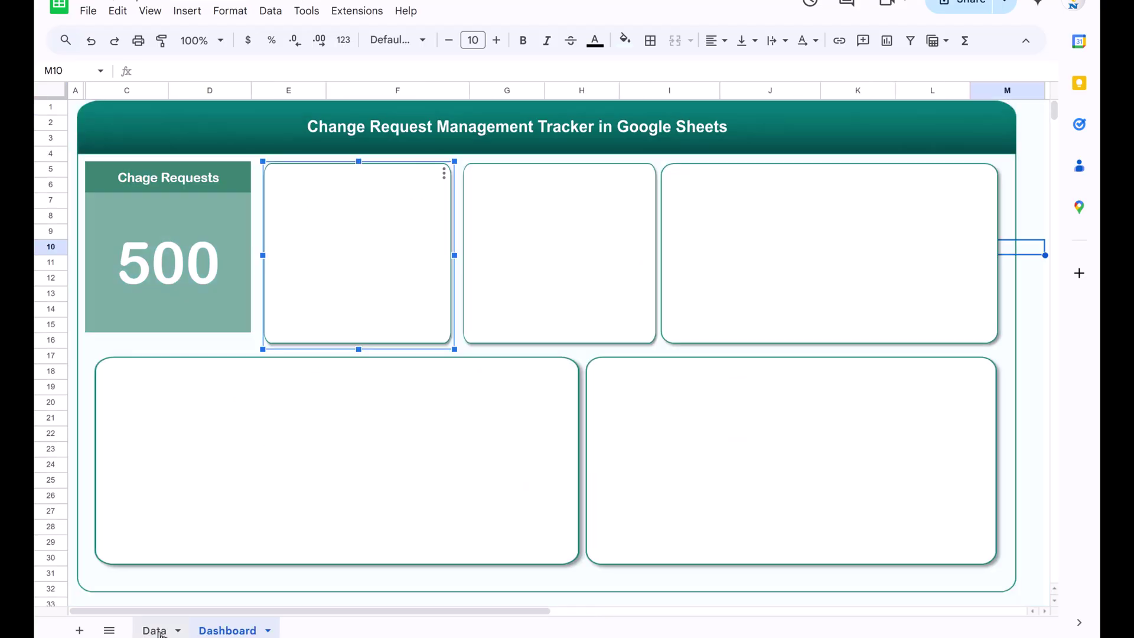
click(158, 631)
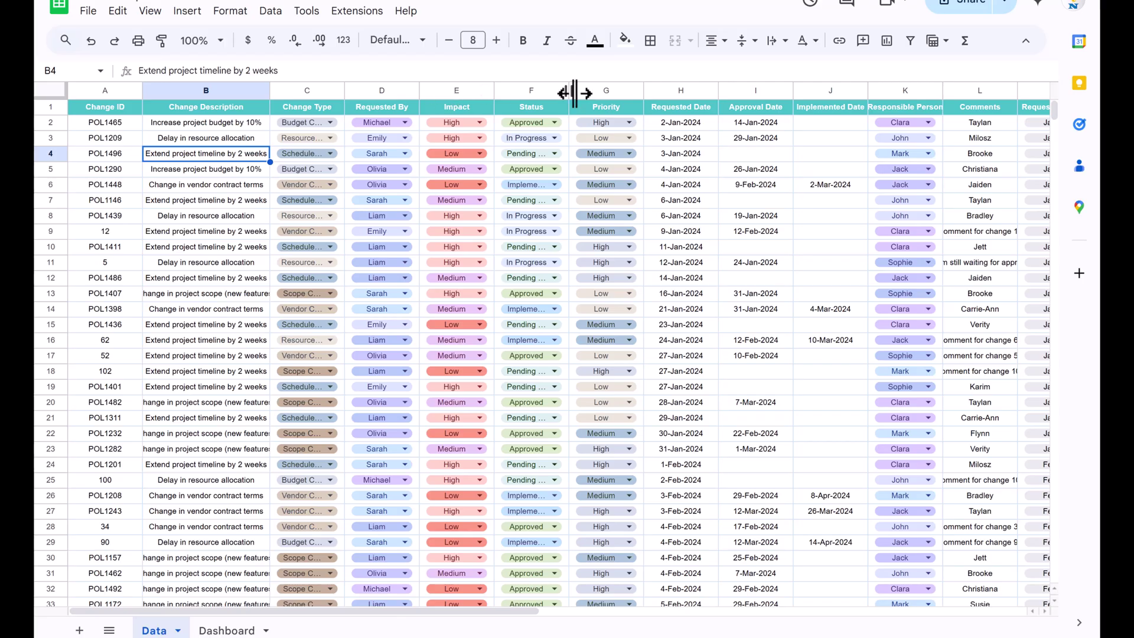
click(607, 91)
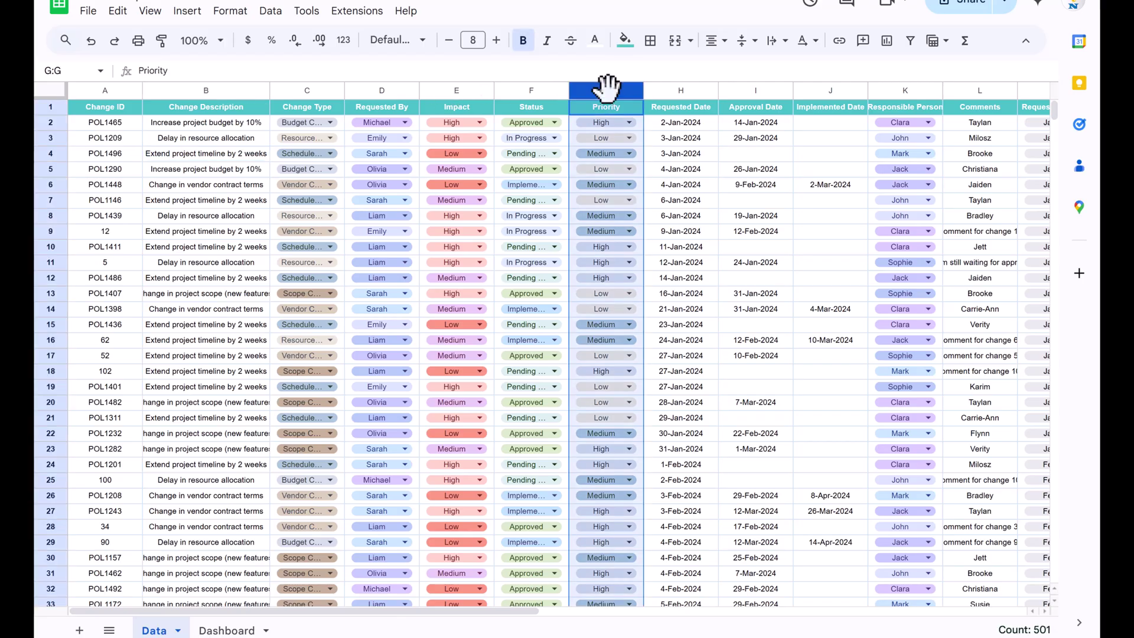
click(186, 11)
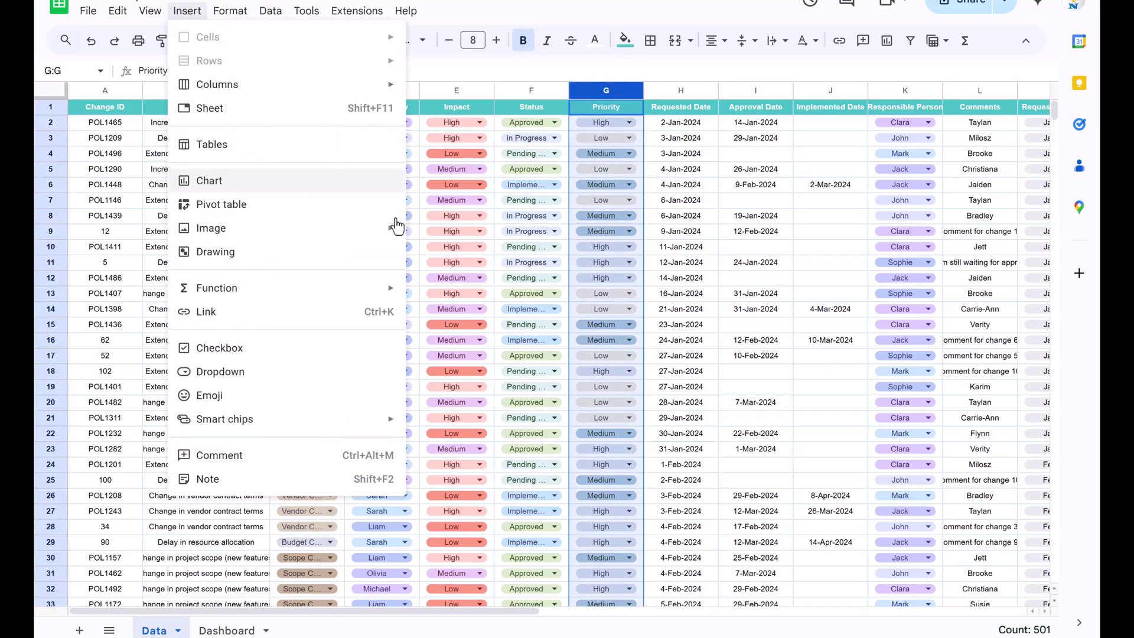
click(211, 181)
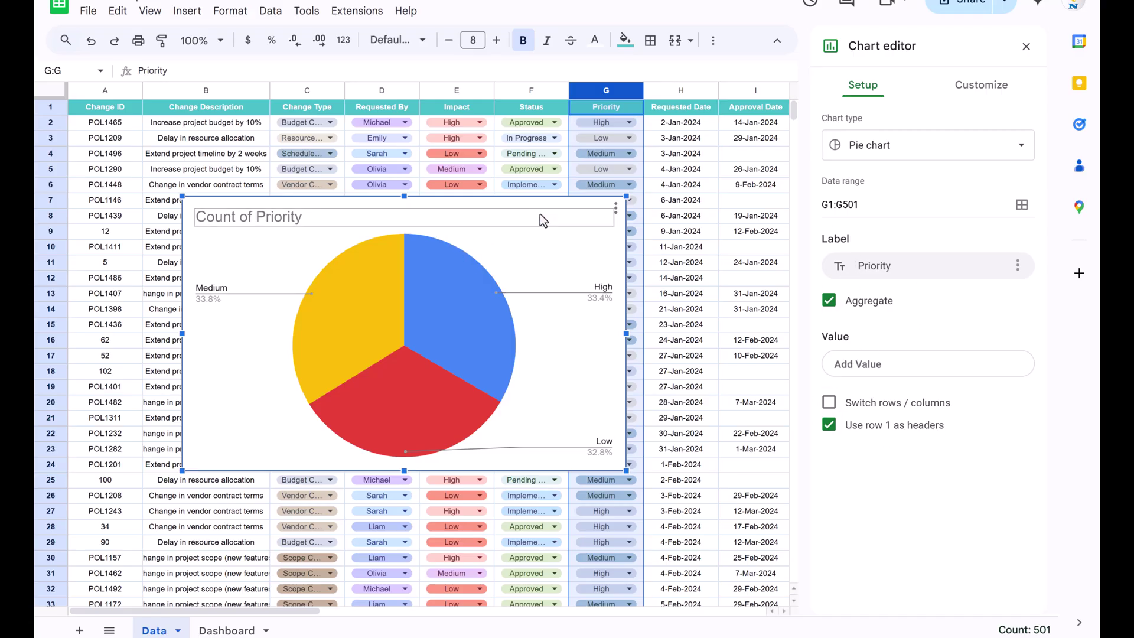
Change the pie chart's title to "Change Requests by Priority".
click(424, 215)
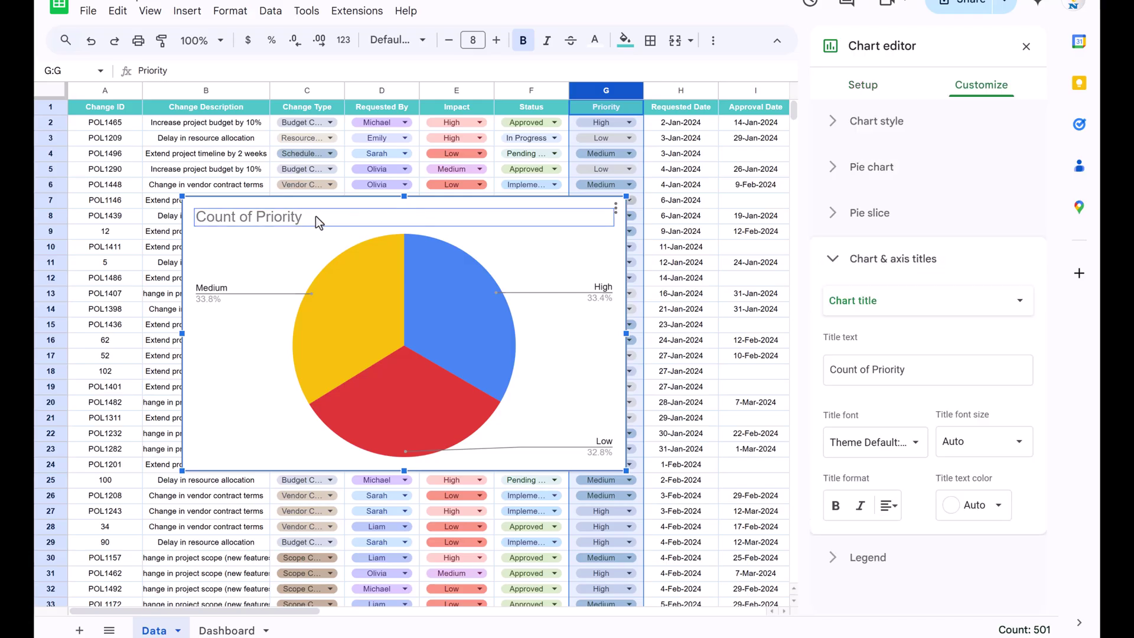
click(315, 217)
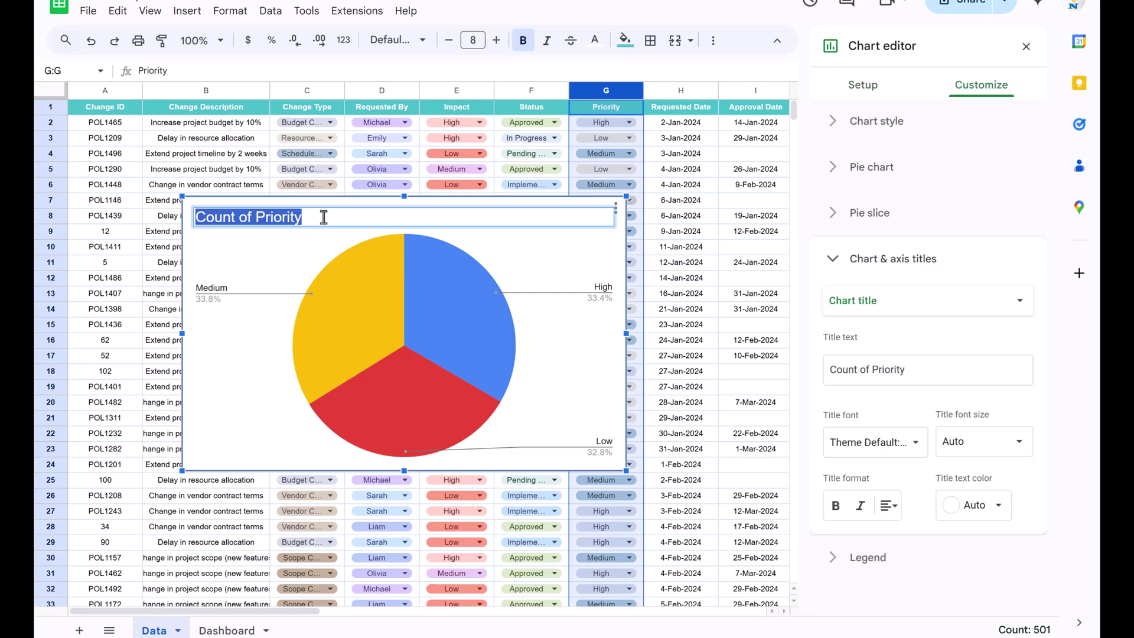
text(Change Requests by Priority)
key(Return)
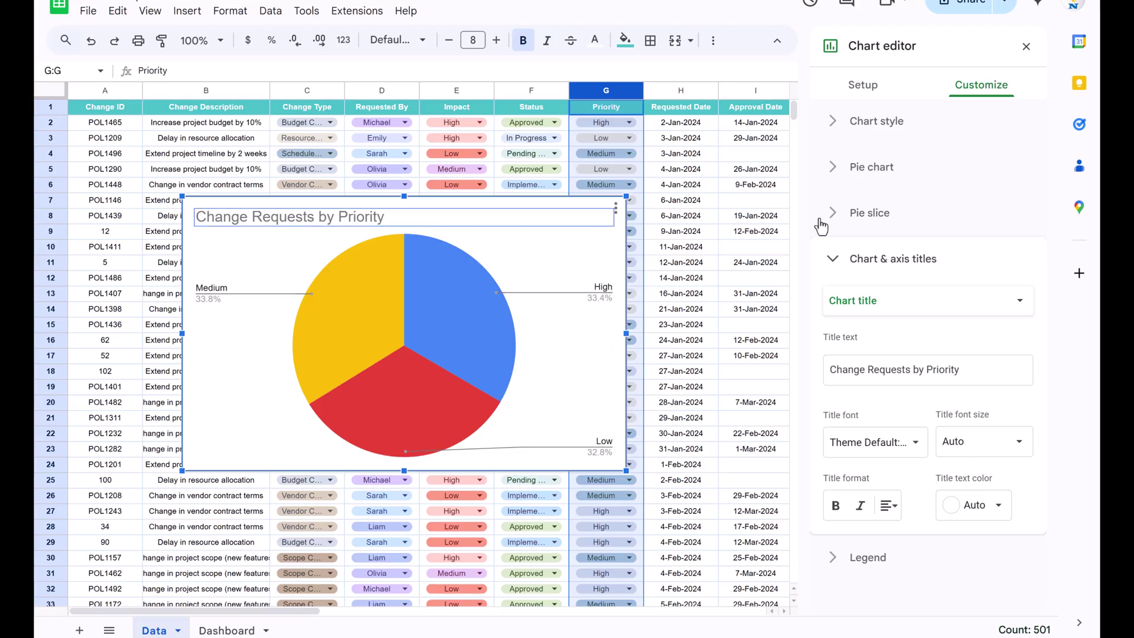
Centre the chart title and format it with black text at size 14.
click(889, 505)
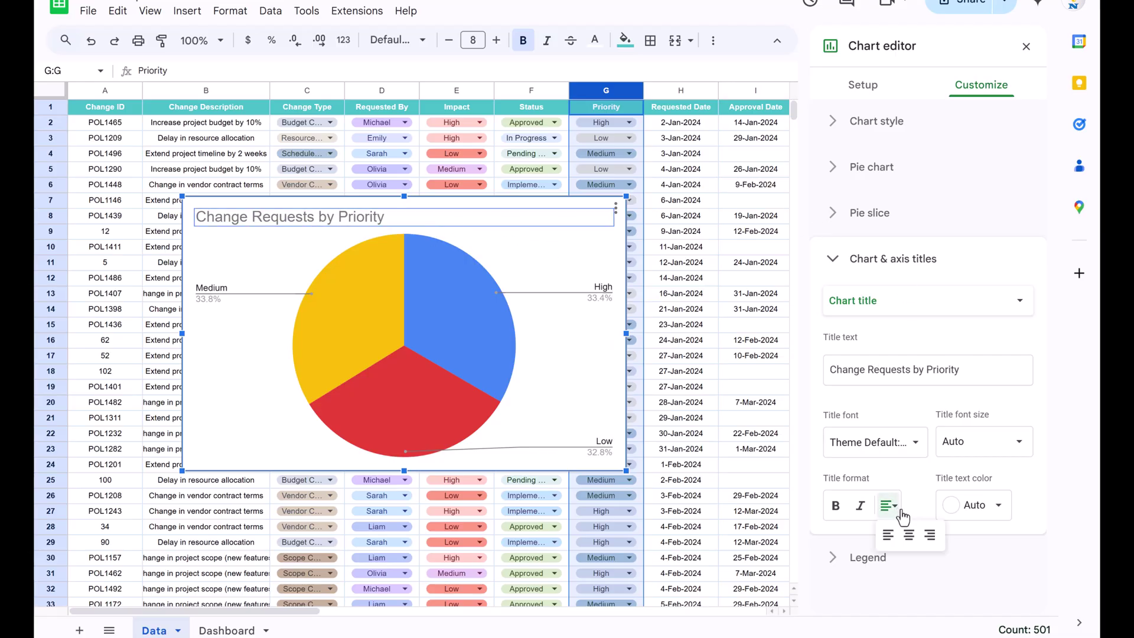
click(911, 540)
click(1005, 502)
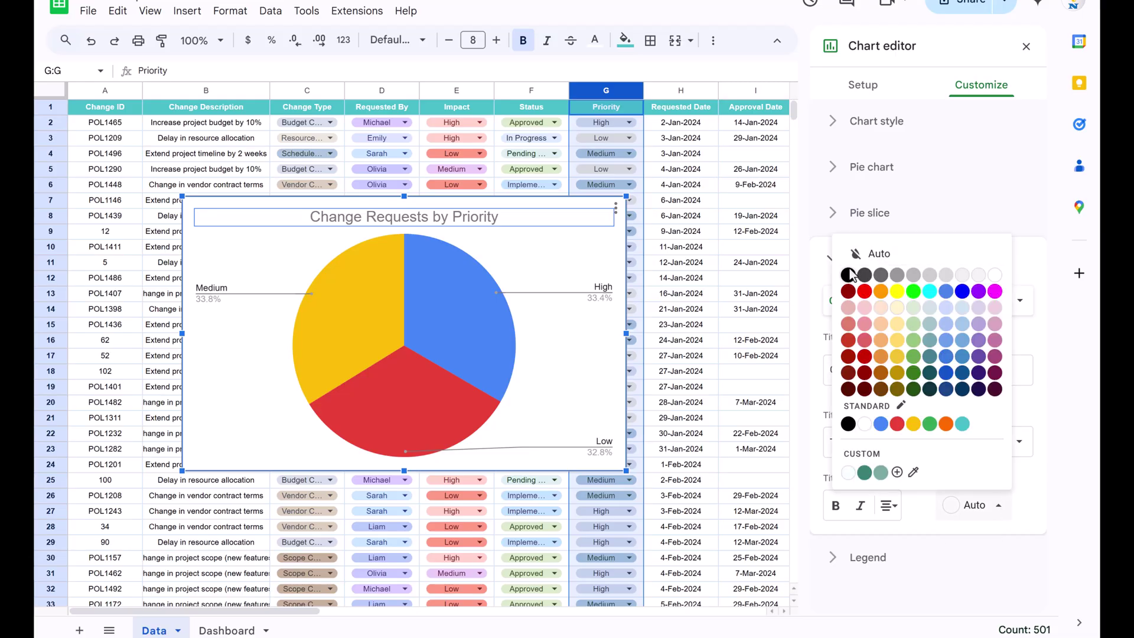
click(784, 273)
click(1025, 430)
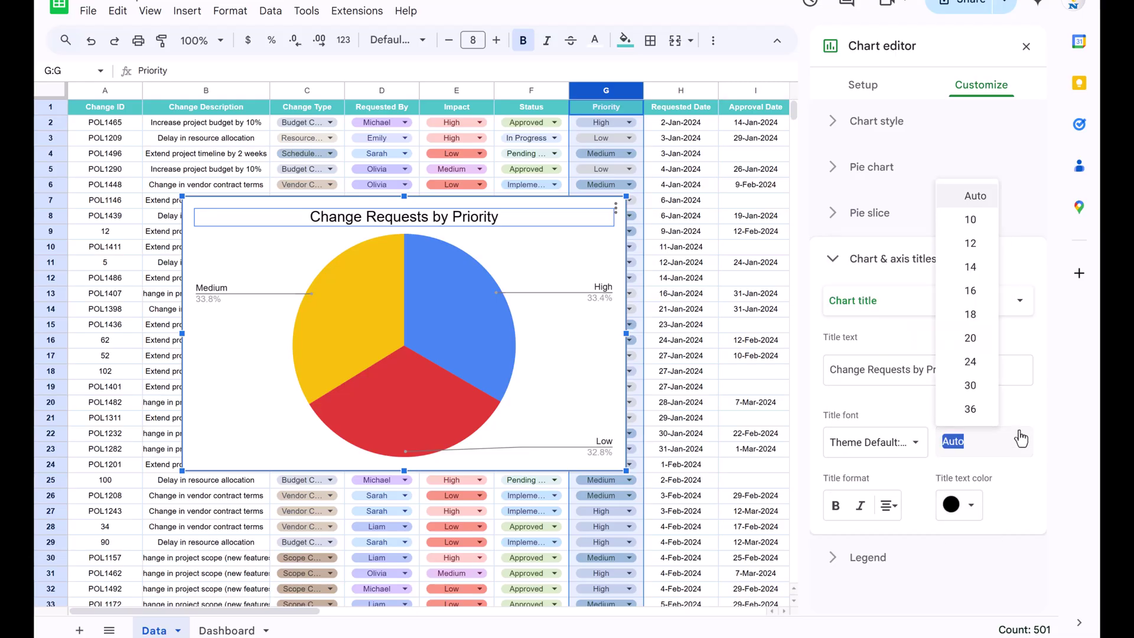
click(974, 264)
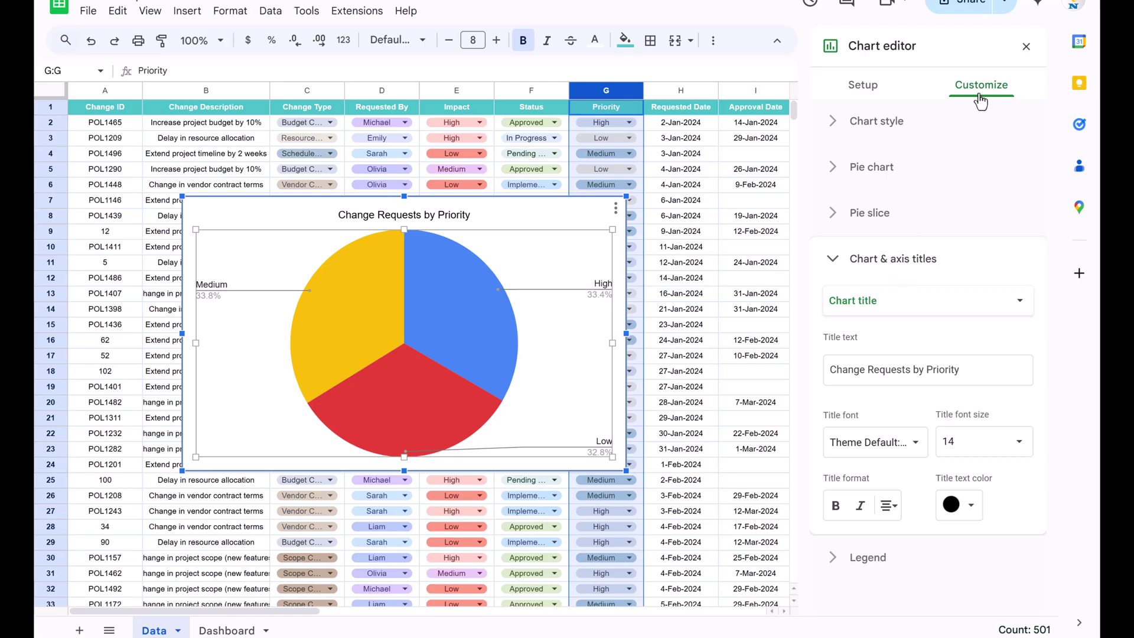
Place the pie chart's legend at the bottom of the chart.
click(903, 263)
click(891, 307)
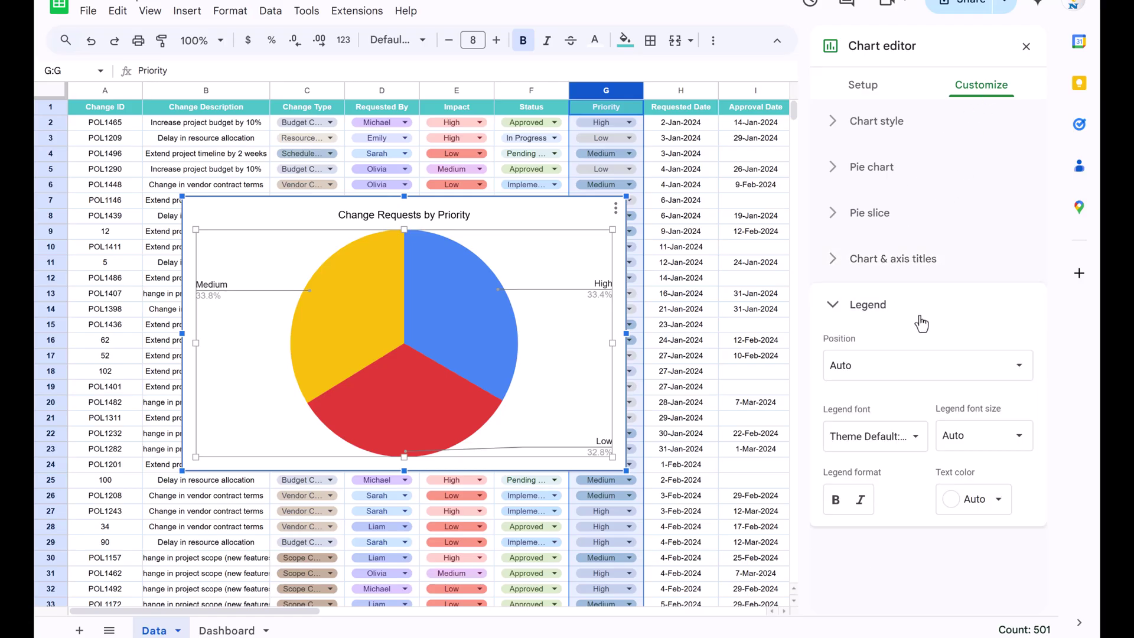
click(890, 366)
click(889, 244)
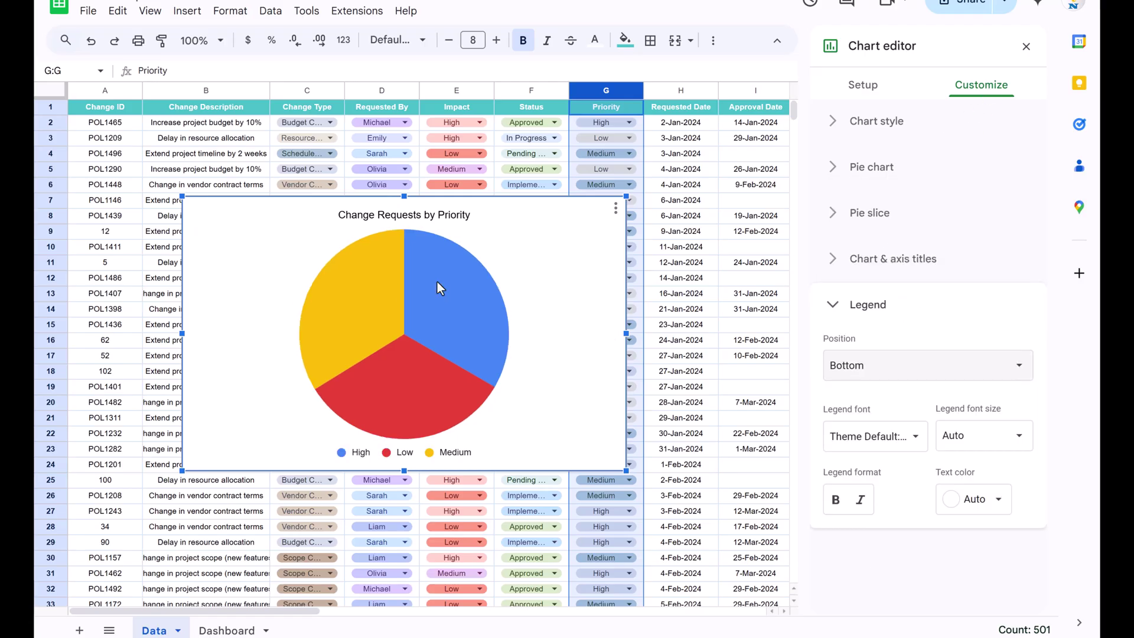
Recolour the High slice with the custom dark green.
click(455, 287)
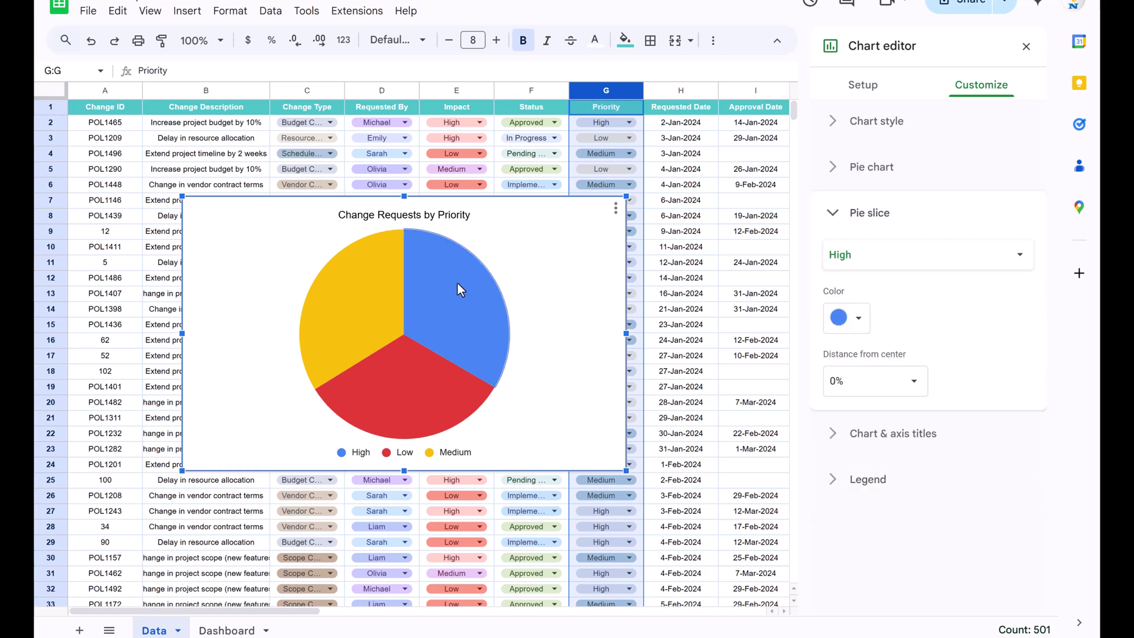
click(858, 319)
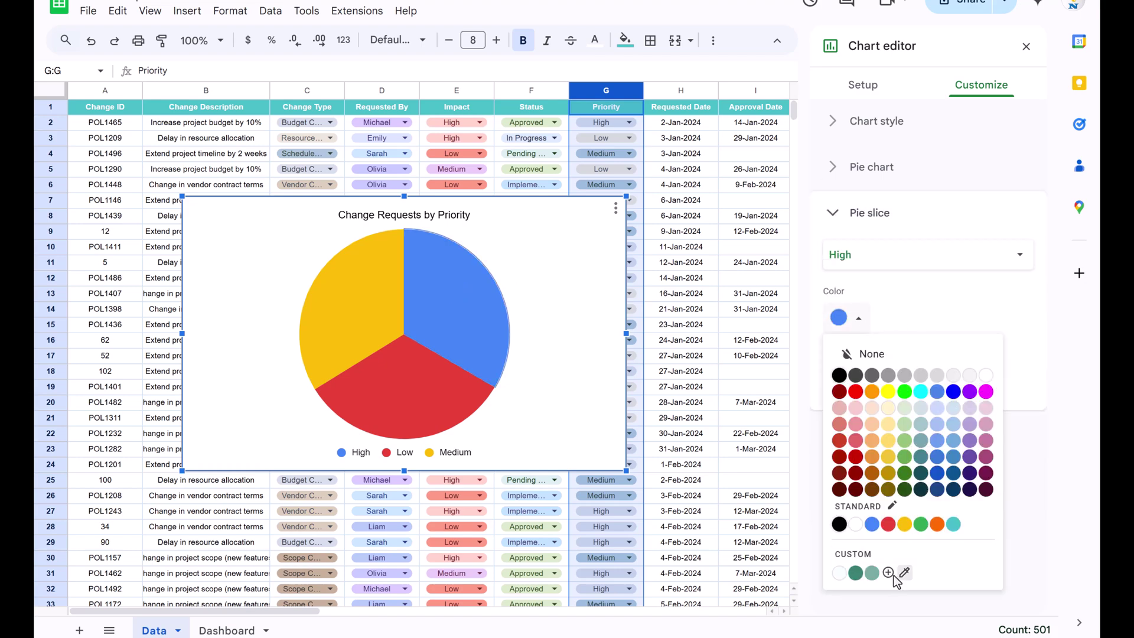
click(856, 574)
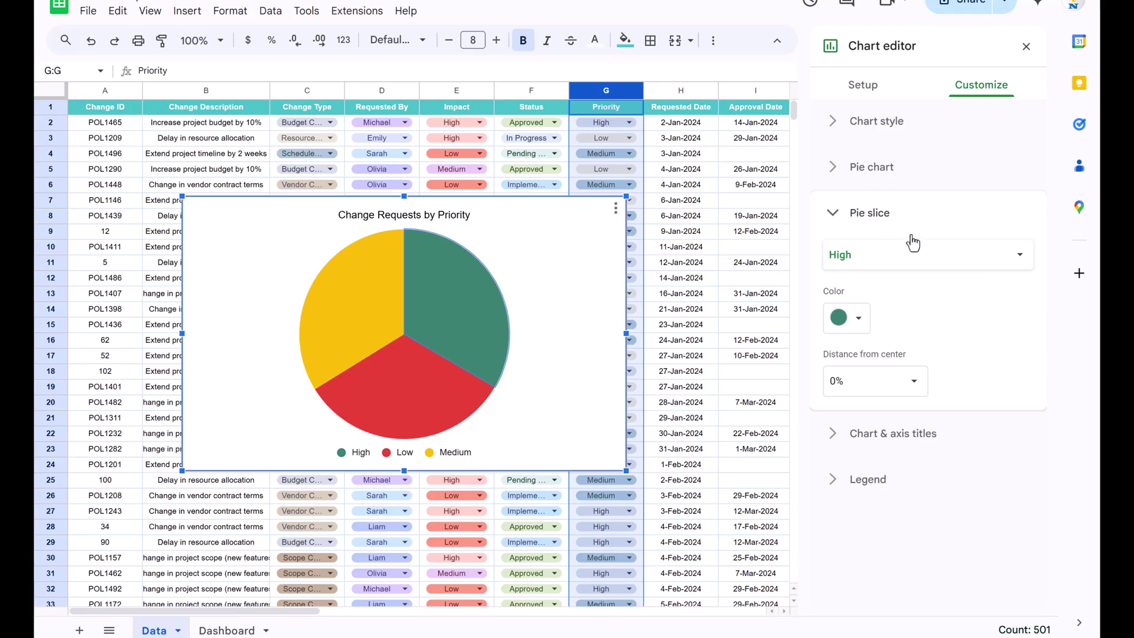
Label the pie chart's slices with their values.
click(878, 171)
click(886, 294)
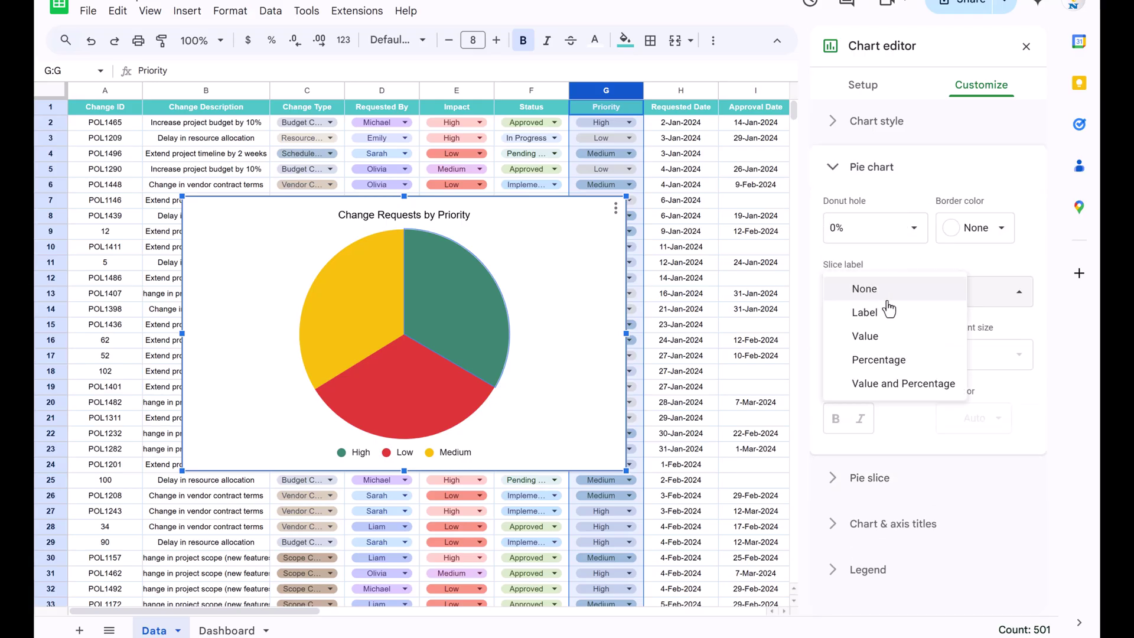
click(884, 336)
click(874, 169)
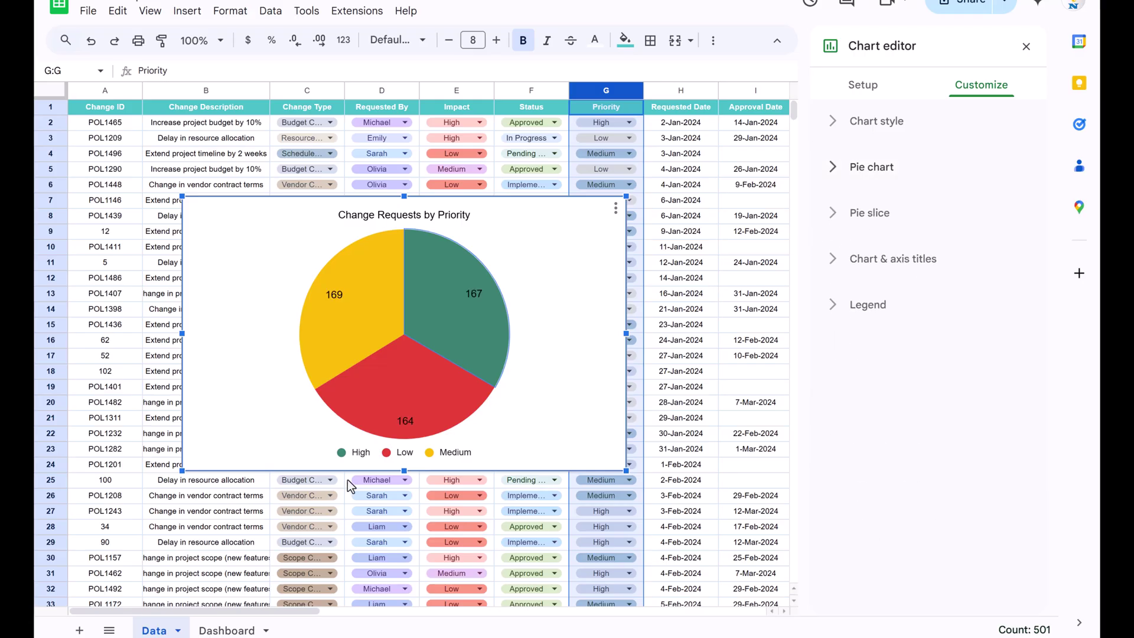
Recolour the Medium slice with the custom light green and the Low slice with the custom near-white.
click(384, 290)
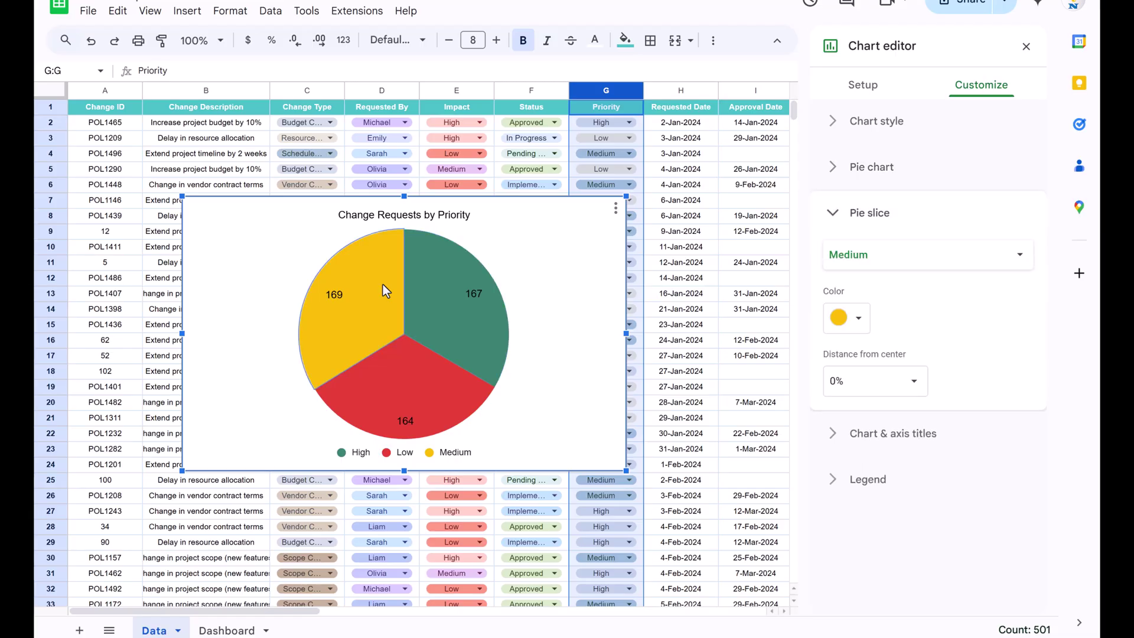
click(854, 321)
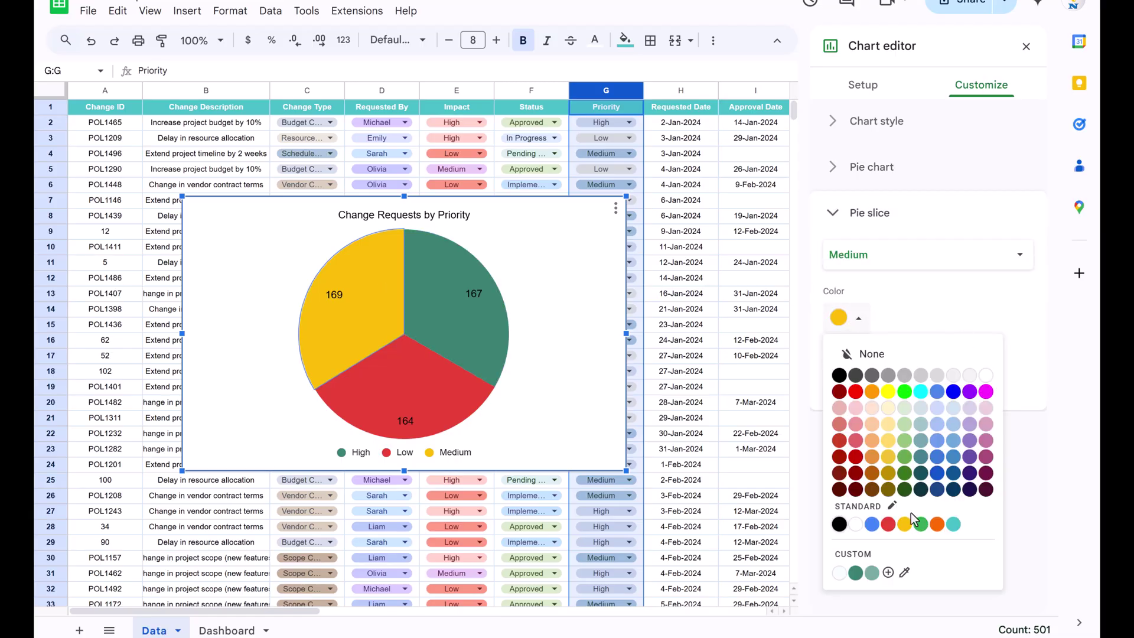
click(871, 572)
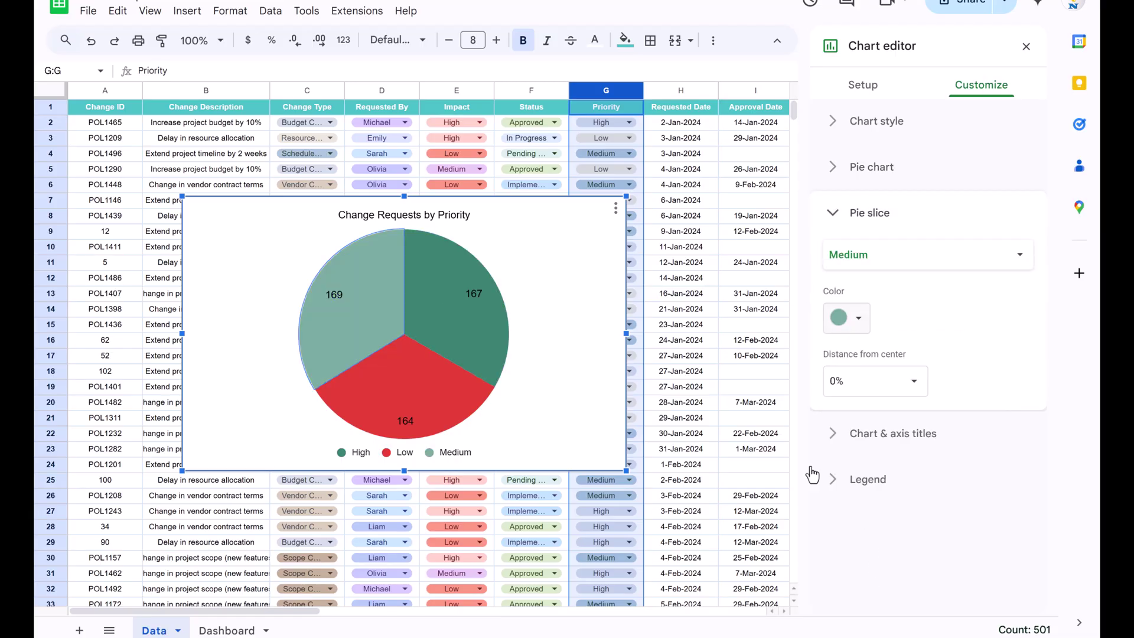
click(441, 392)
click(865, 319)
click(839, 571)
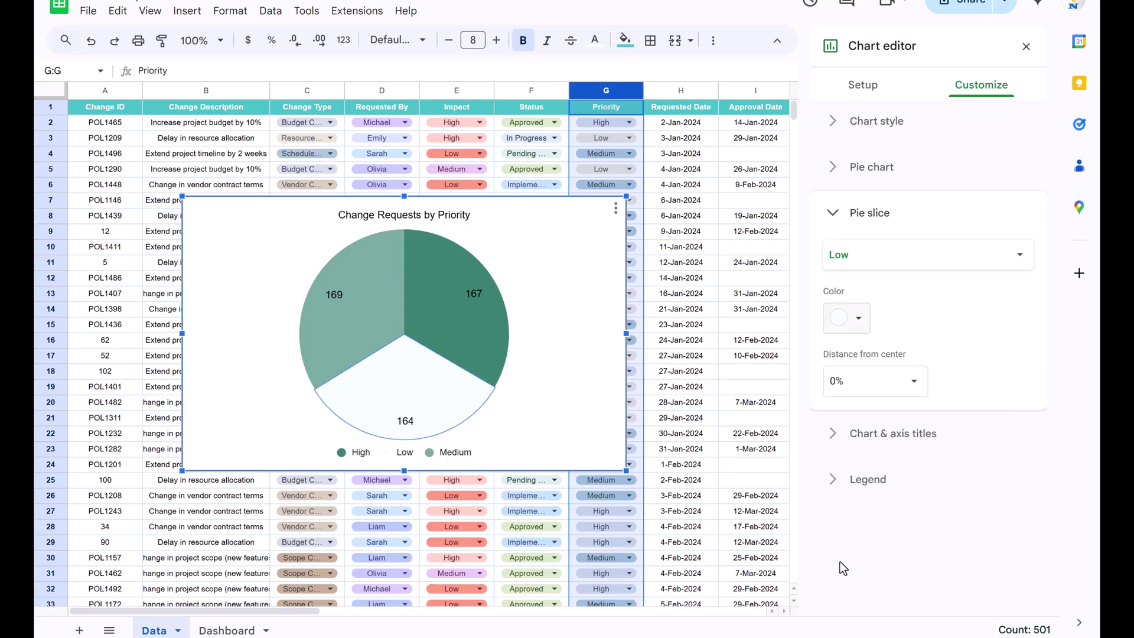
Make the pie chart 3D and shrink it to about half its width and height.
click(886, 123)
click(831, 328)
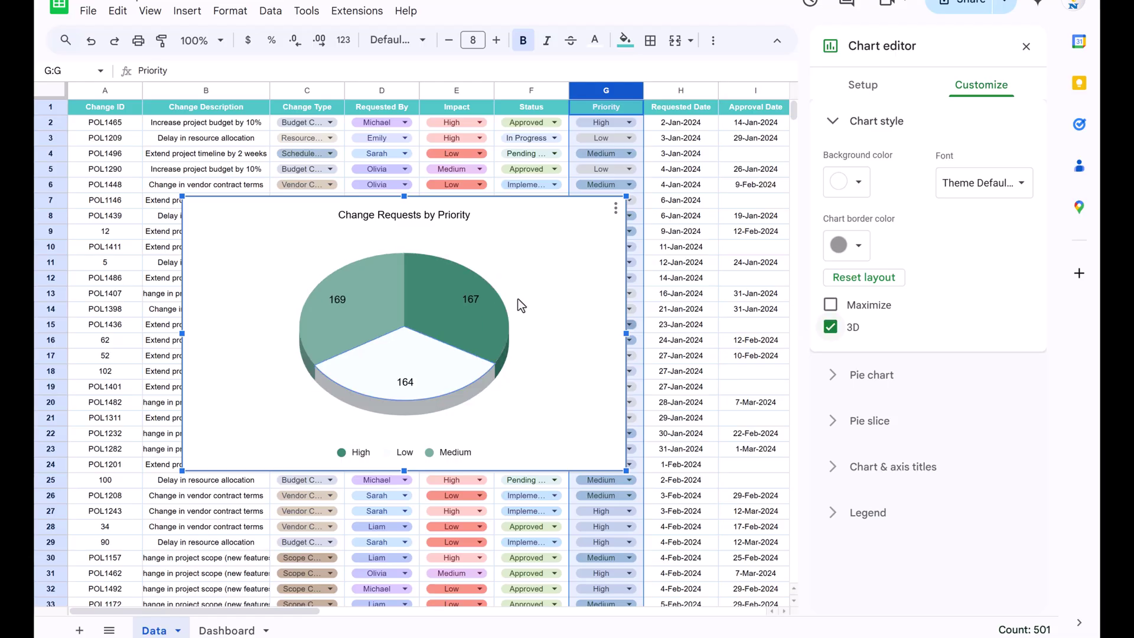
drag(626, 470, 392, 331)
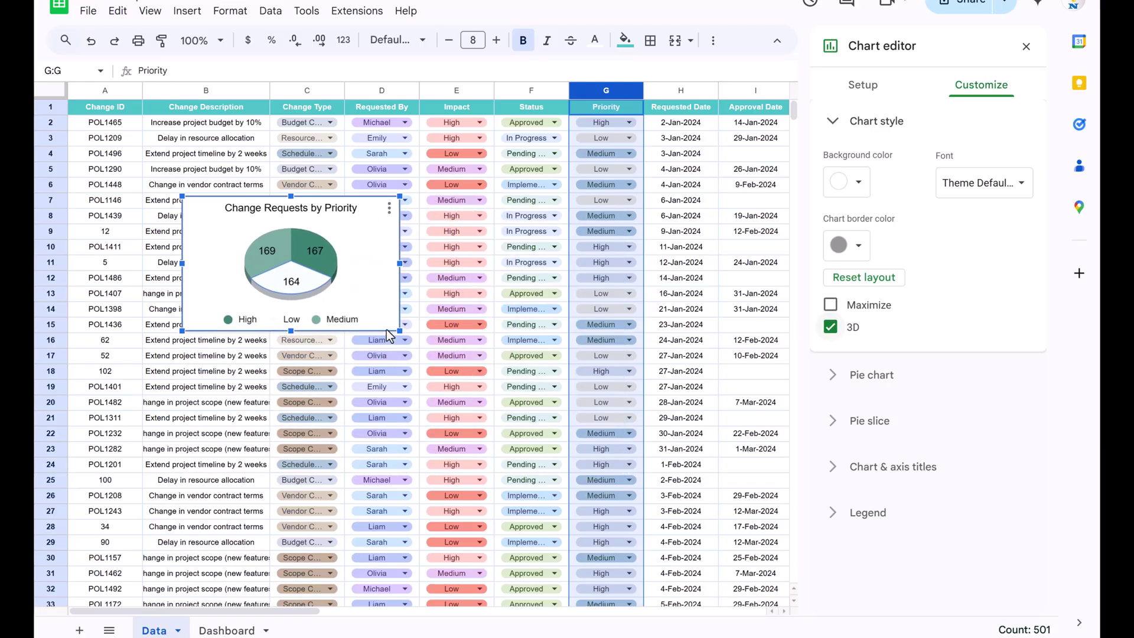
Copy the priority chart to the Dashboard sheet and fit it inside the first empty card beside the change request count.
click(389, 208)
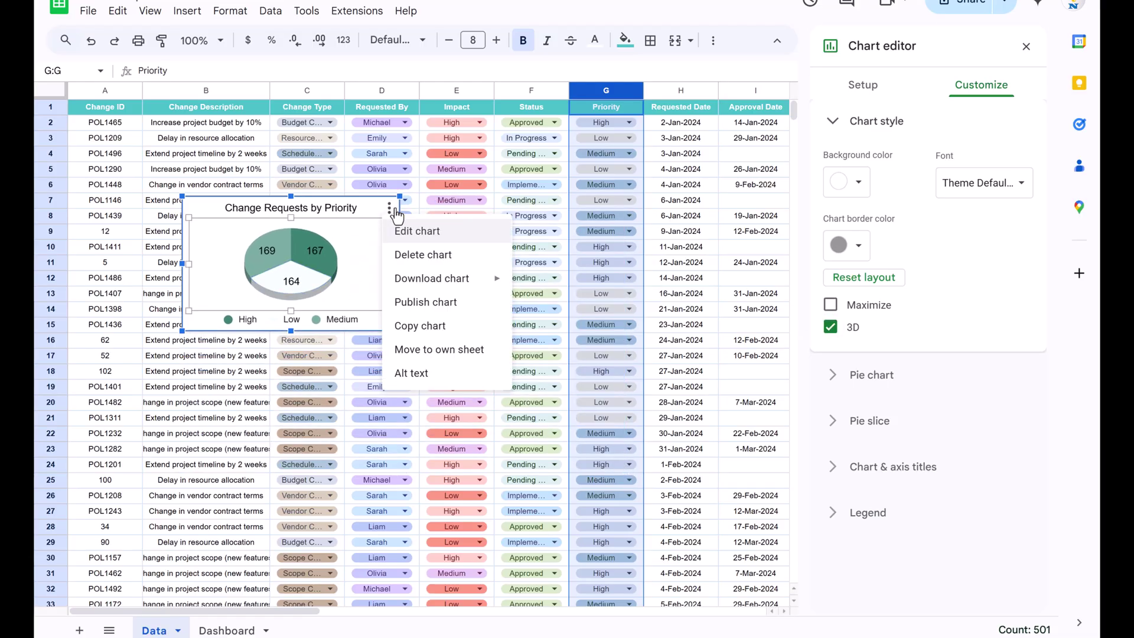
click(419, 326)
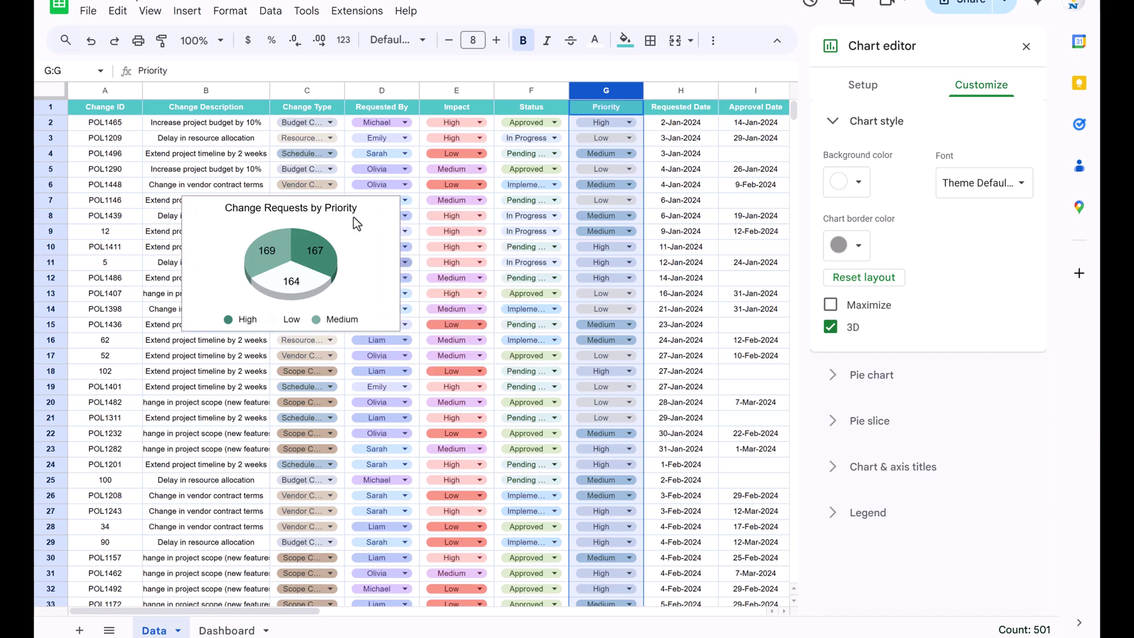
click(223, 631)
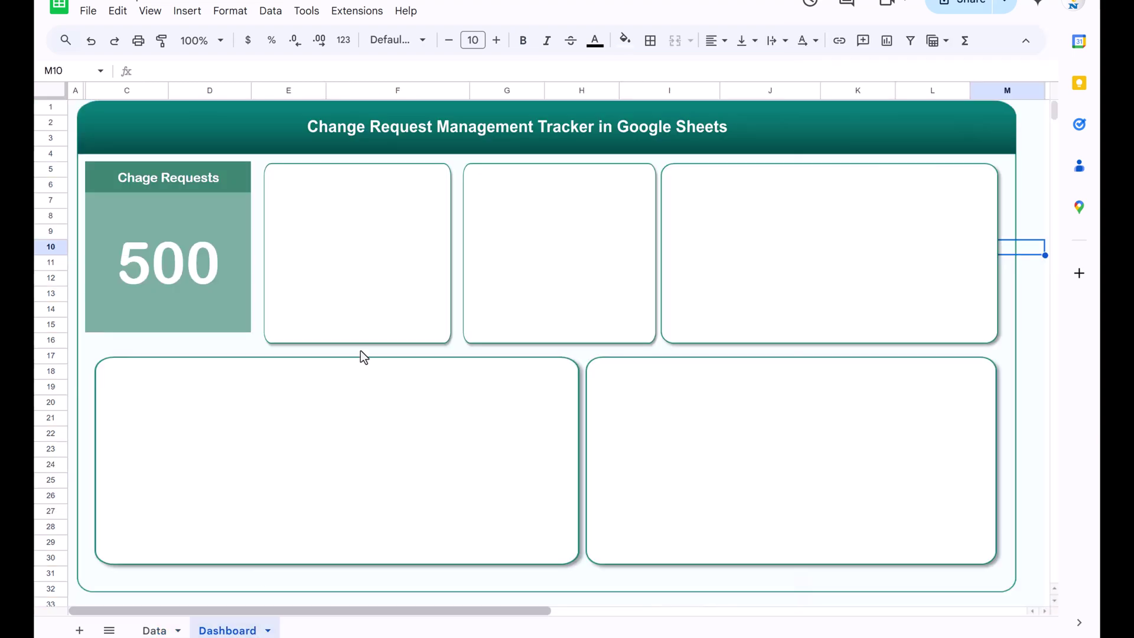
click(389, 254)
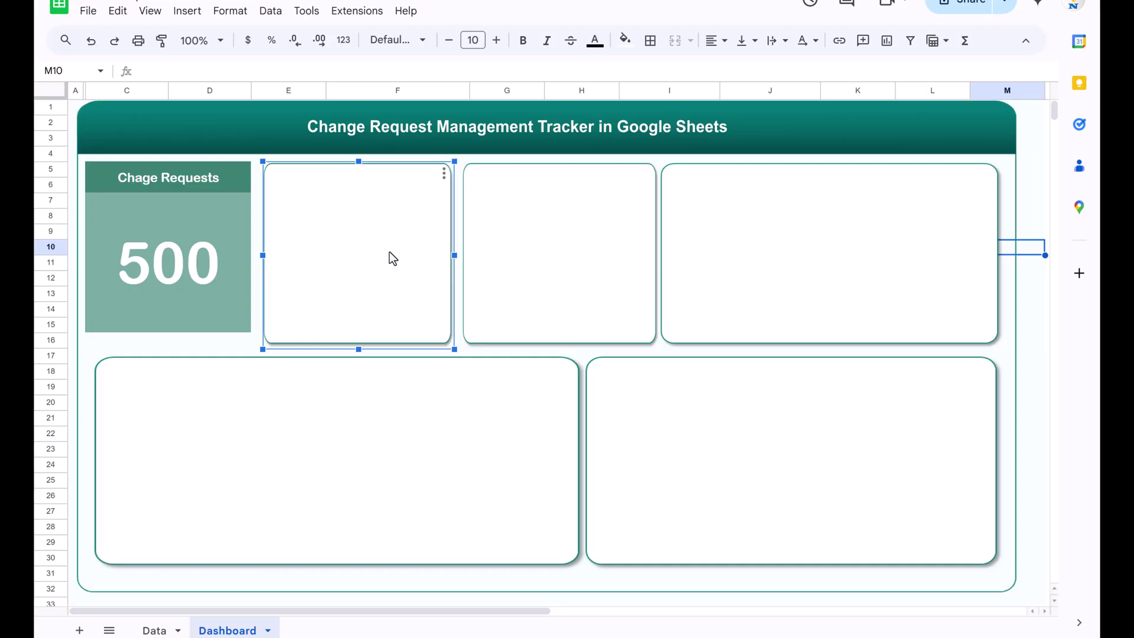
click(495, 265)
drag(1037, 294, 280, 210)
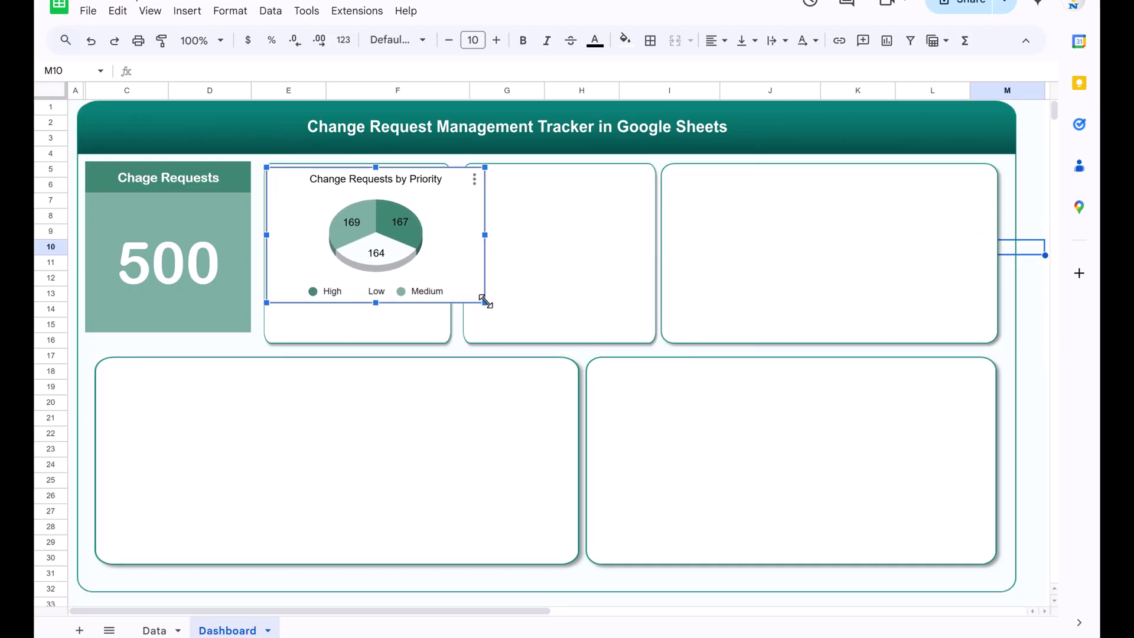
drag(486, 305, 444, 341)
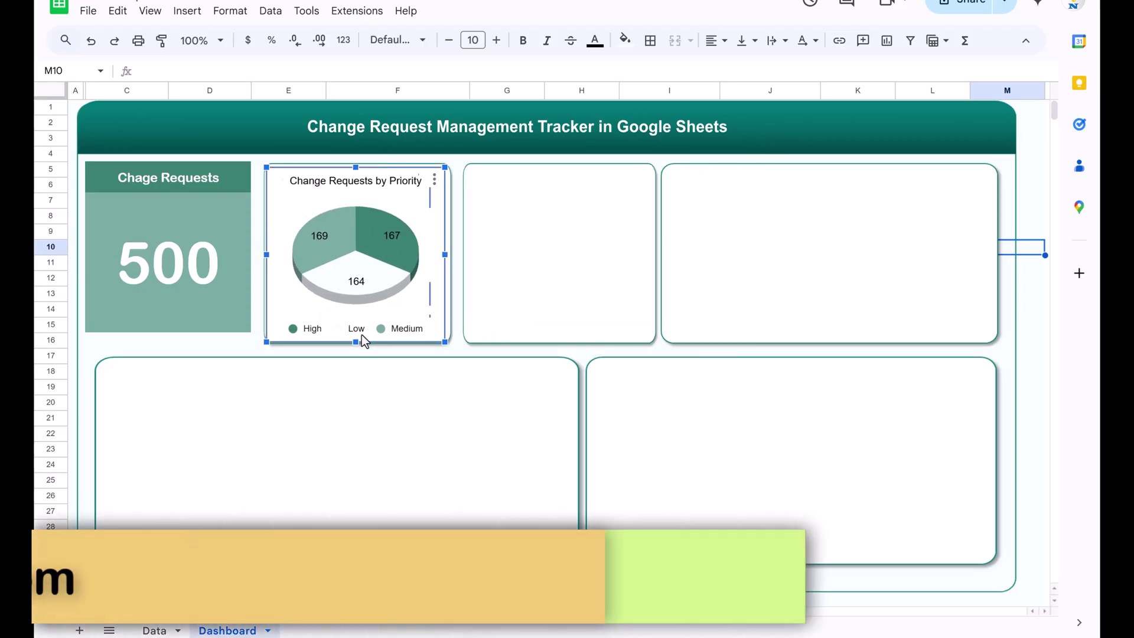
Set the Dashboard priority chart's background colour and border colour to None.
double_click(435, 205)
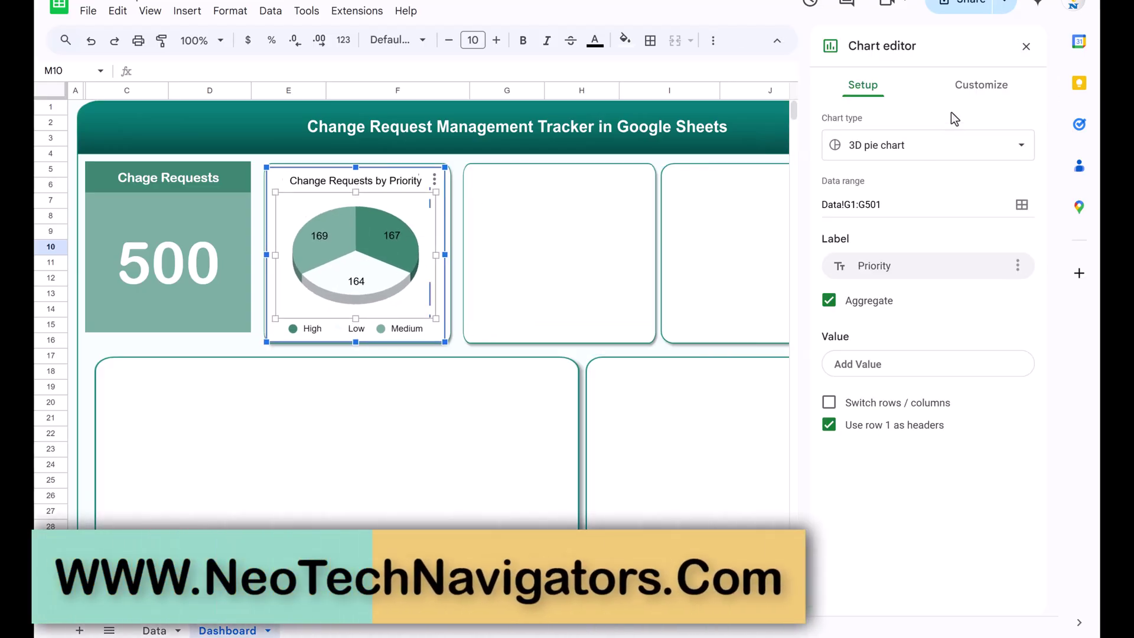
click(978, 88)
click(889, 125)
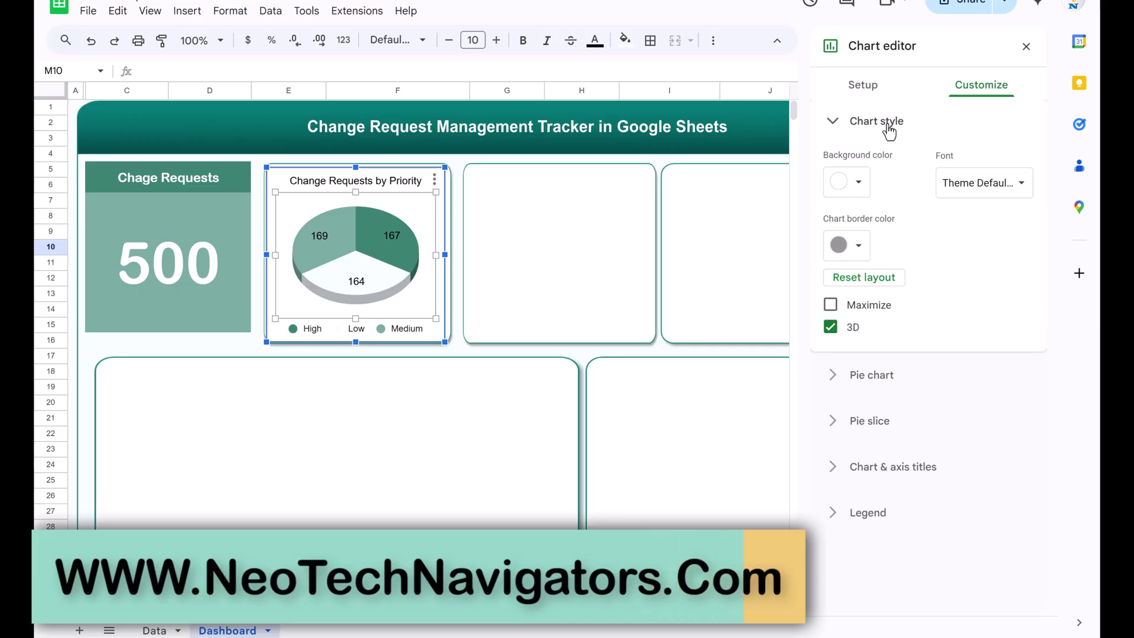
click(859, 183)
click(873, 221)
click(857, 245)
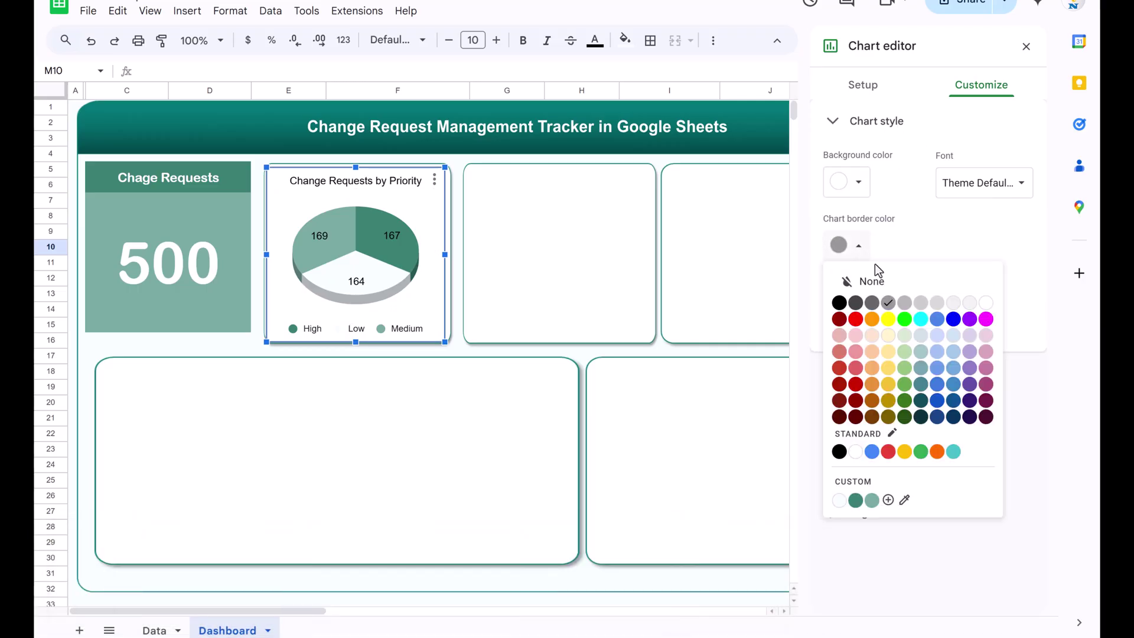
click(873, 280)
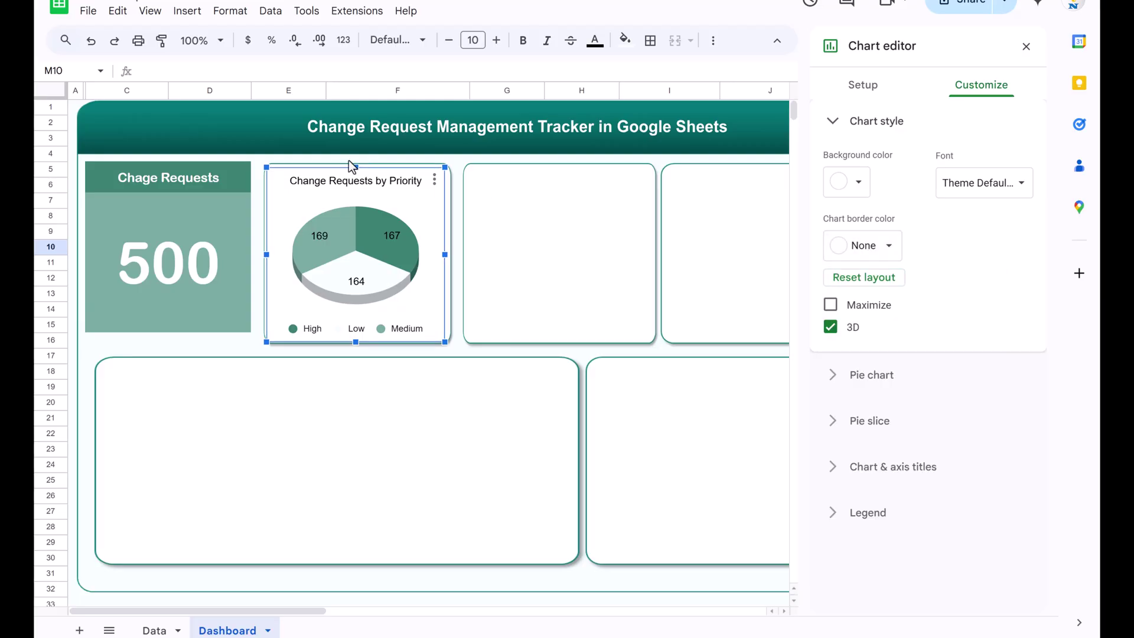
Make the priority chart's title bold and nudge the chart slightly up and right within its card.
click(407, 183)
scroll(916, 476, down, 1)
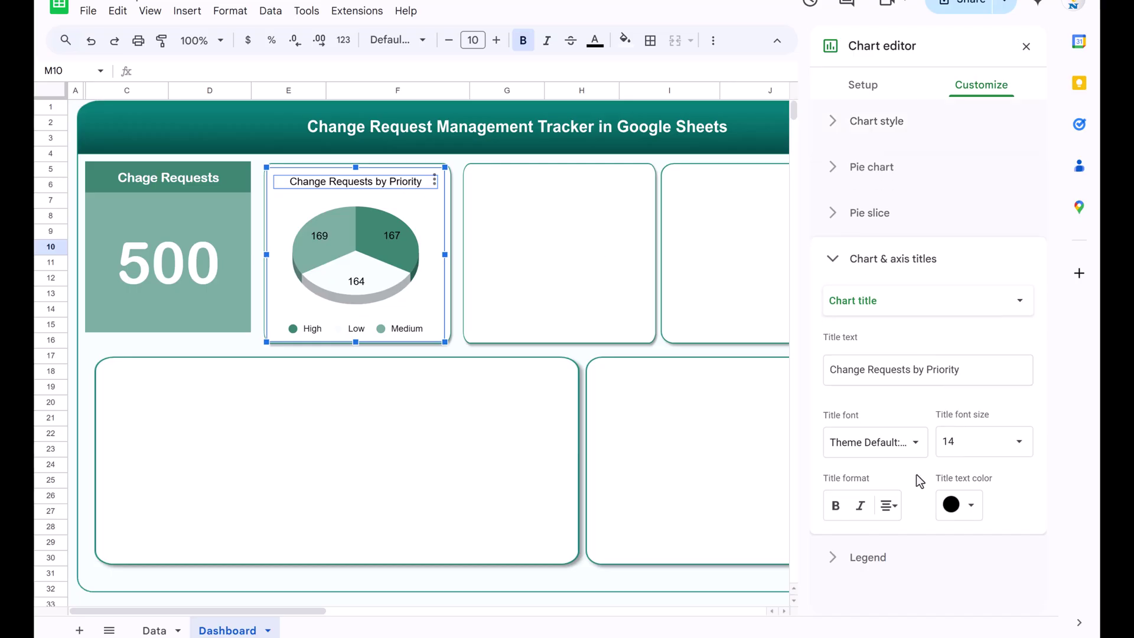
click(445, 317)
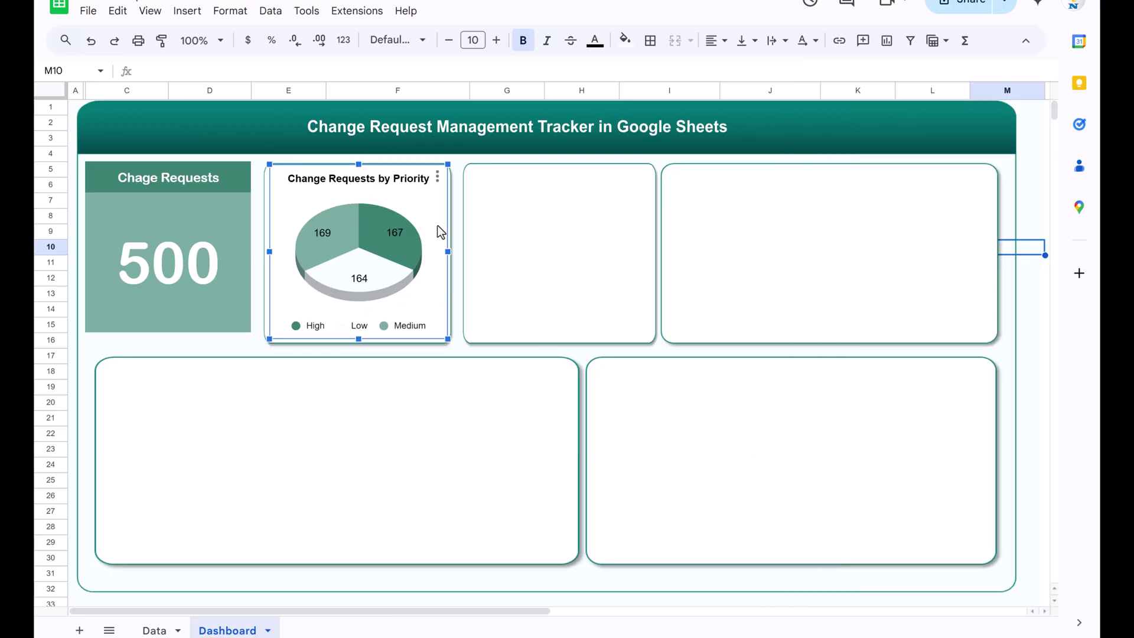
Place a copy of the priority chart inside the empty card beside the original.
click(515, 212)
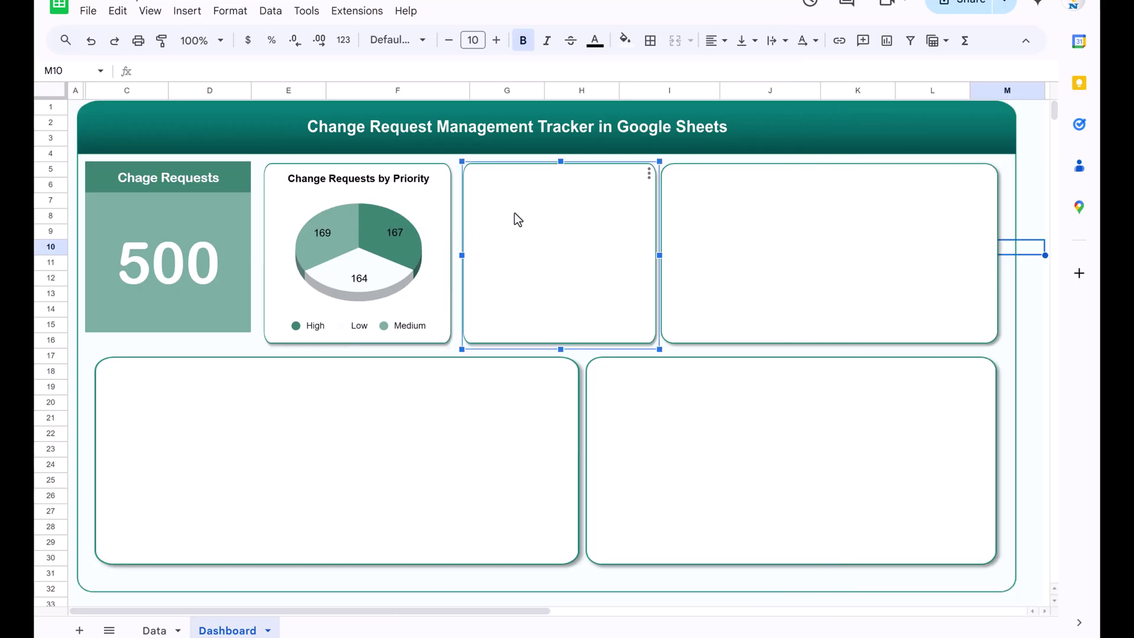
key(ctrl+v)
drag(1029, 282, 509, 207)
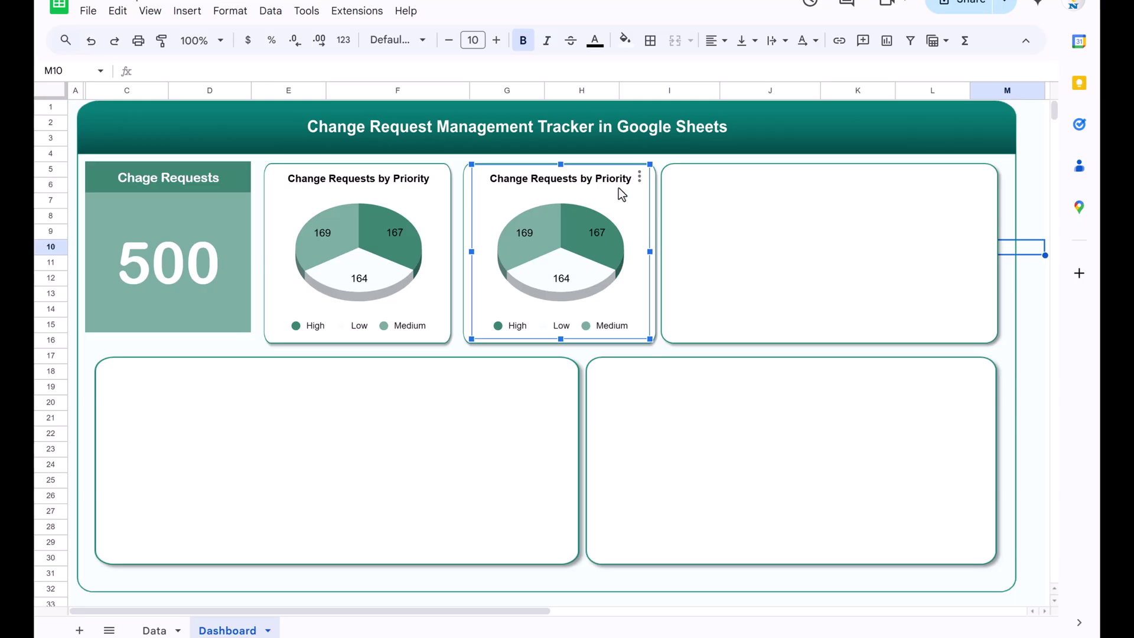
Change the copied pie chart's data range to the Impact column of the Data sheet, Data!E1:E1000.
double_click(619, 189)
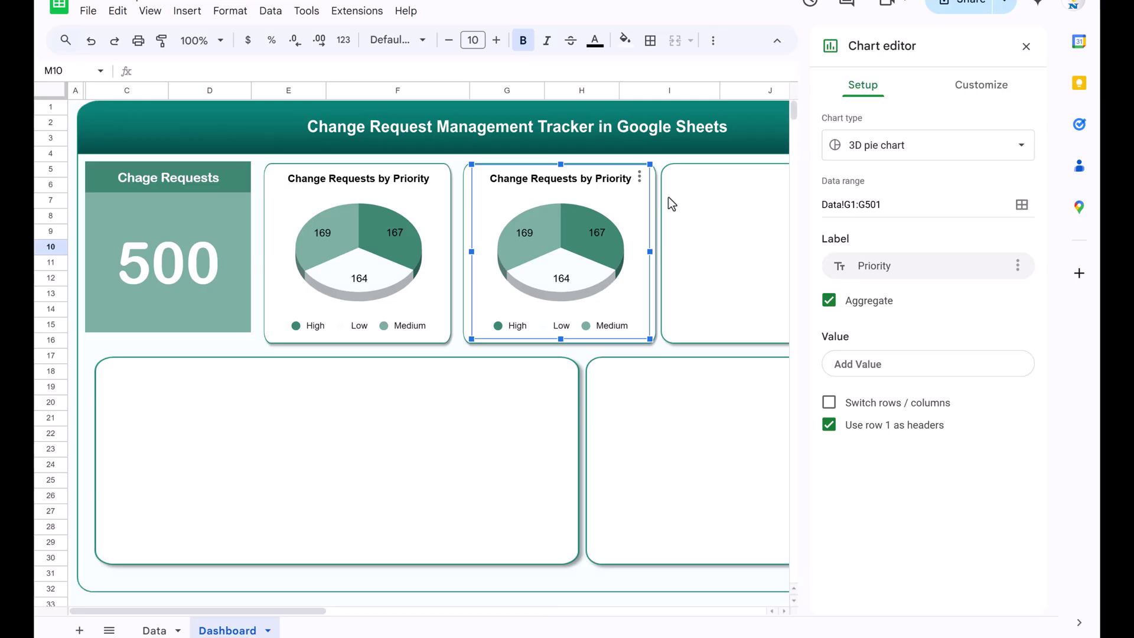
click(1022, 204)
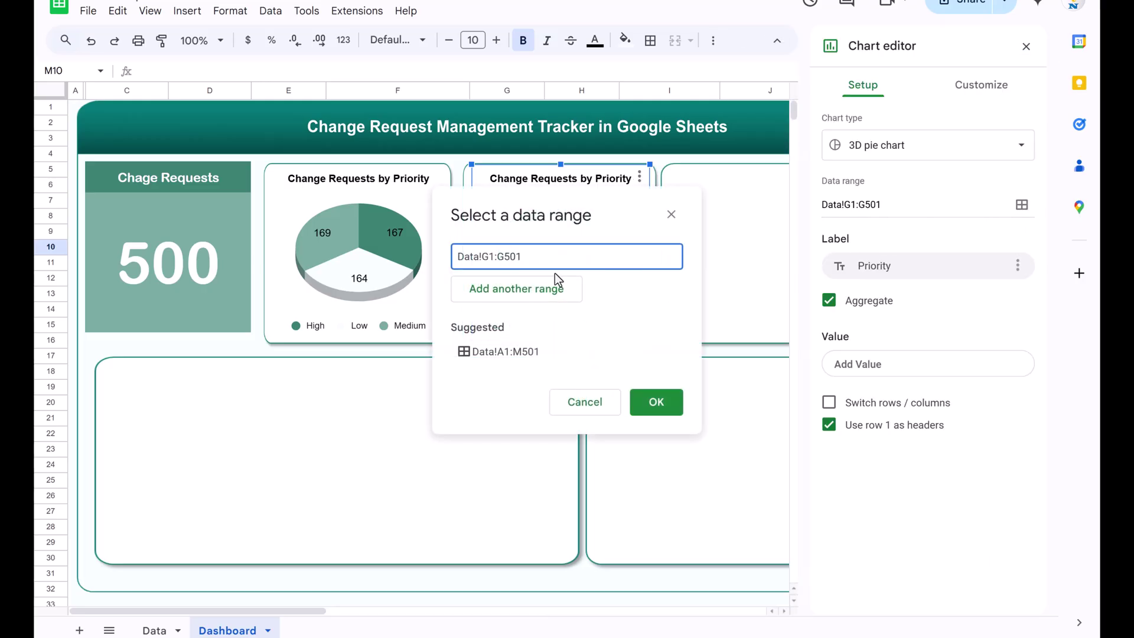
key(BackSpace)
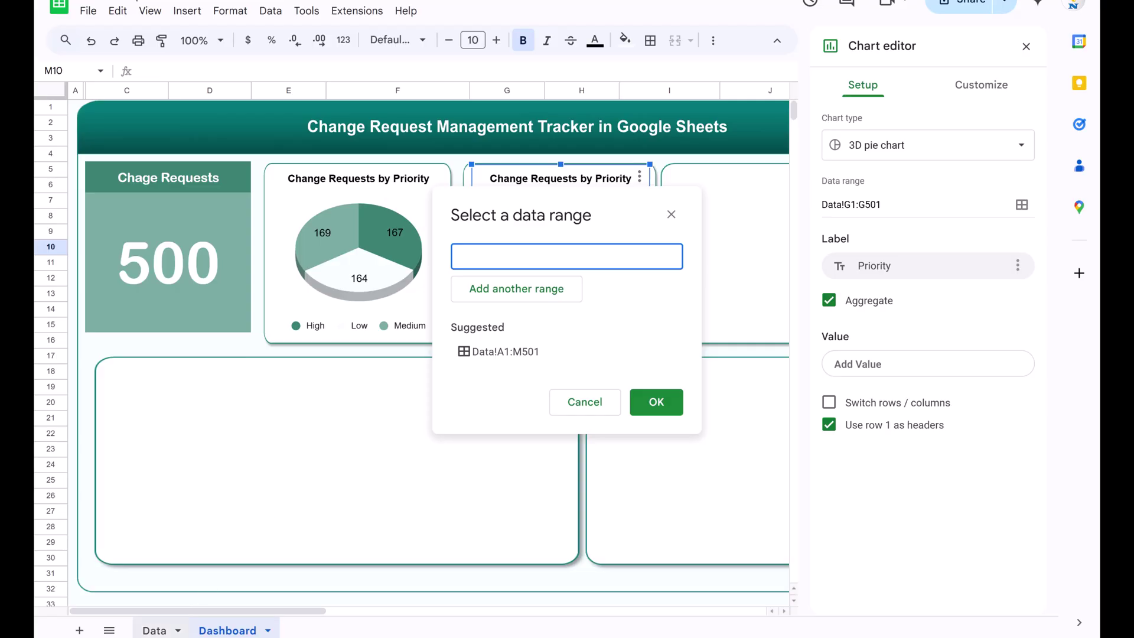
click(154, 630)
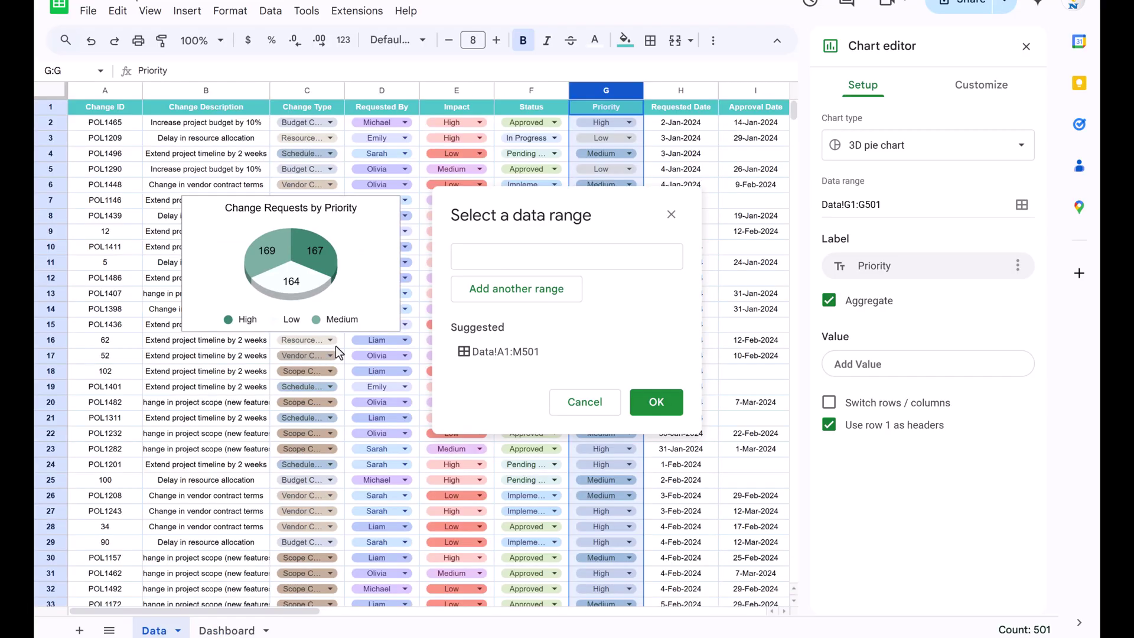
click(460, 90)
click(655, 402)
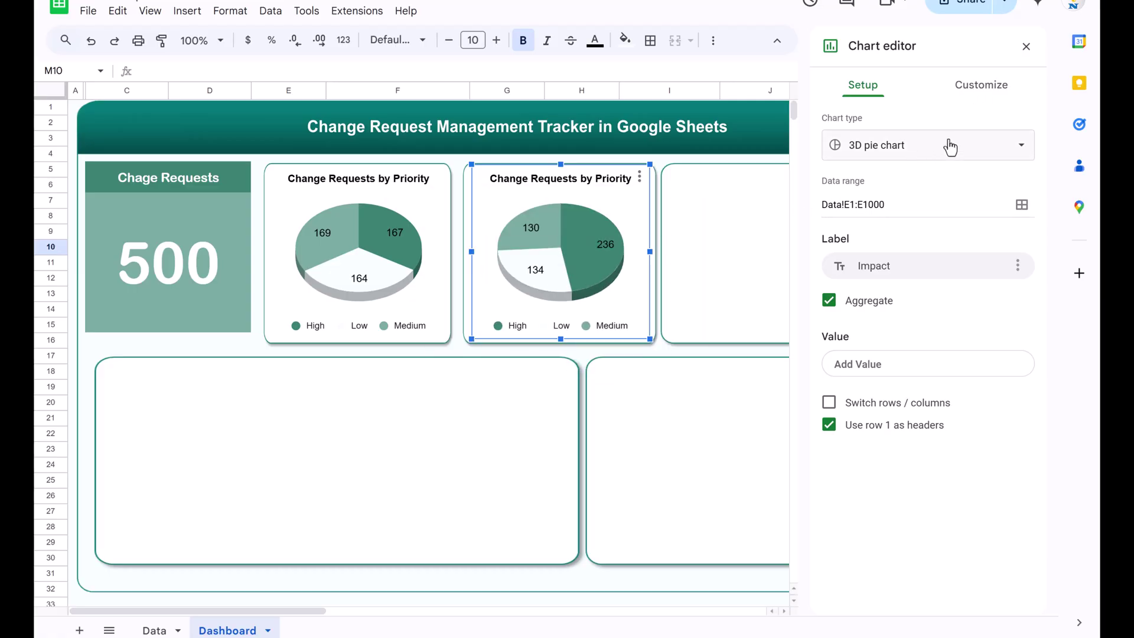
Give the impact pie chart a 50% donut hole.
click(983, 89)
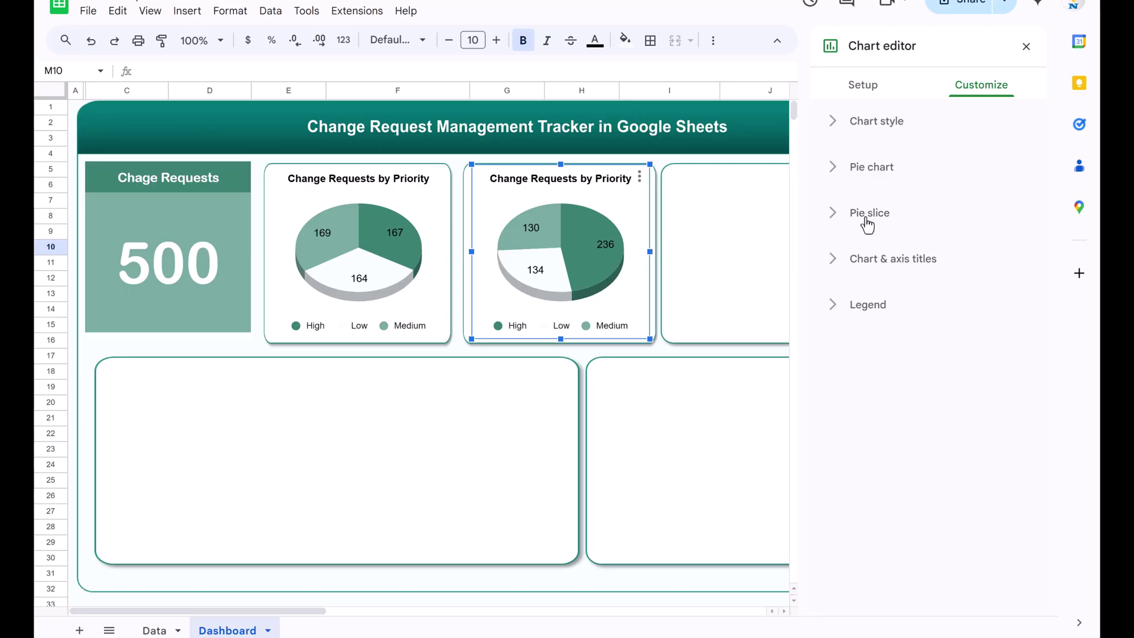
click(872, 168)
click(888, 228)
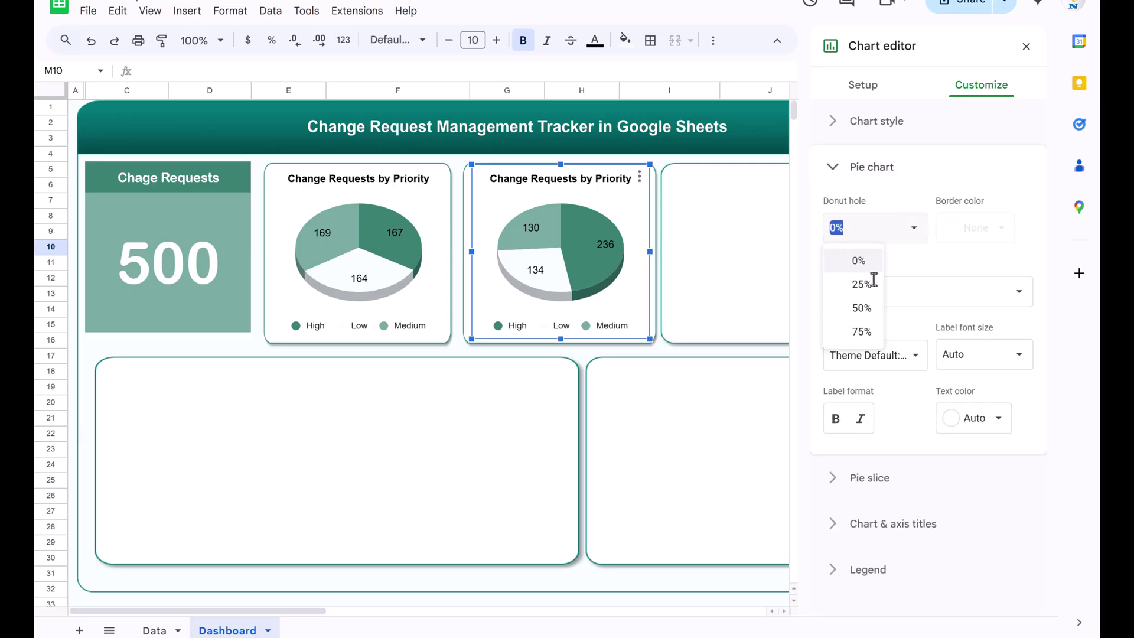
click(862, 309)
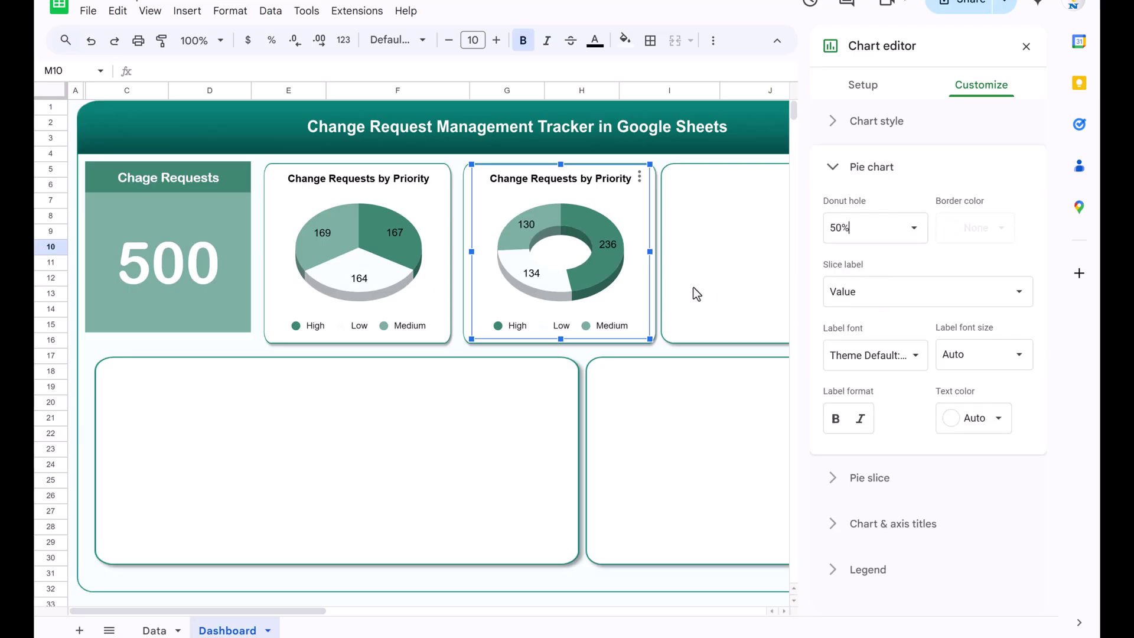
key(Escape)
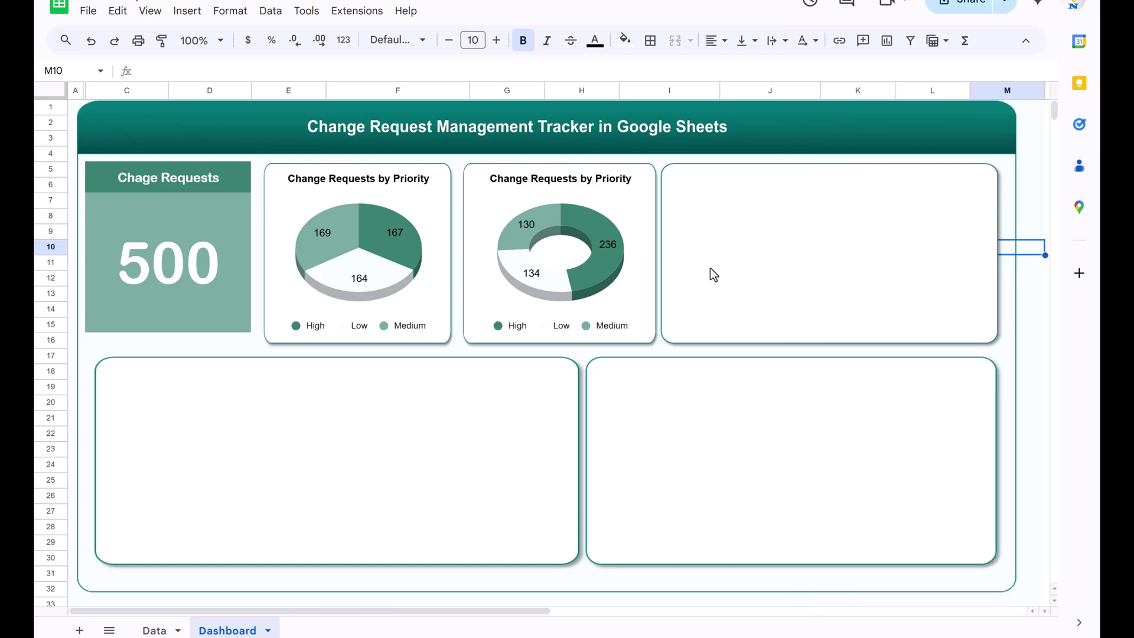
Retitle the donut chart as "Change Requests by Impact".
double_click(612, 179)
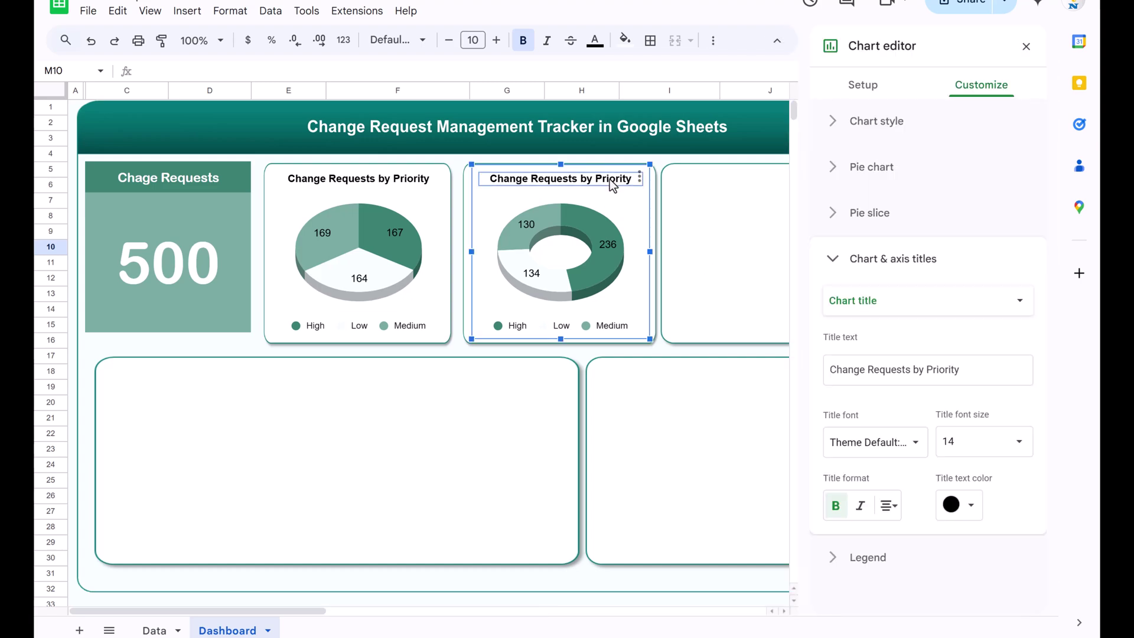
double_click(622, 179)
text(Impact)
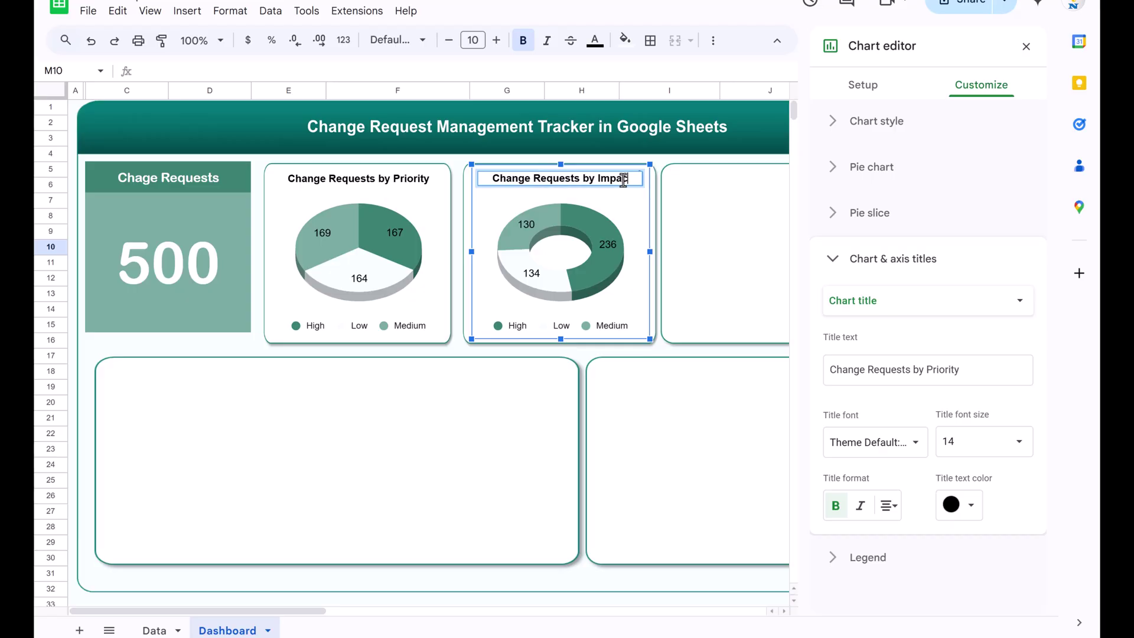
key(Escape)
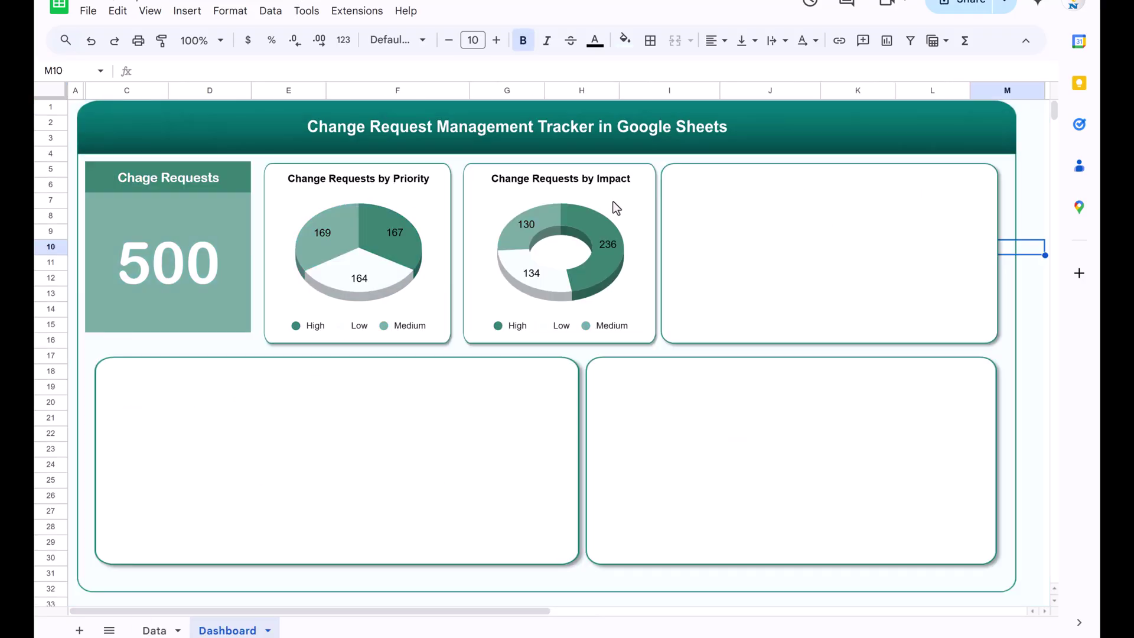
Place a copy of the impact chart in the wide empty card of the upper row and widen it to fill the card.
click(635, 207)
key(ctrl+v)
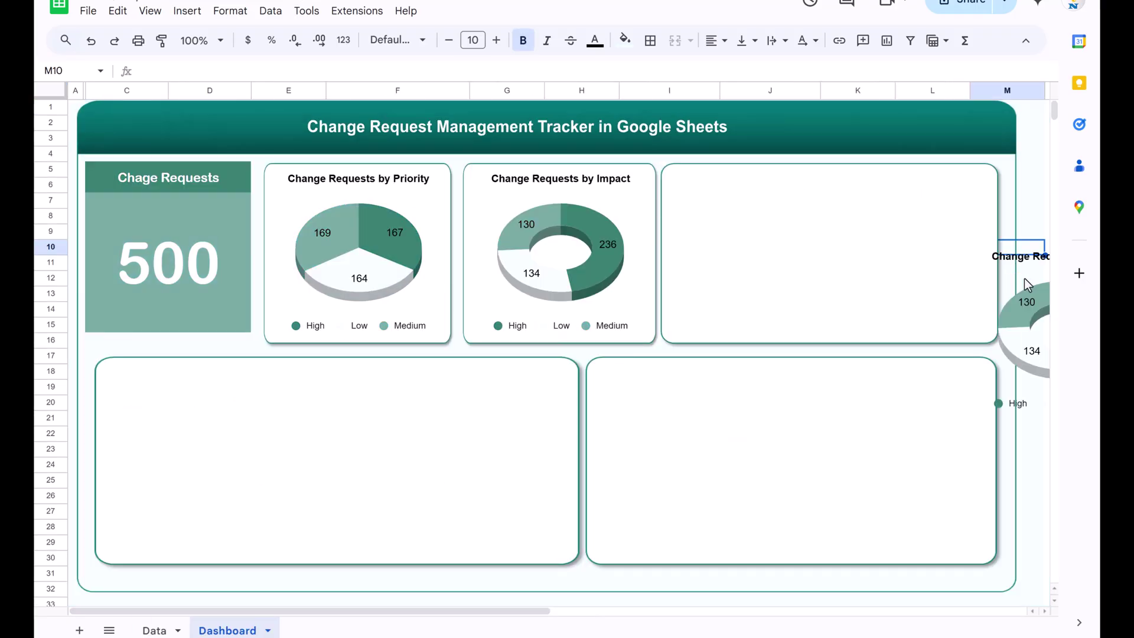
drag(1029, 278, 735, 216)
drag(906, 253, 992, 253)
Change the copied chart in the wide upper card to a column chart.
double_click(973, 214)
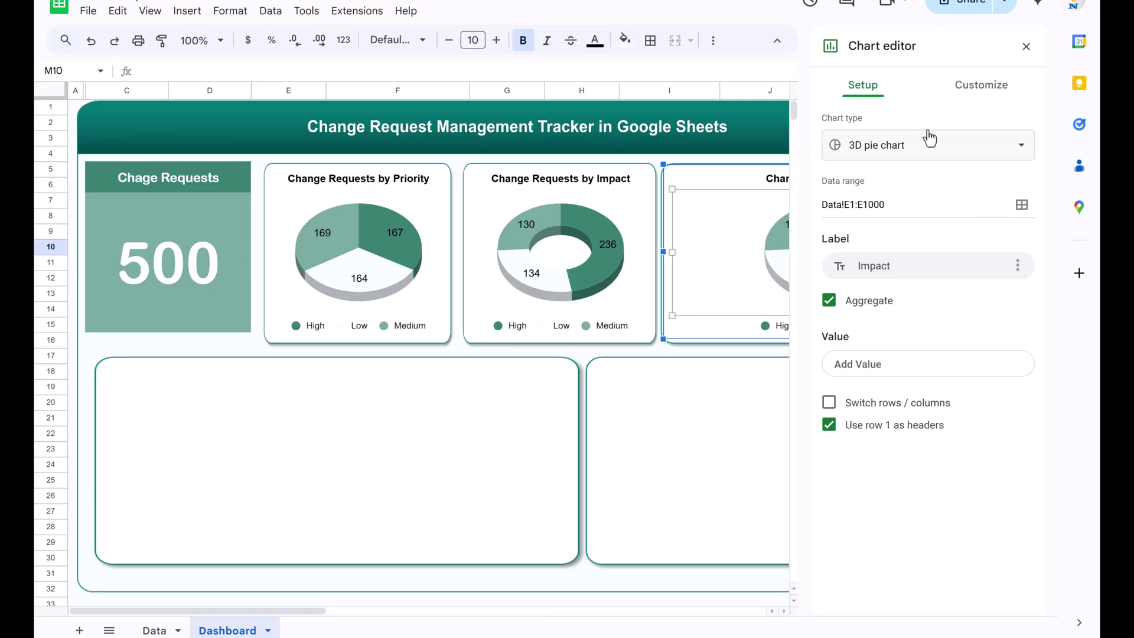
click(927, 142)
scroll(903, 421, down, 3)
click(851, 434)
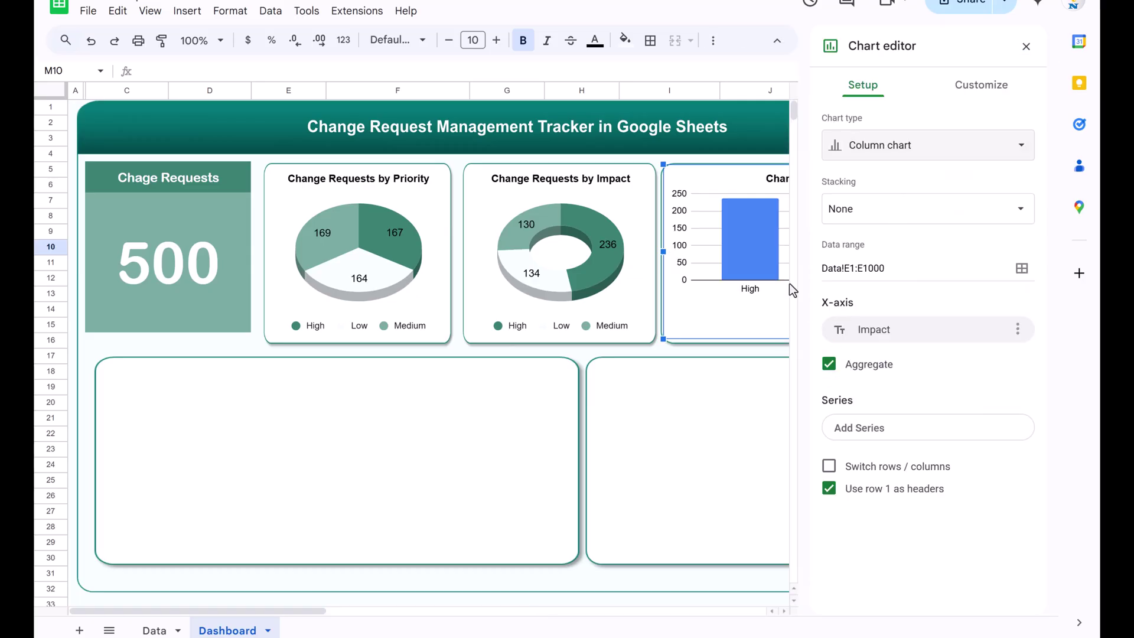
Change the column chart's data range to the Status column of the Data sheet, Data!F1:F1000.
click(1022, 268)
drag(560, 244, 455, 222)
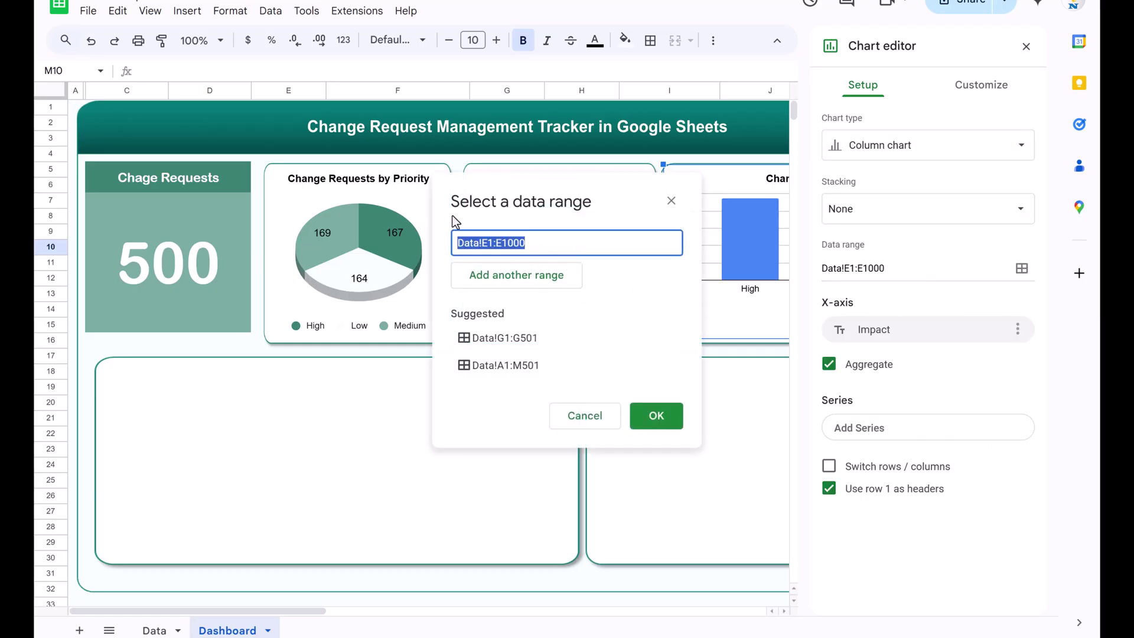
click(154, 630)
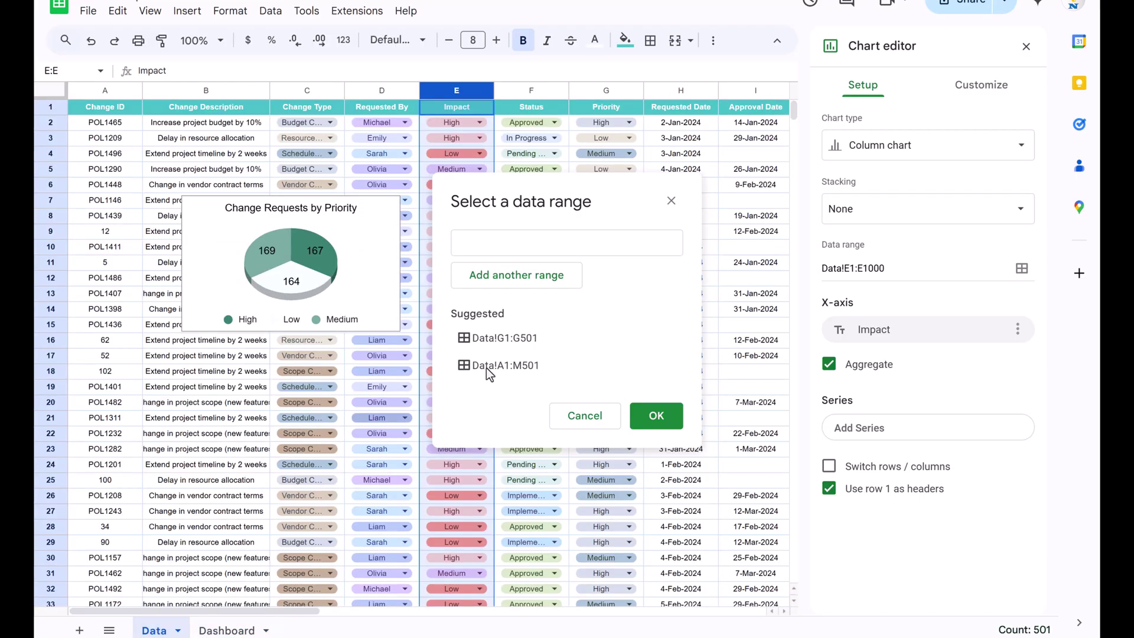
click(529, 90)
click(654, 414)
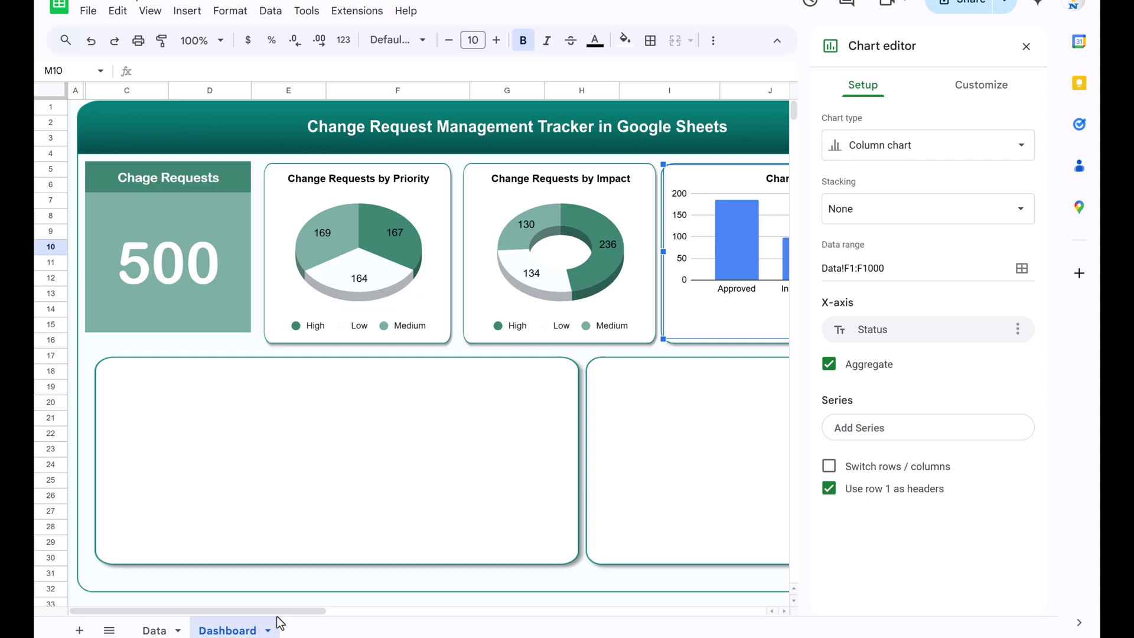
Retitle the column chart as "Change Requests by Status".
drag(278, 611, 393, 612)
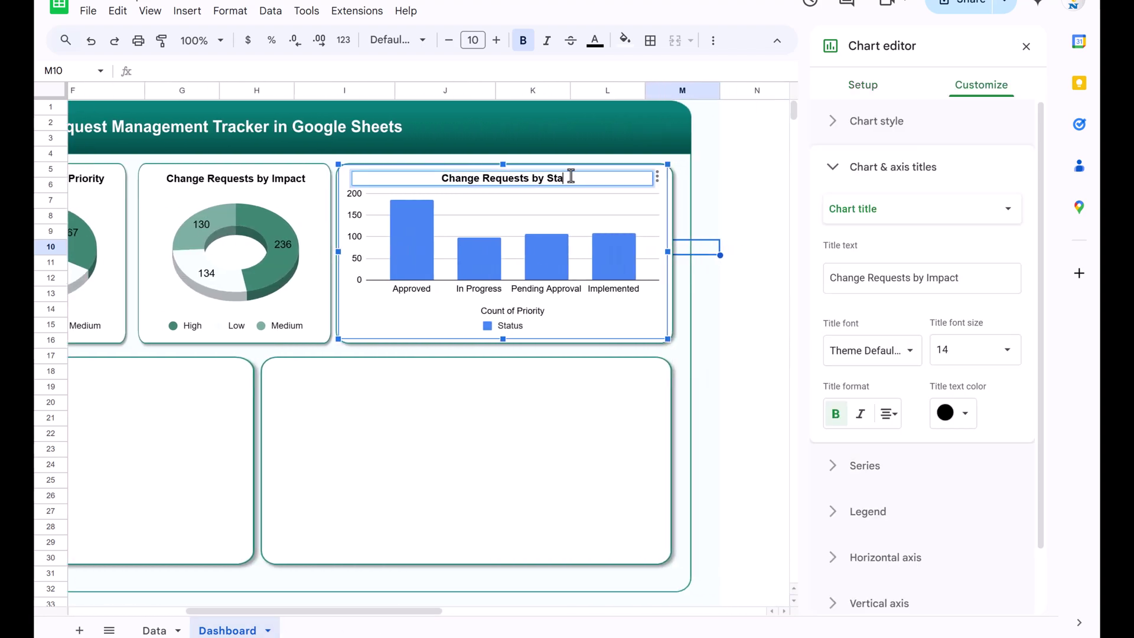
text(tus)
key(Return)
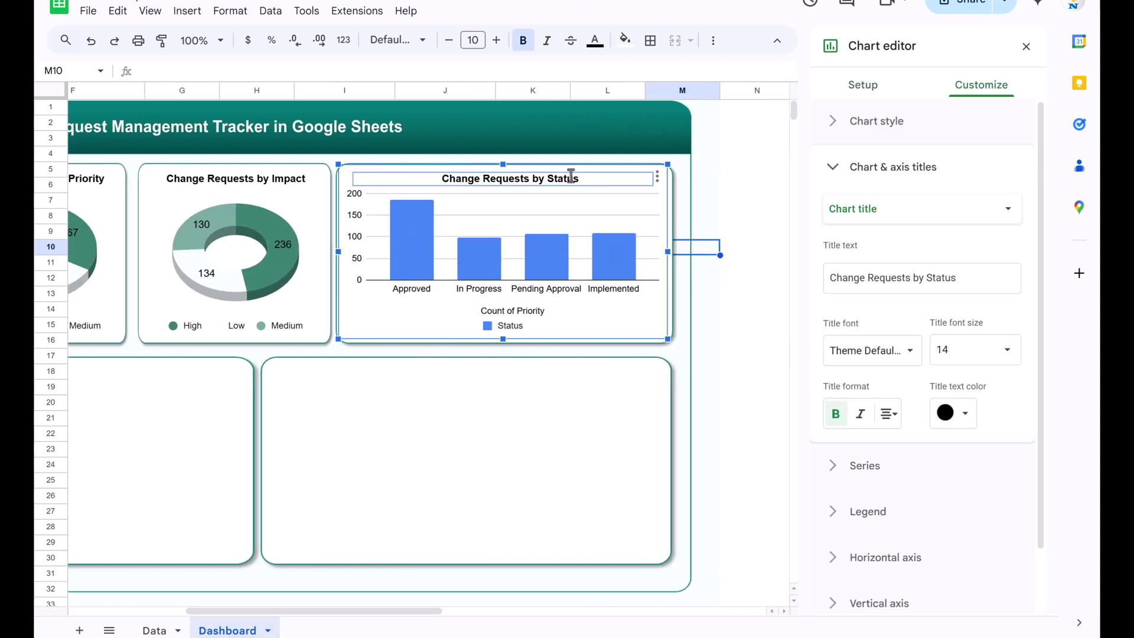
Set the status chart's legend position to None and delete its "Count of Priority" horizontal axis title.
click(525, 328)
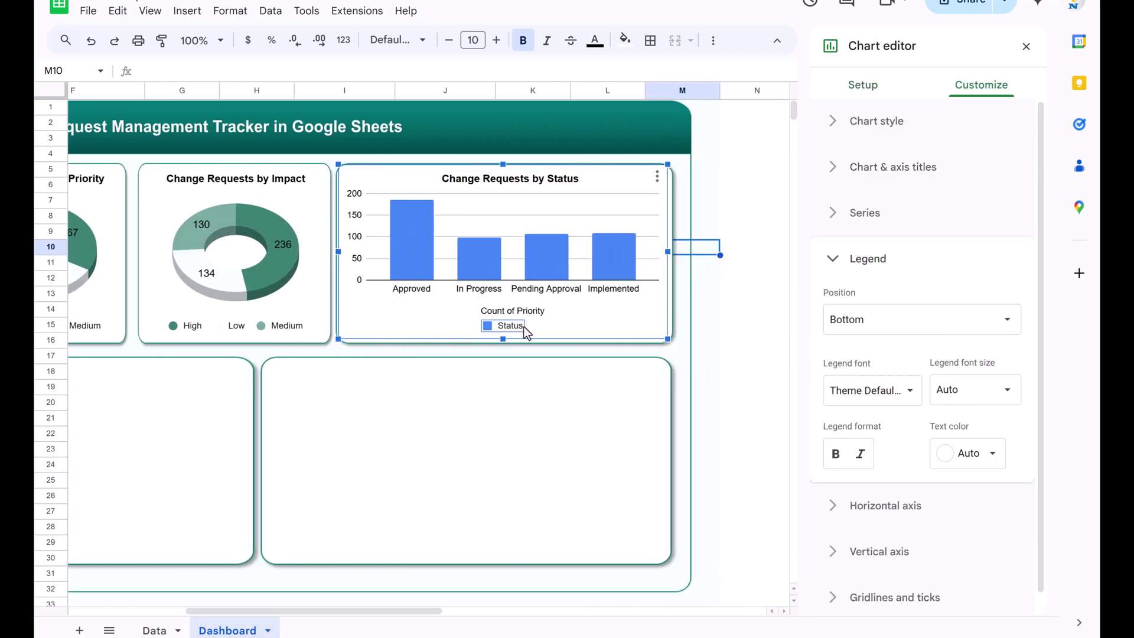
click(897, 329)
click(841, 265)
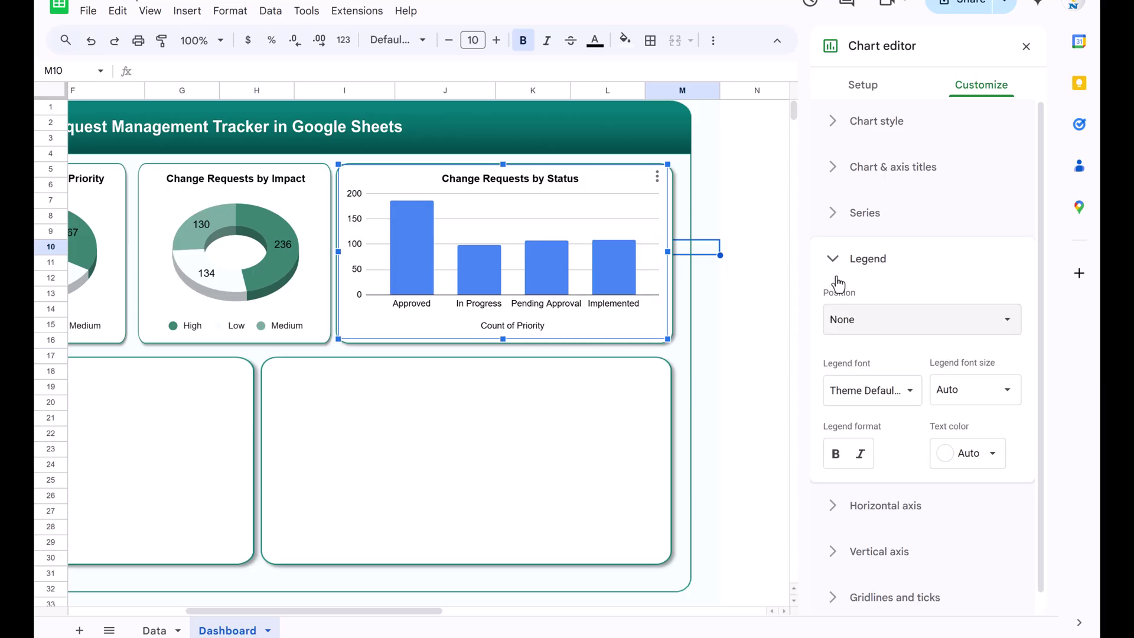
click(506, 326)
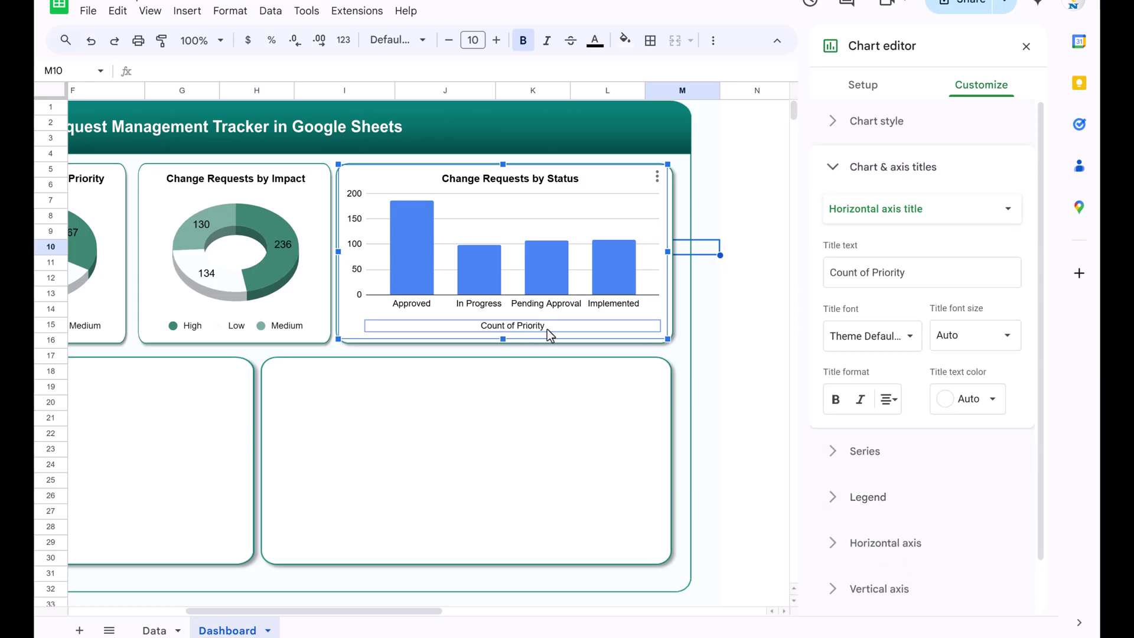
key(Delete)
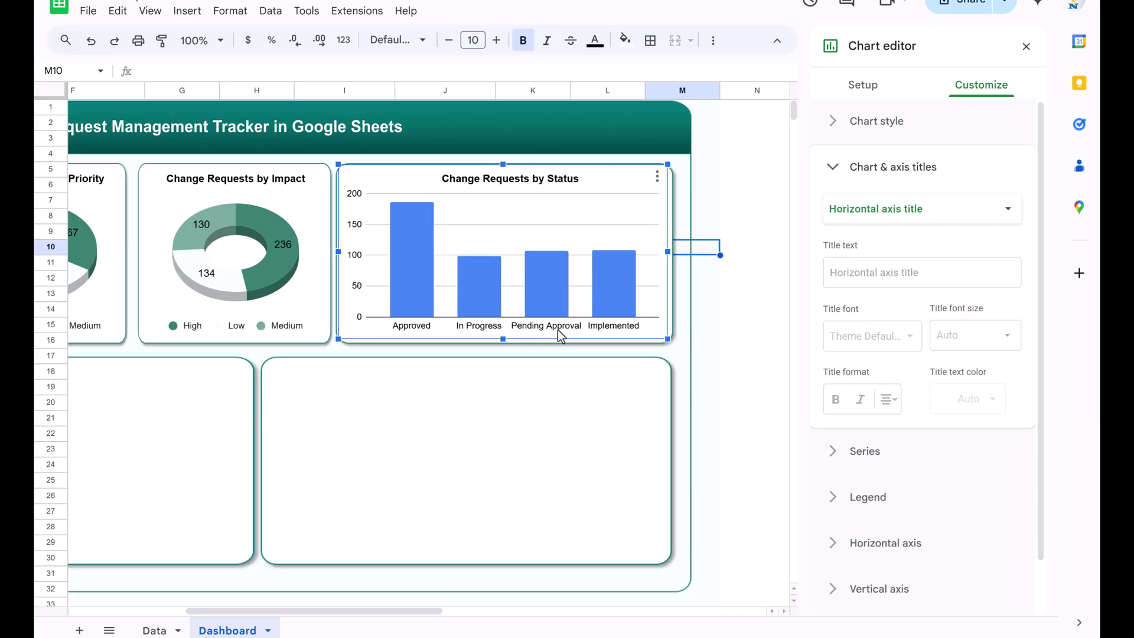
double_click(602, 270)
click(724, 207)
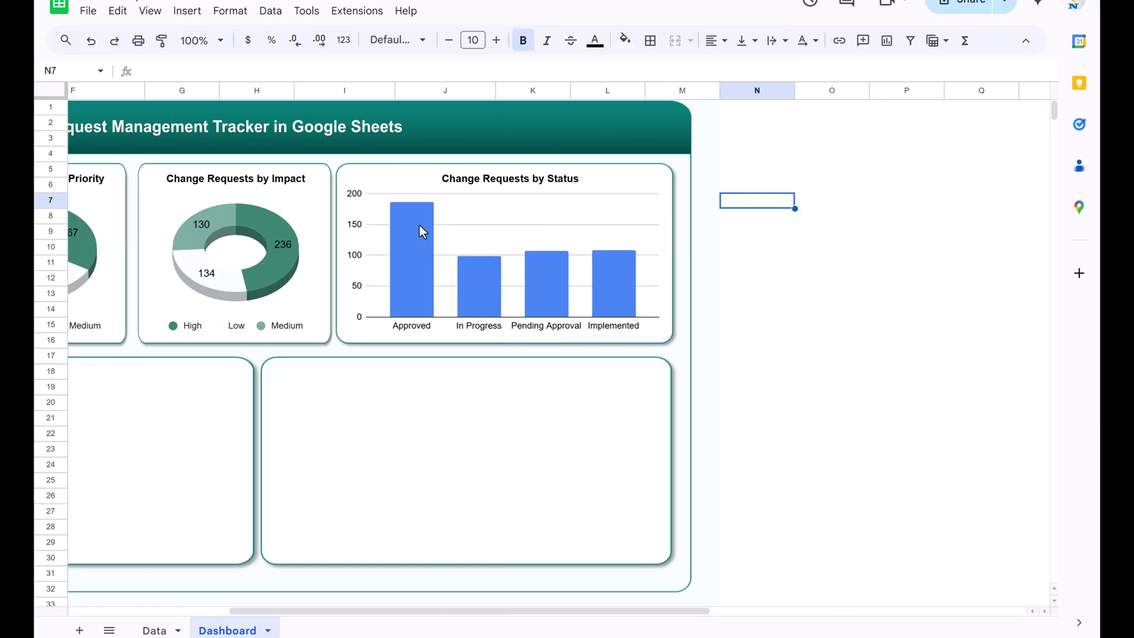
Fill the status chart's columns with the custom light green and make the chart 3D.
click(406, 225)
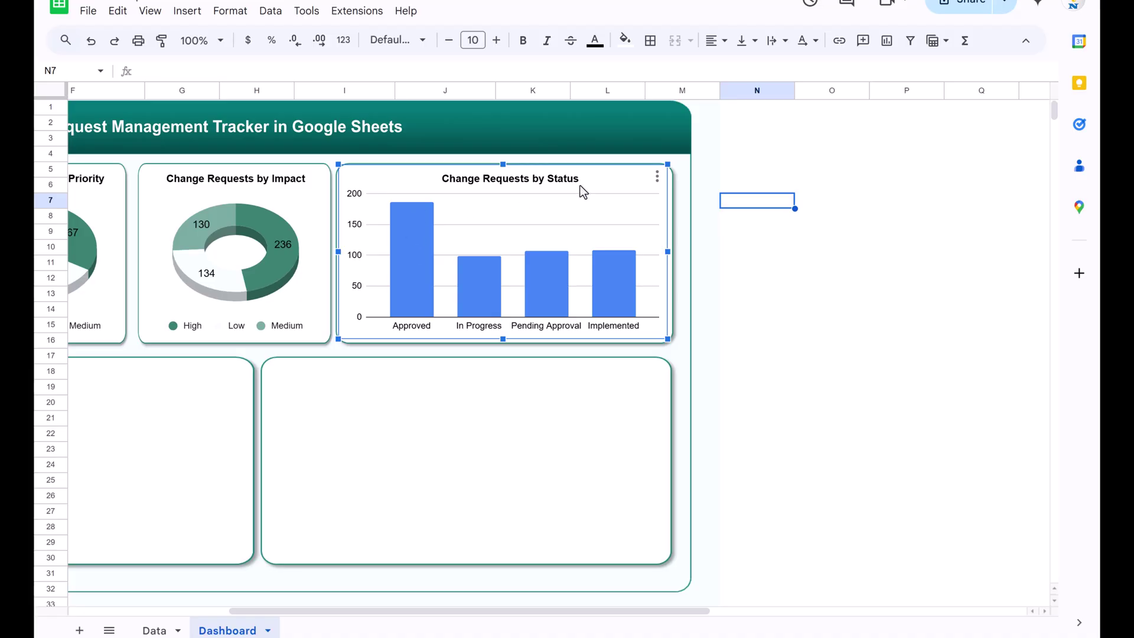
double_click(619, 178)
click(885, 167)
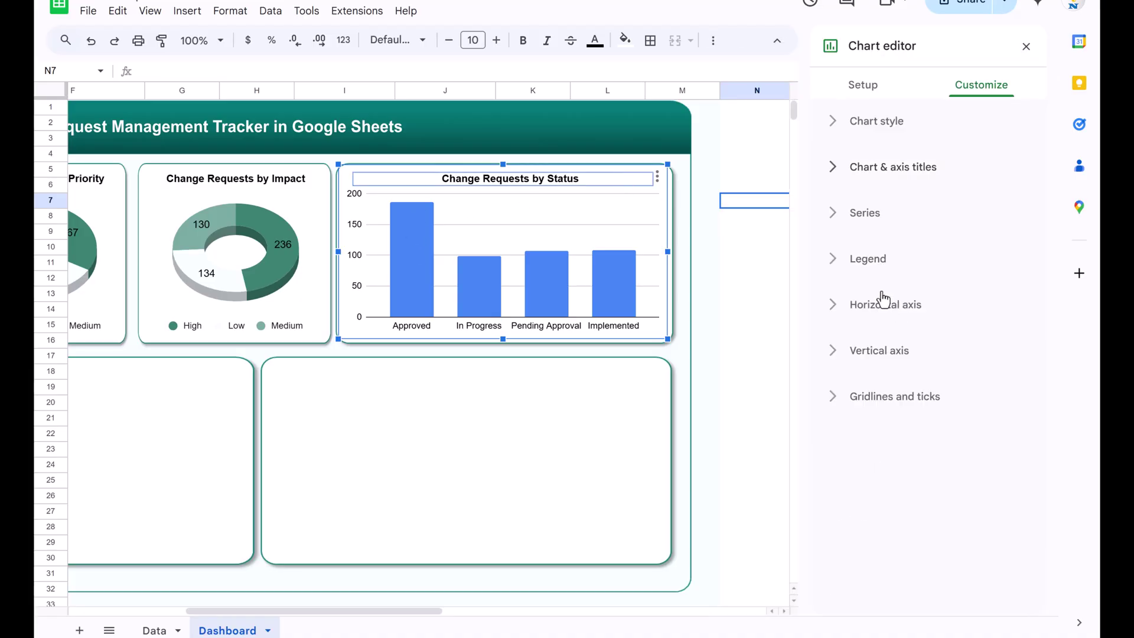
click(873, 218)
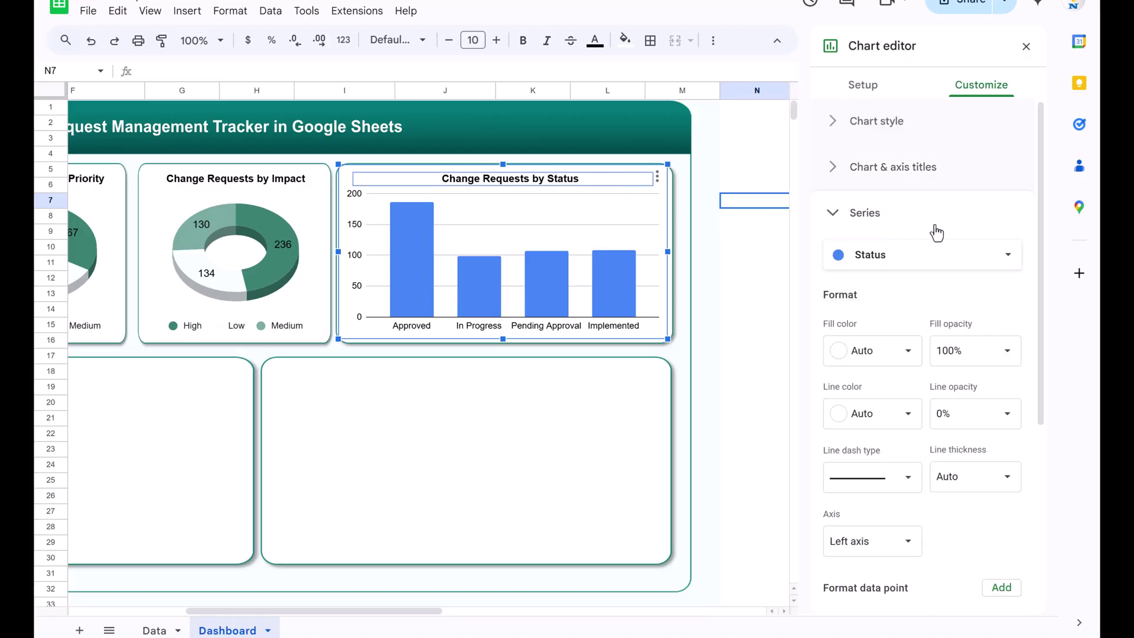
click(904, 361)
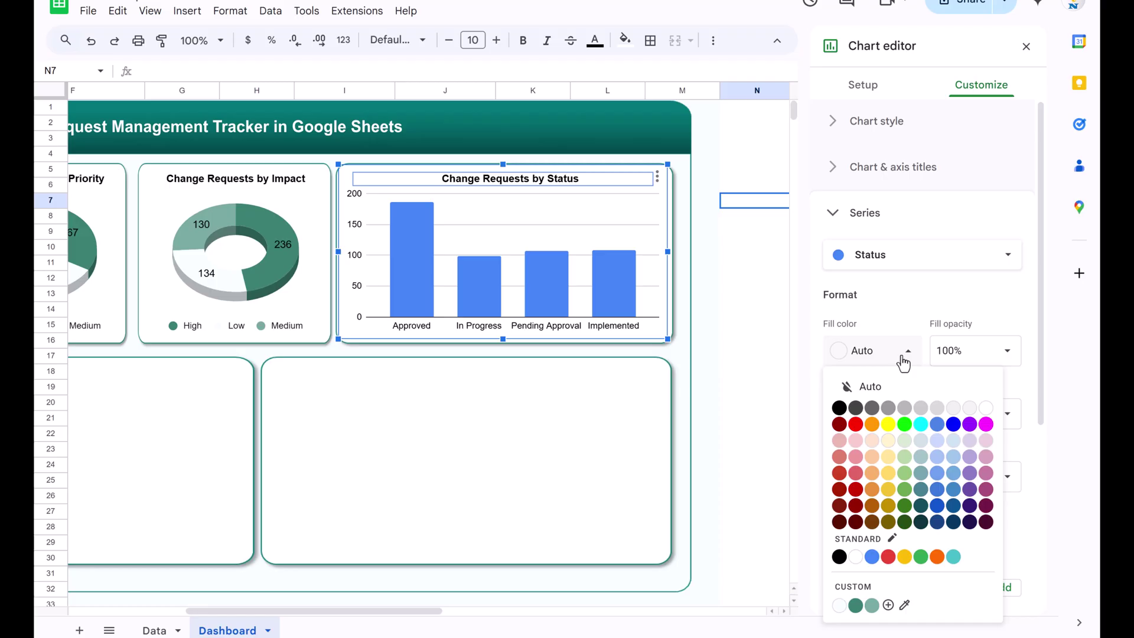
click(872, 606)
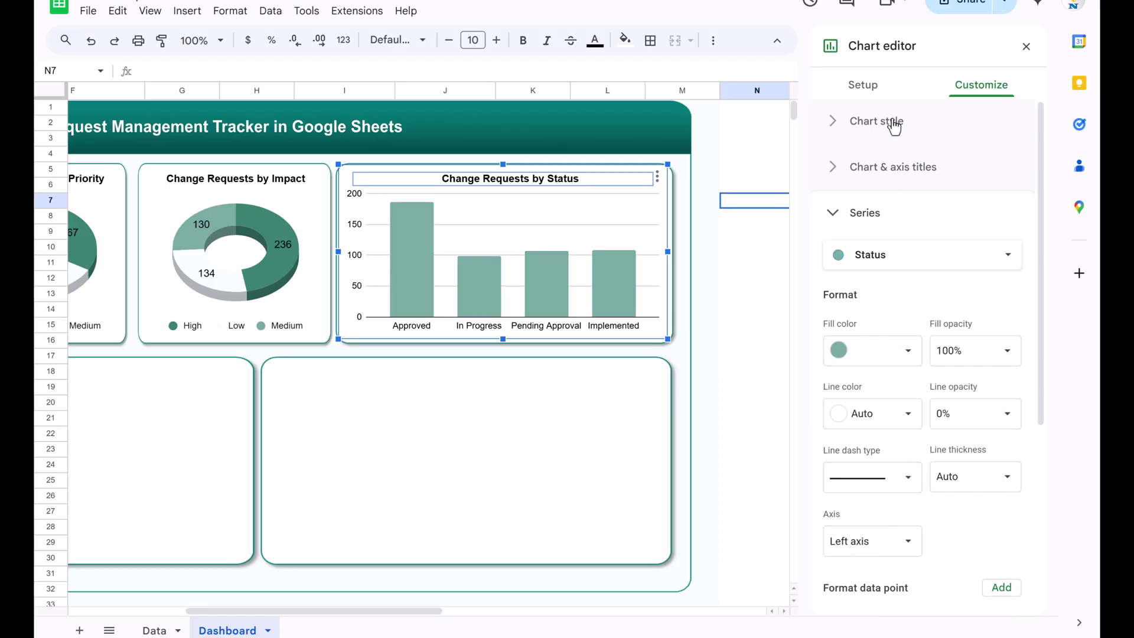
click(876, 122)
click(854, 334)
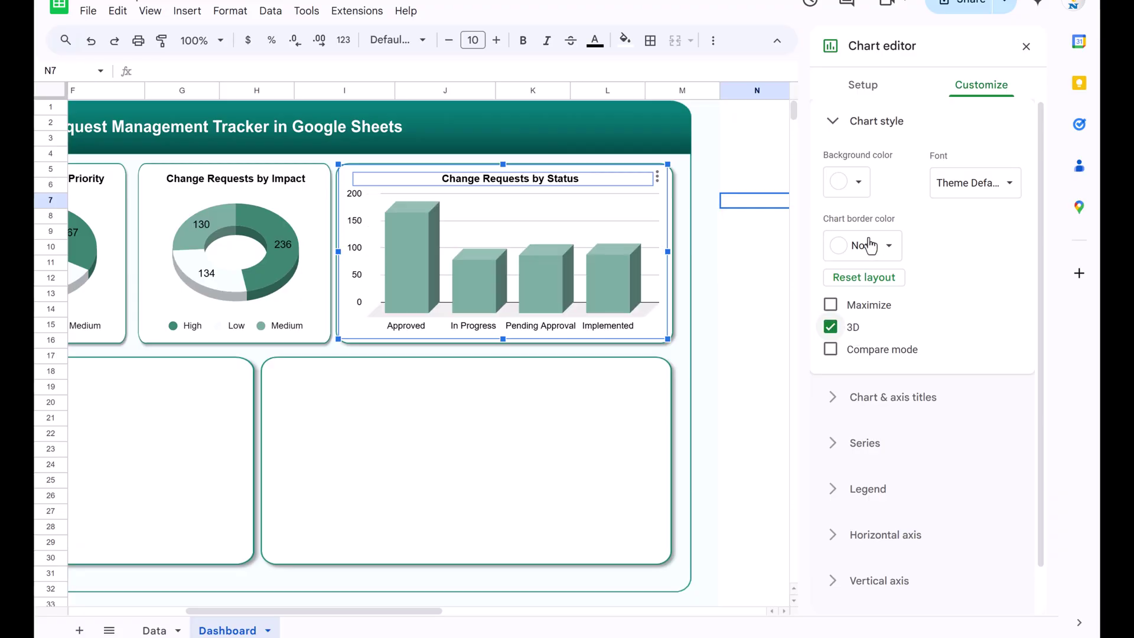
Turn on data labels for the columns of the "Change Requests by Status" chart and close the chart editor.
scroll(922, 331, down, 1)
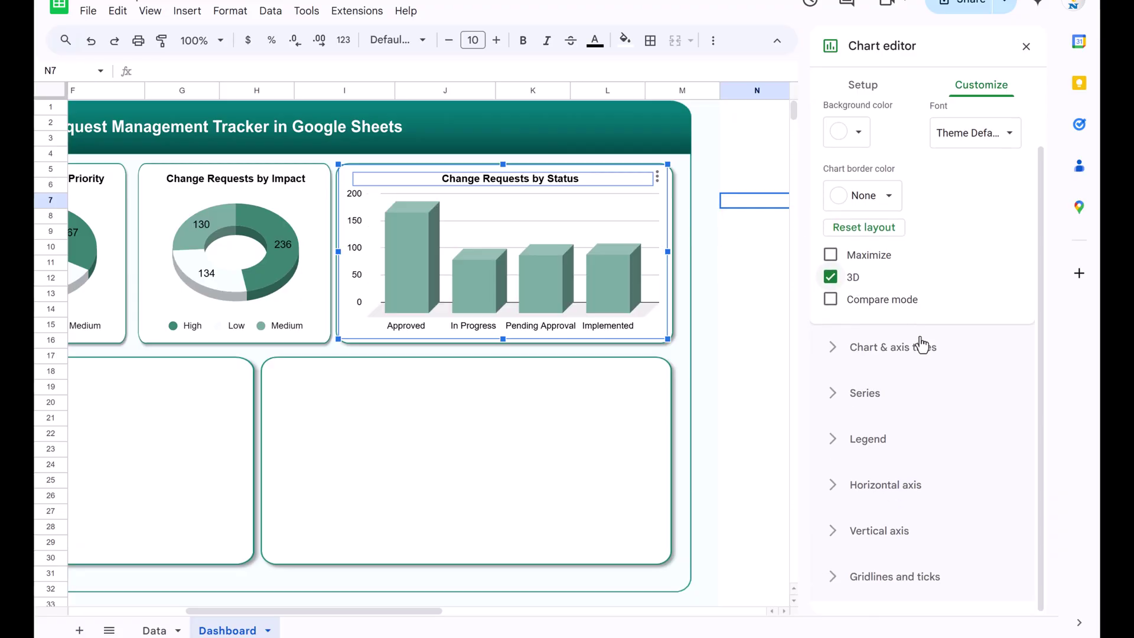
click(874, 392)
scroll(933, 359, down, 5)
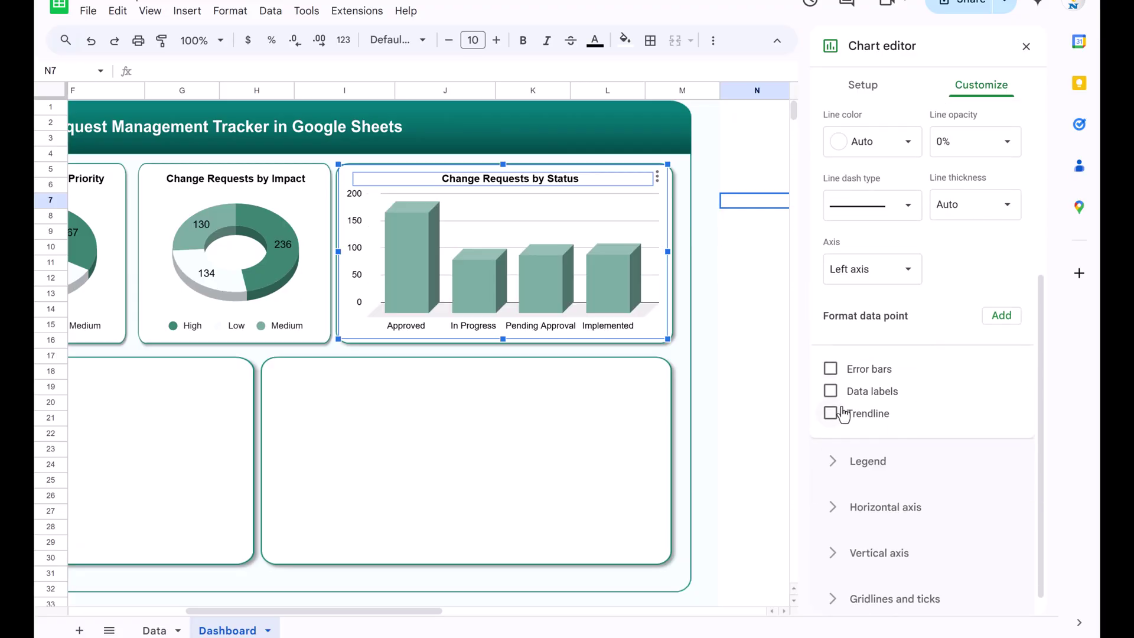
click(884, 395)
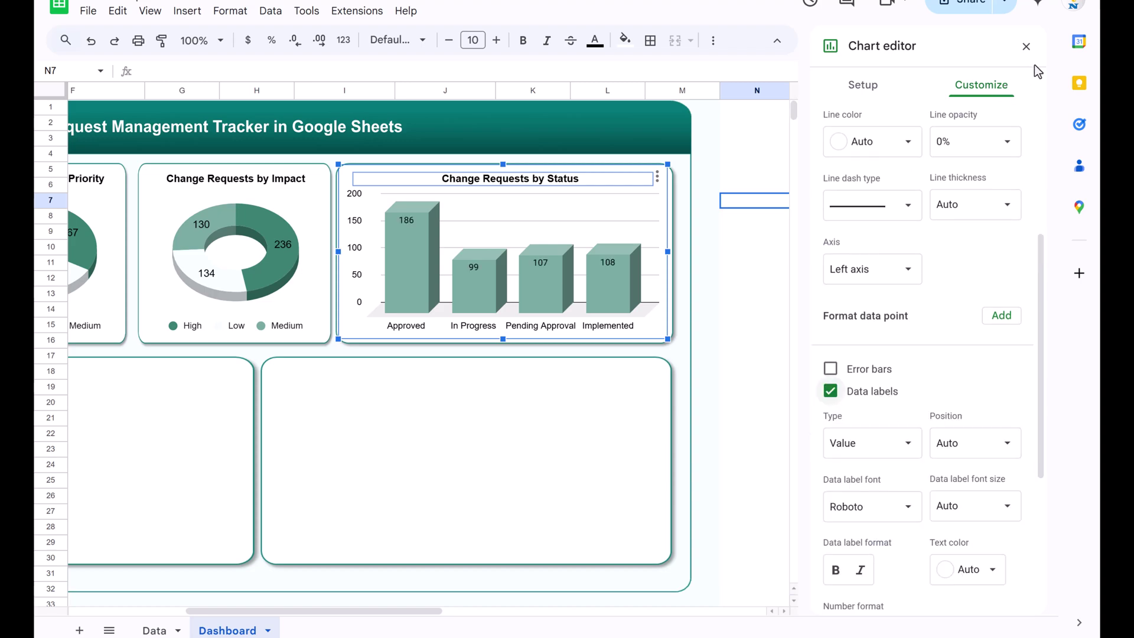
click(1025, 46)
click(798, 218)
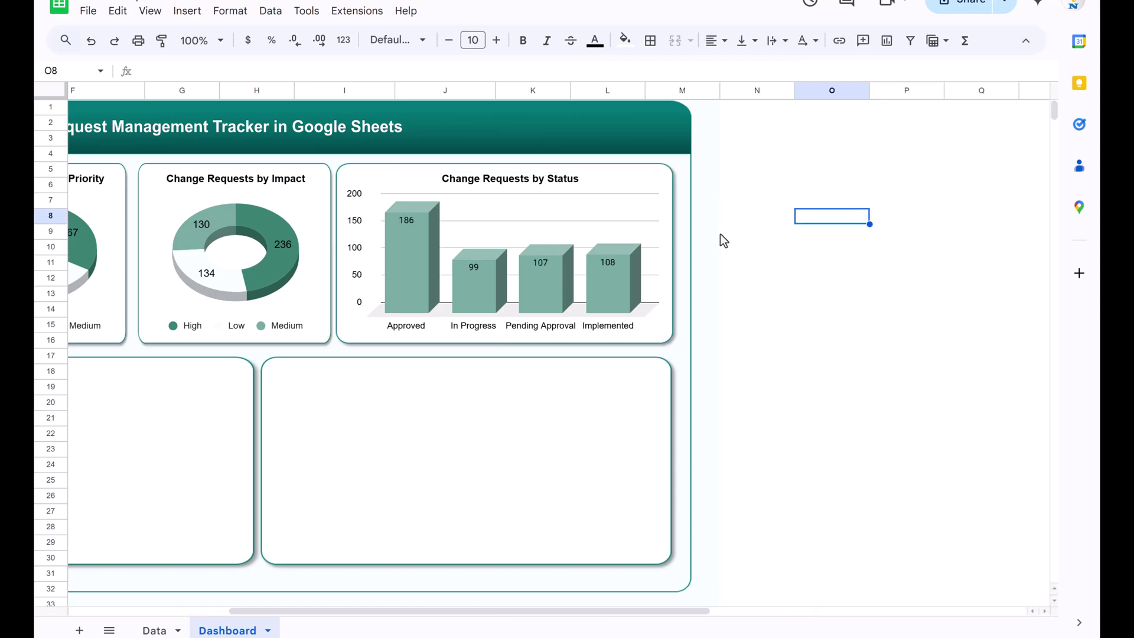
Duplicate the status chart into the empty card below the request count and resize the copy to fill that card.
click(626, 186)
click(732, 294)
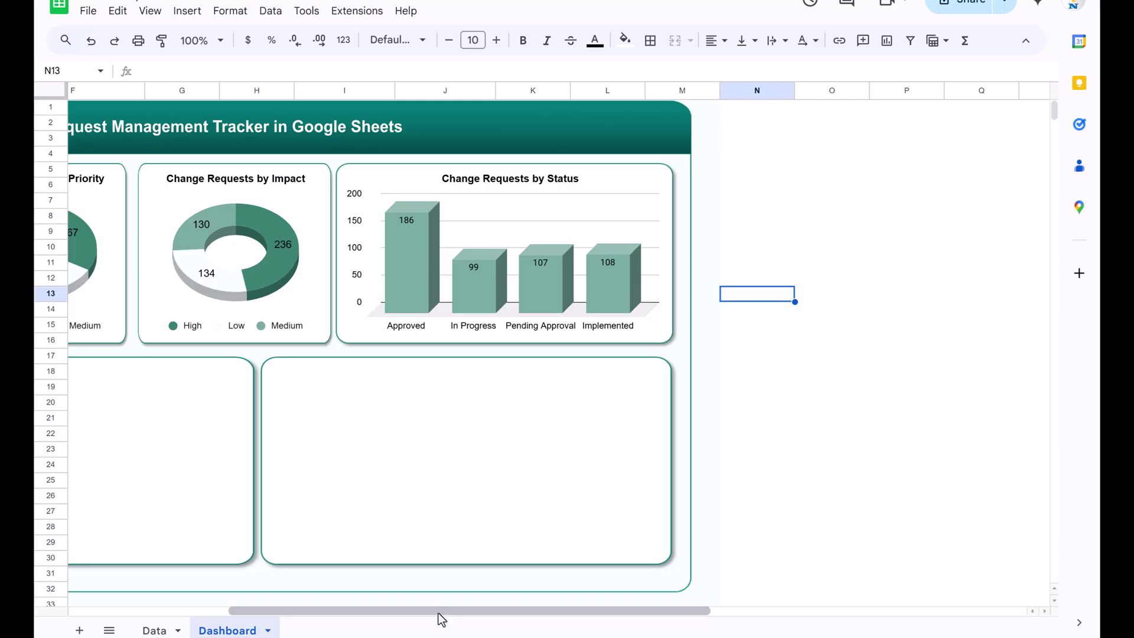
scroll(245, 539, left, 5)
key(ctrl+v)
drag(352, 374, 139, 375)
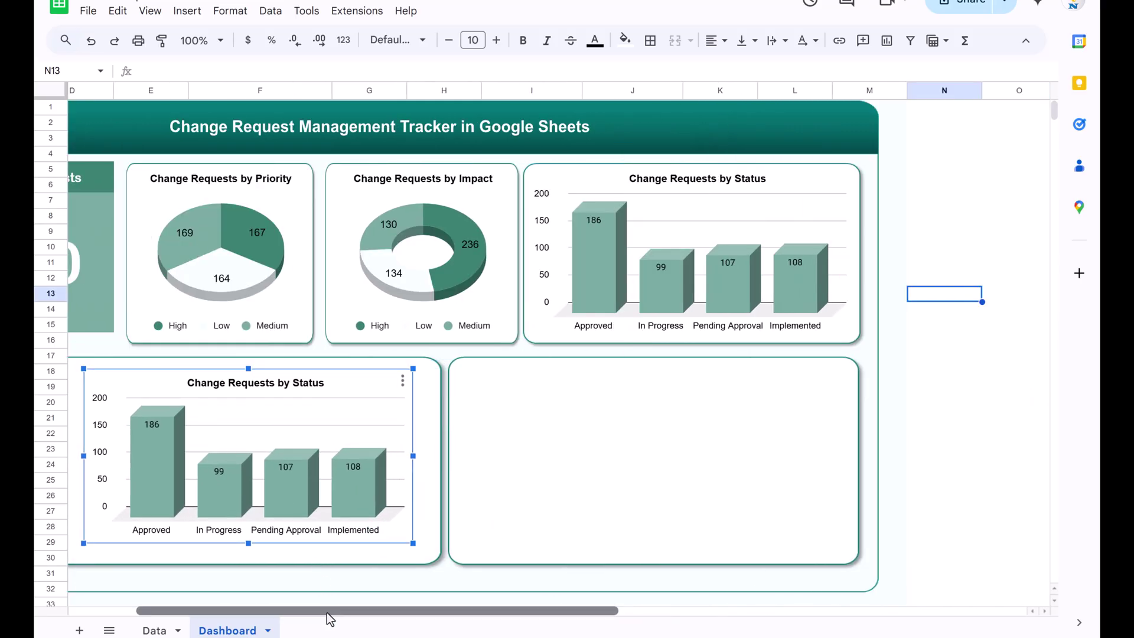
scroll(327, 612, left, 3)
drag(280, 394, 143, 377)
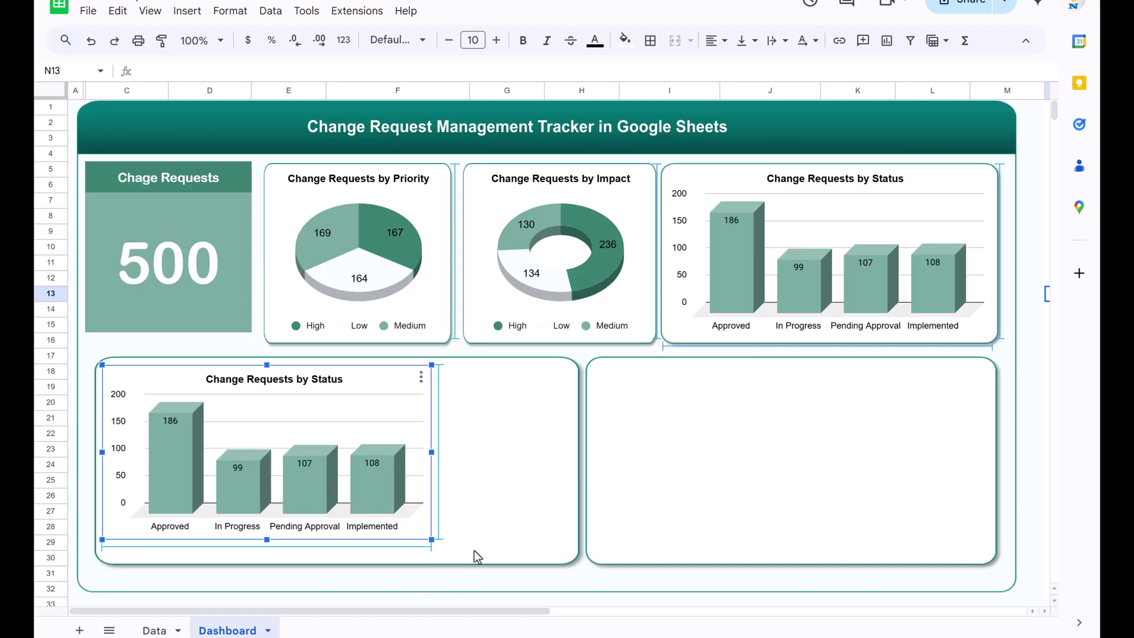
drag(432, 540, 477, 564)
drag(477, 465, 575, 462)
Change the copied chart's data range to the Requested Month column of the Data sheet, Data!M1:M1000.
double_click(492, 376)
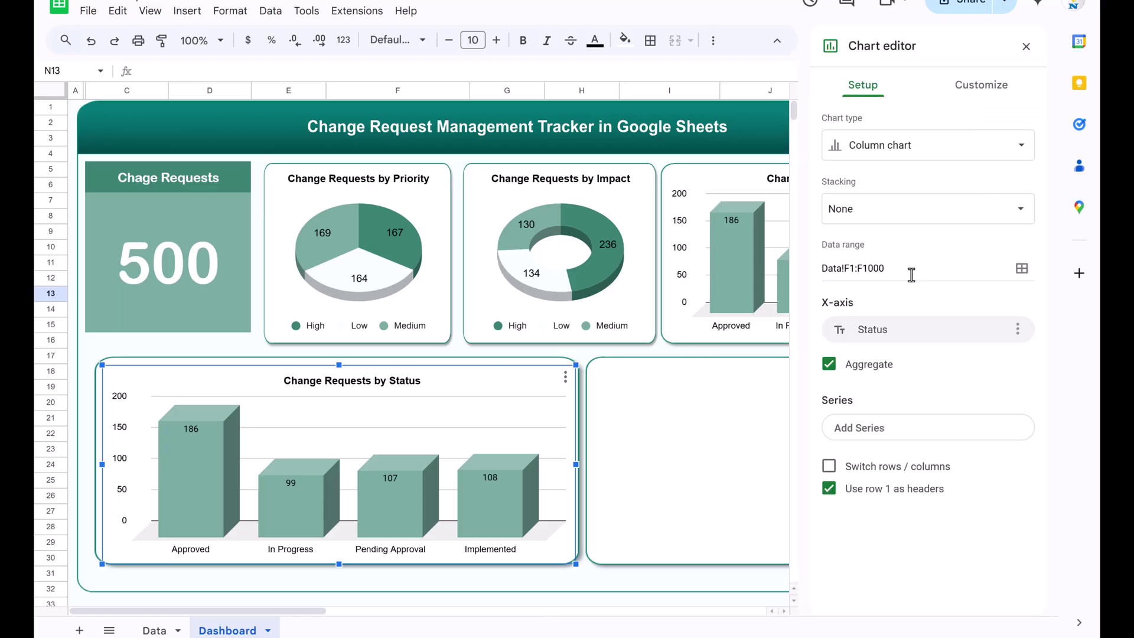
click(1021, 268)
key(ctrl+a)
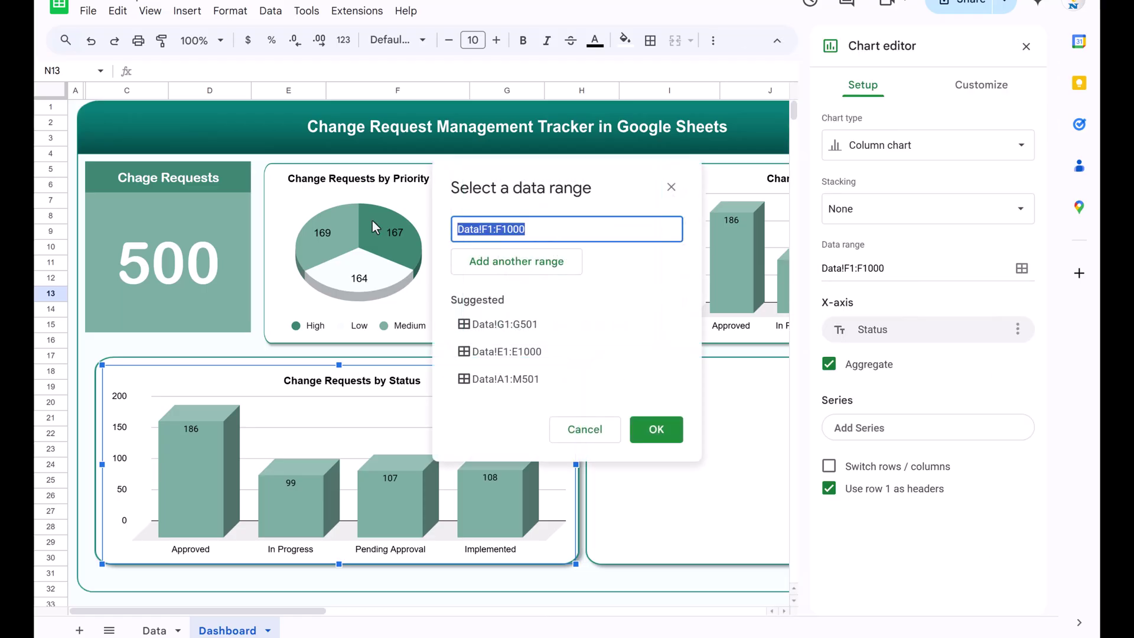
key(BackSpace)
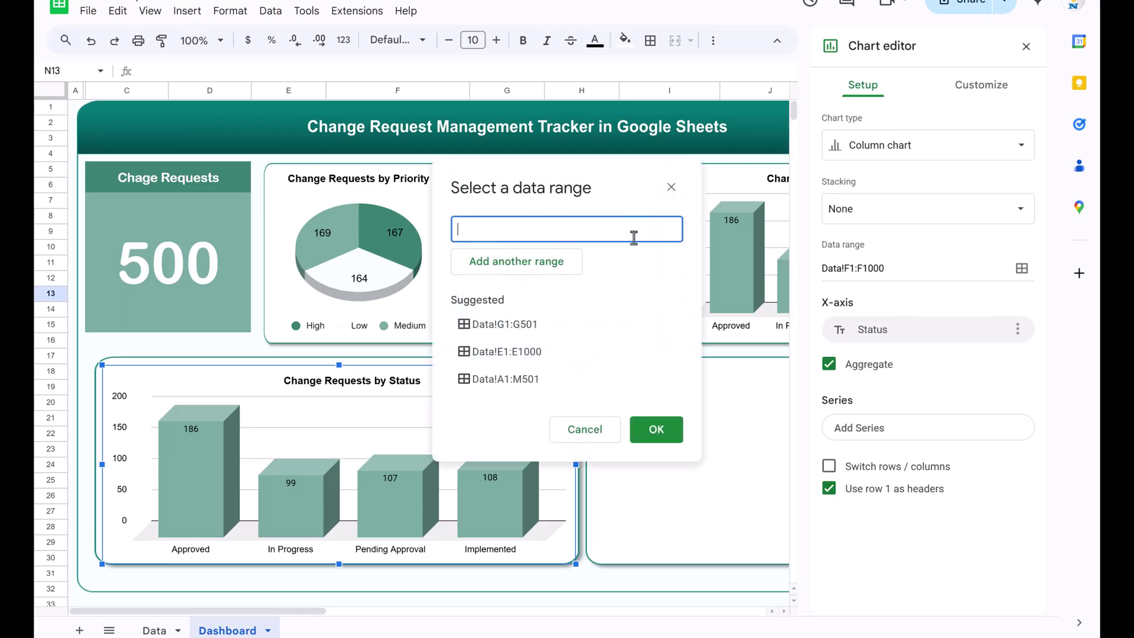
click(153, 630)
drag(310, 611, 443, 613)
click(560, 93)
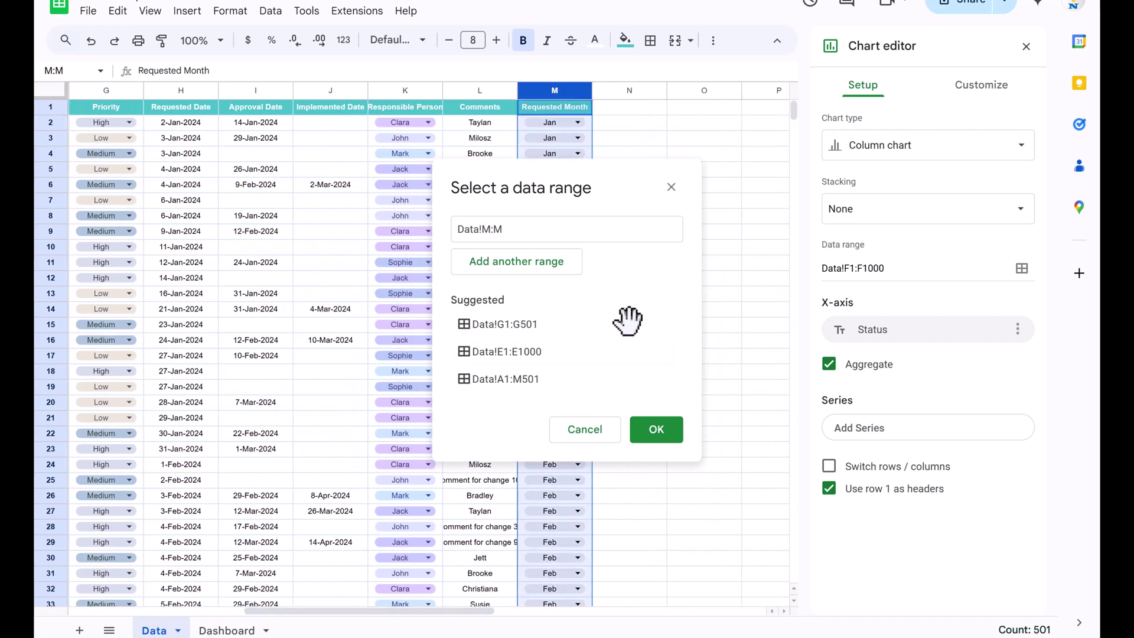
click(658, 431)
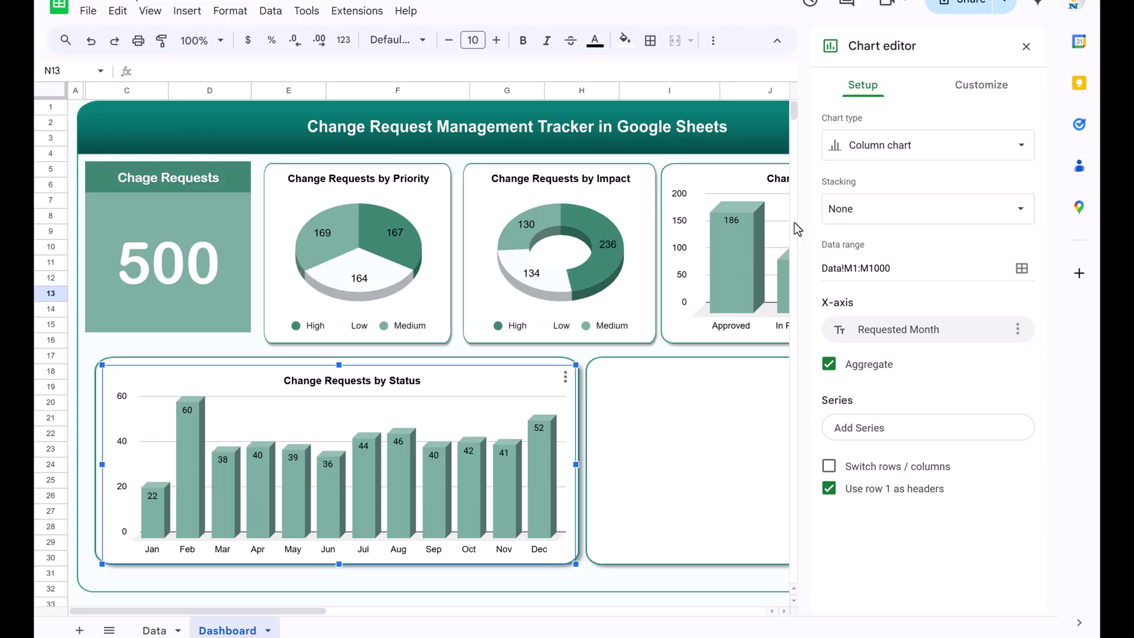
Convert the monthly chart to a line chart with a dark green line and 7px points.
click(927, 145)
click(863, 414)
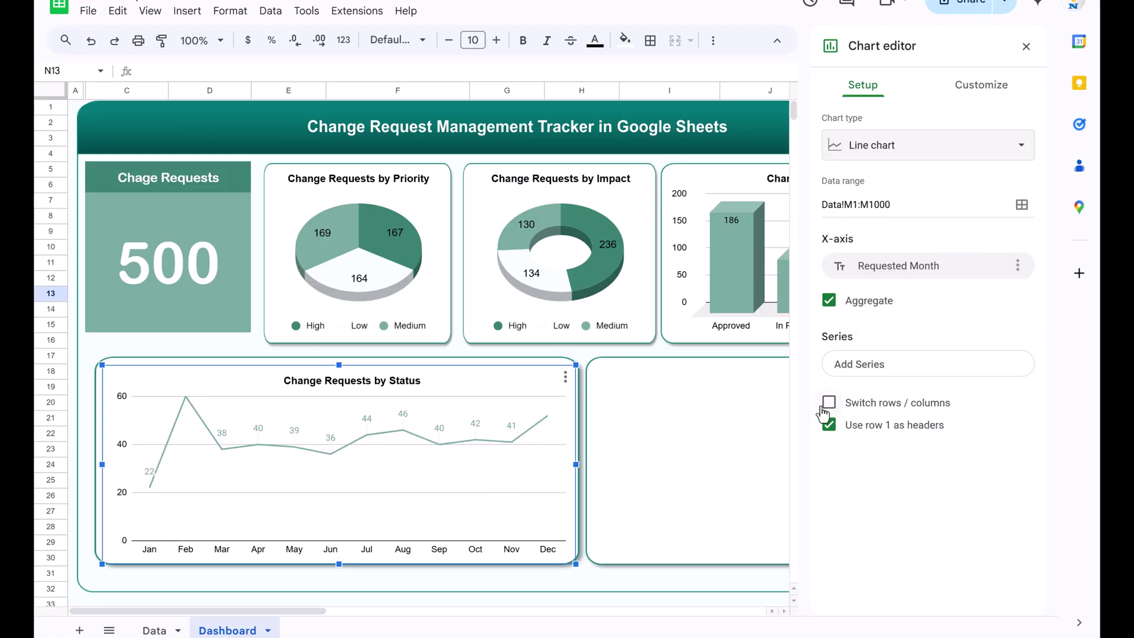
click(989, 86)
click(866, 215)
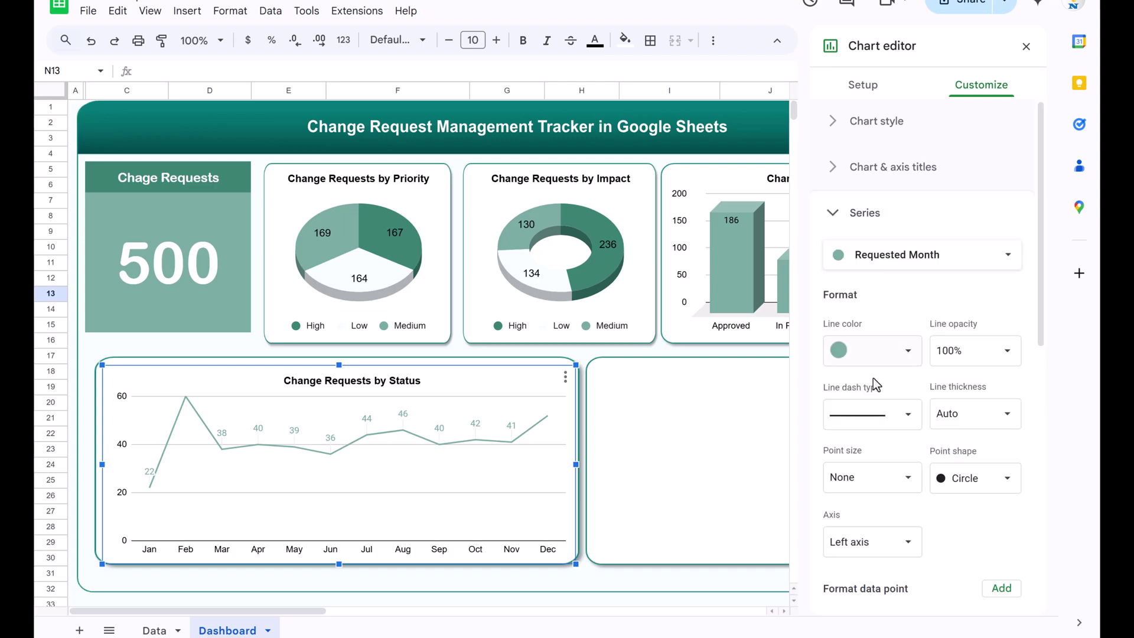
click(911, 365)
click(859, 601)
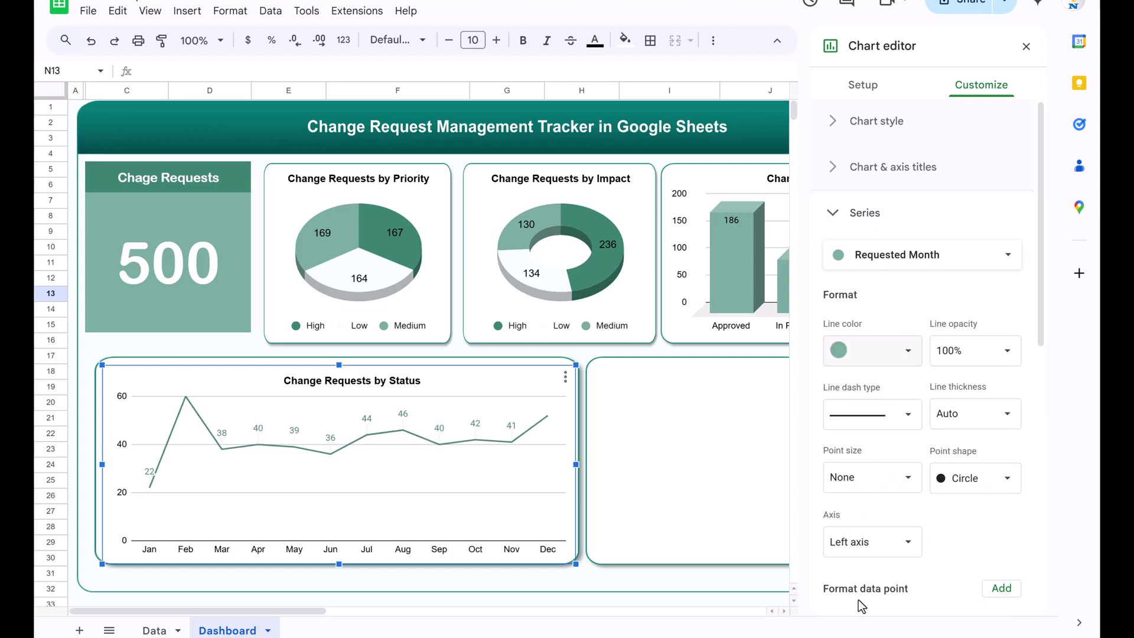
scroll(876, 456, down, 2)
click(903, 407)
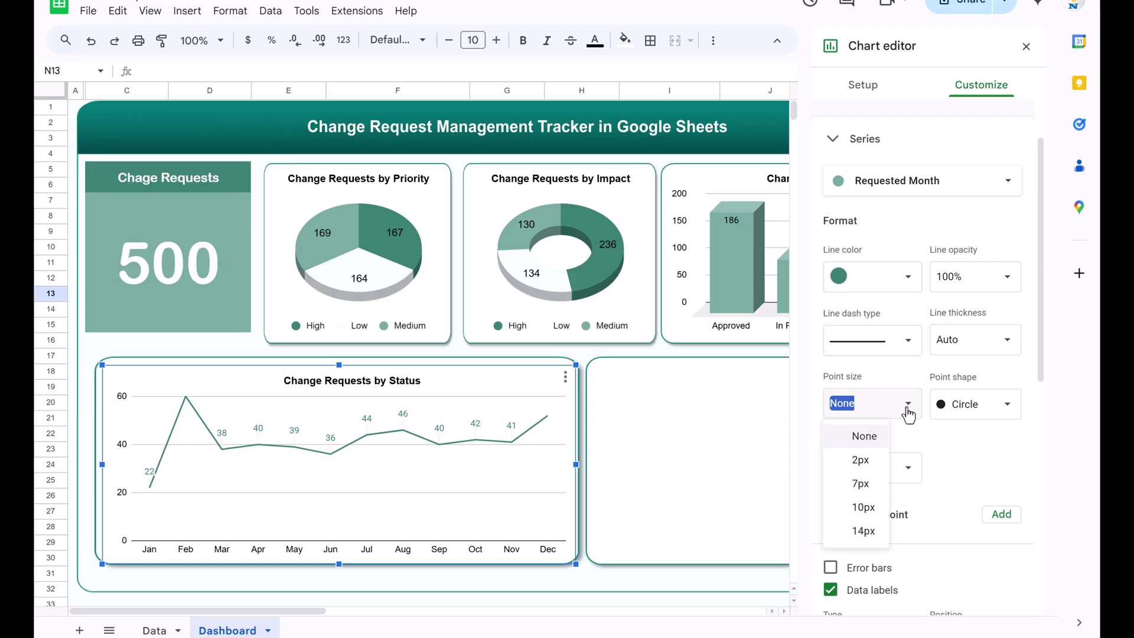
click(861, 483)
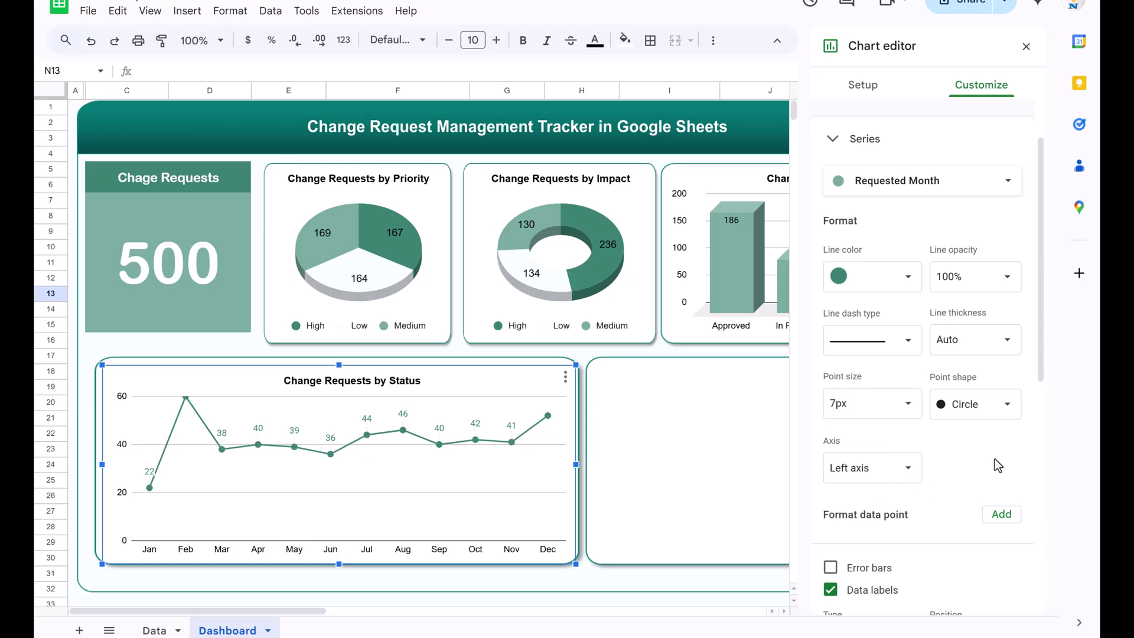
Smooth the monthly chart's line and retitle the chart as "Change Requests by Month".
scroll(969, 251, up, 2)
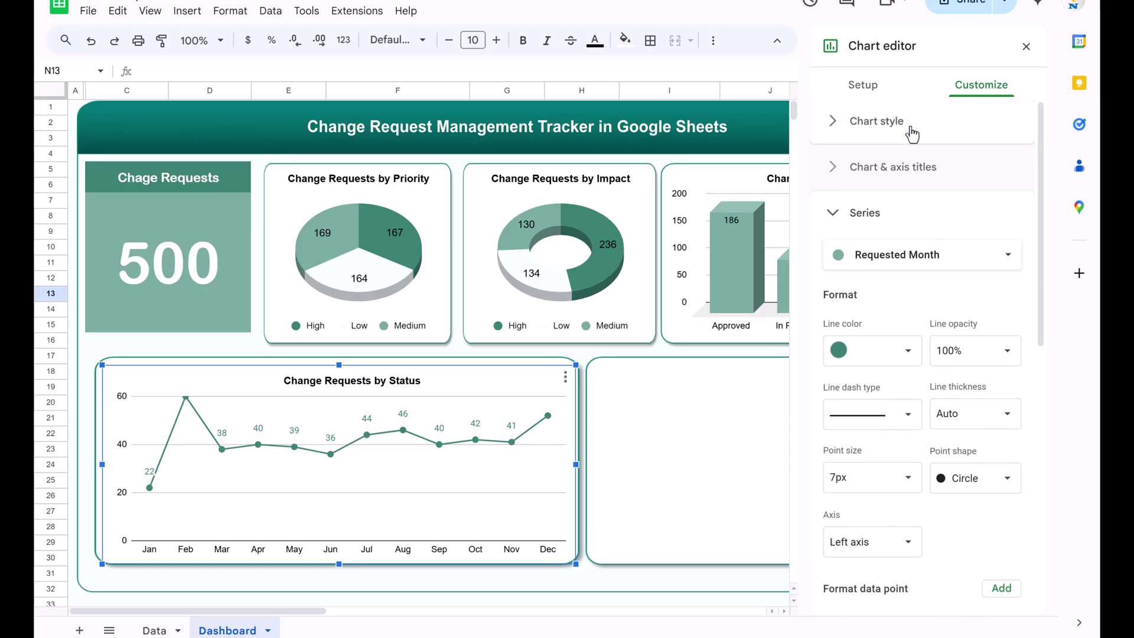
click(886, 124)
click(830, 305)
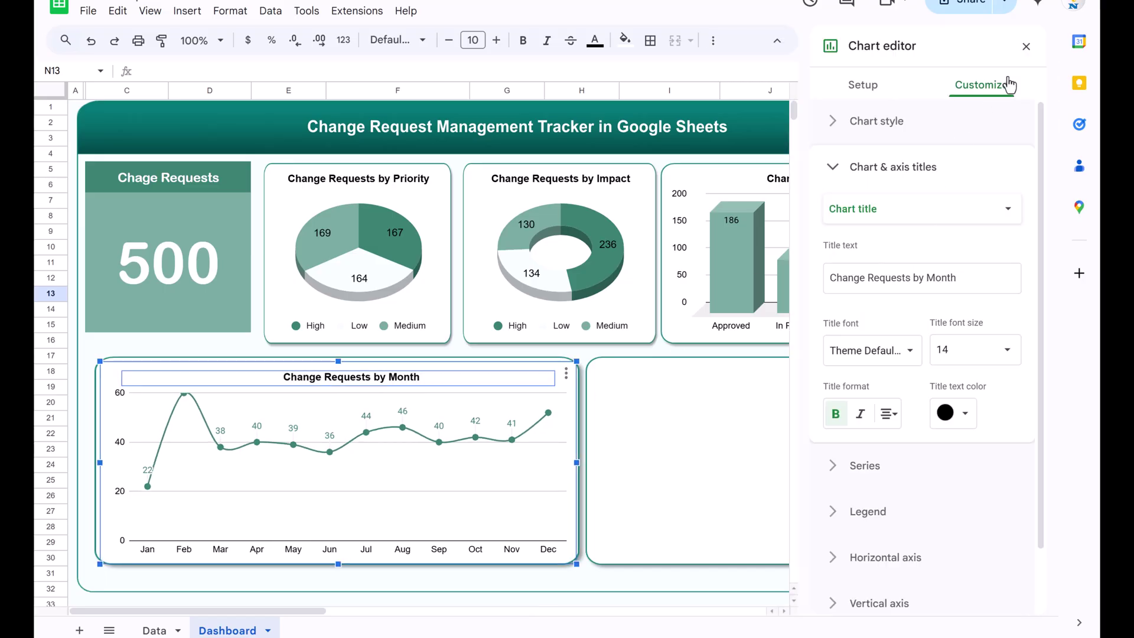
click(1024, 48)
Duplicate the monthly chart into the empty card below the status chart and resize the copy to fill that card.
click(750, 399)
click(563, 385)
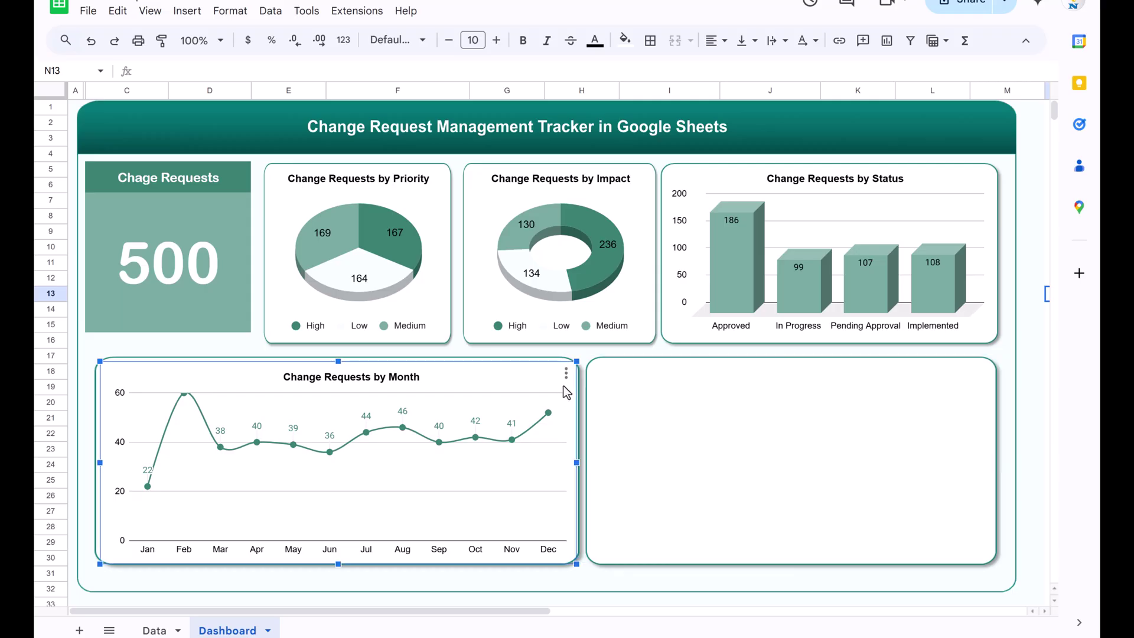
key(Escape)
click(687, 391)
key(ctrl+v)
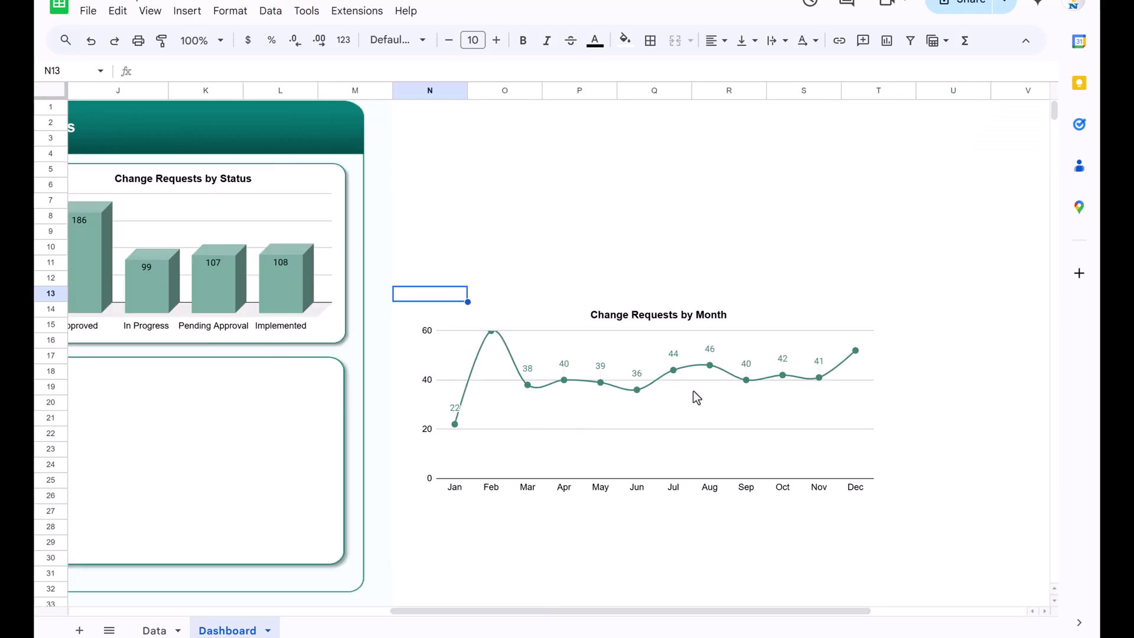
click(711, 339)
drag(711, 339, 640, 401)
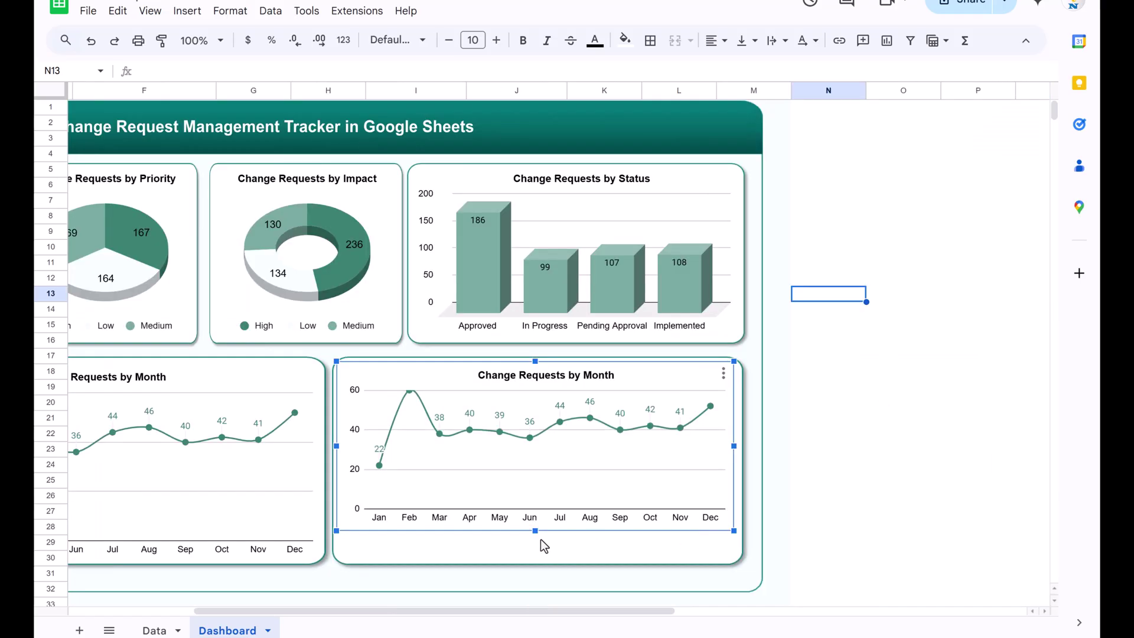
drag(535, 537, 534, 560)
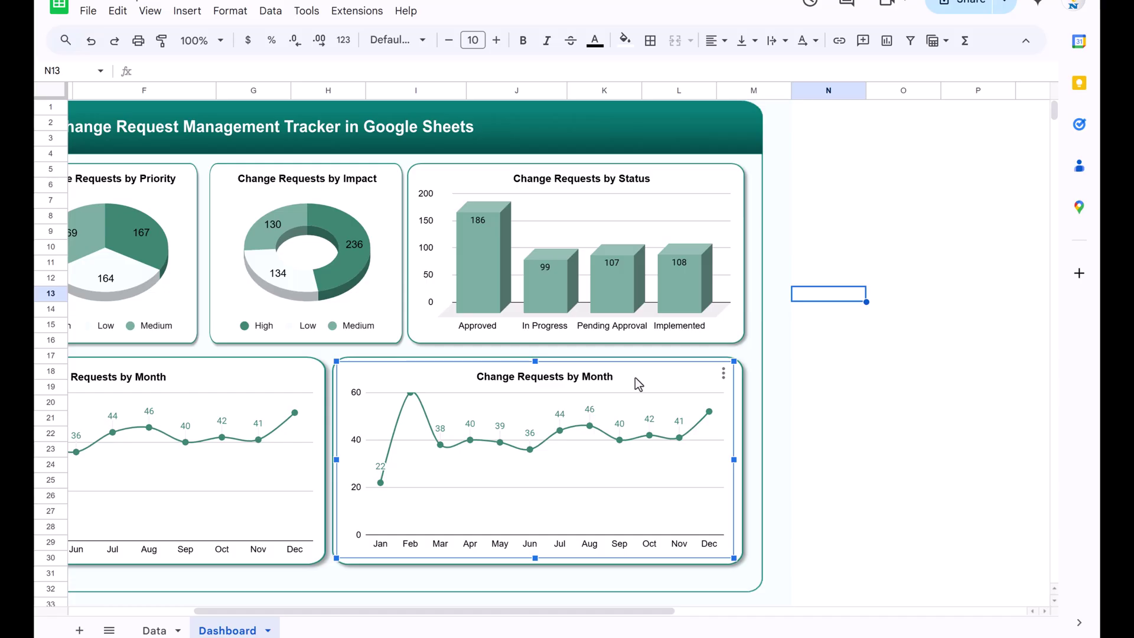
Change the duplicated monthly chart's data range to the Change Type column of the Data sheet, Data!C:C.
double_click(636, 379)
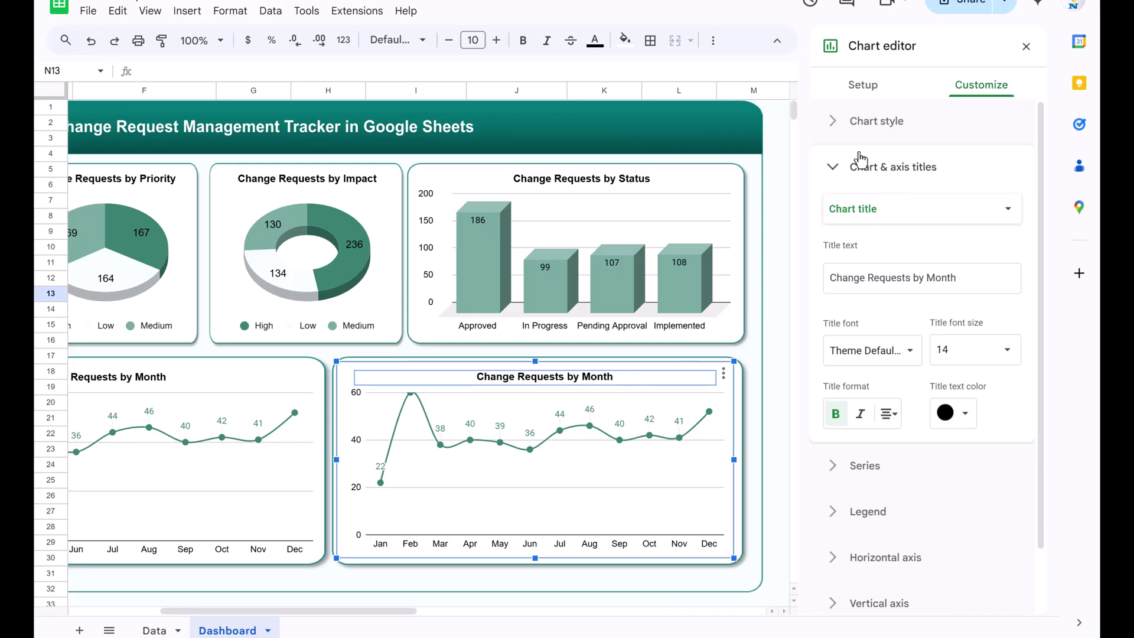
click(864, 86)
click(1022, 204)
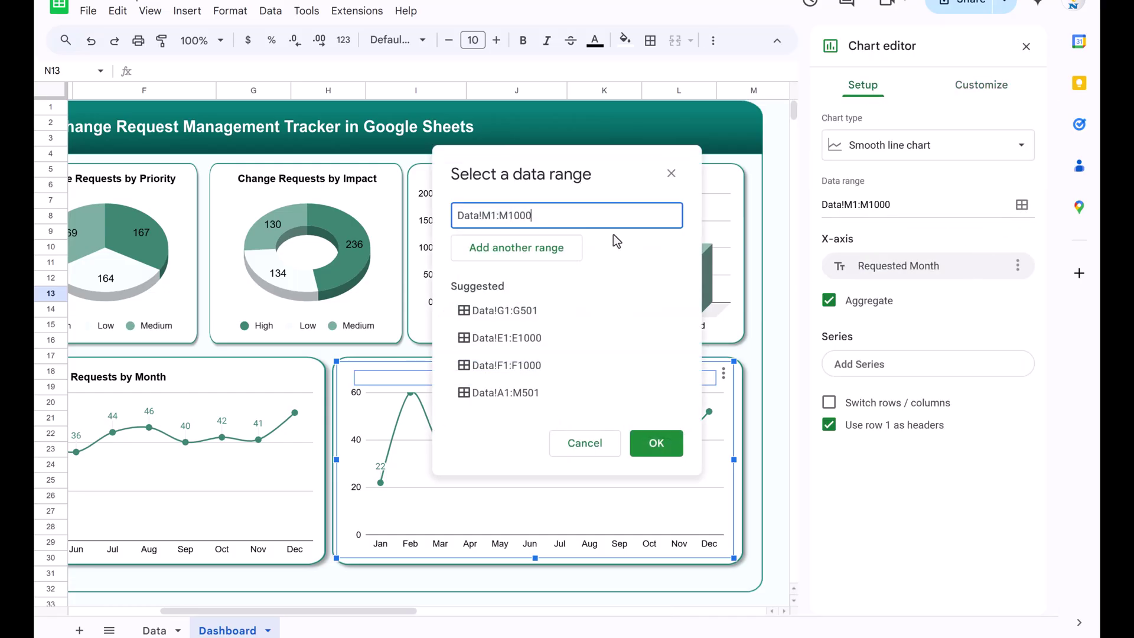
drag(533, 216, 341, 219)
key(BackSpace)
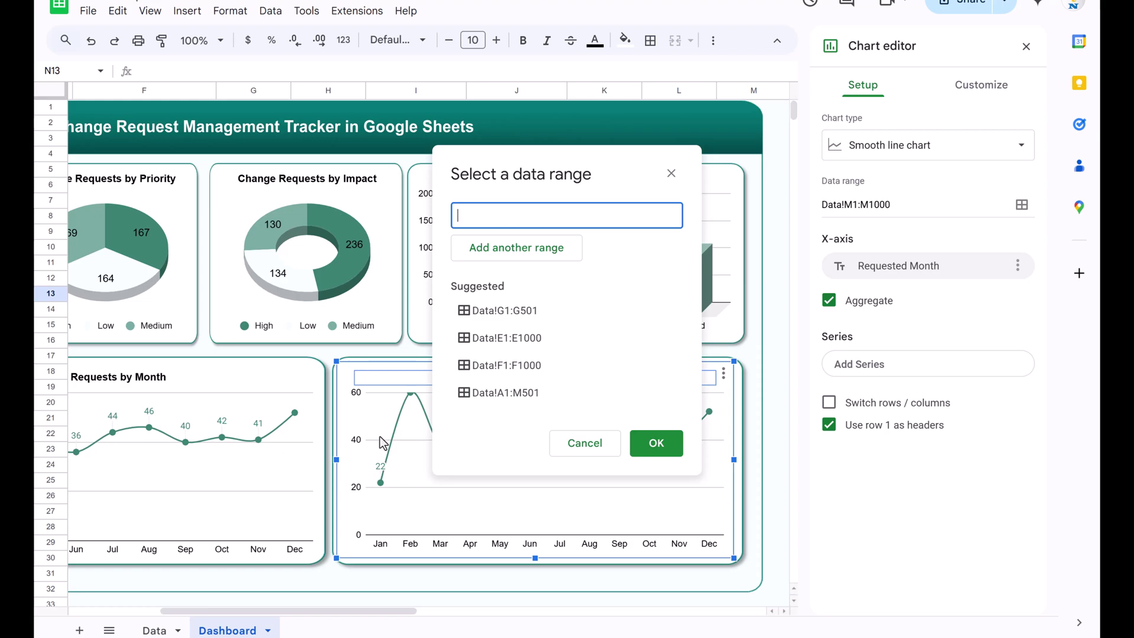
click(154, 630)
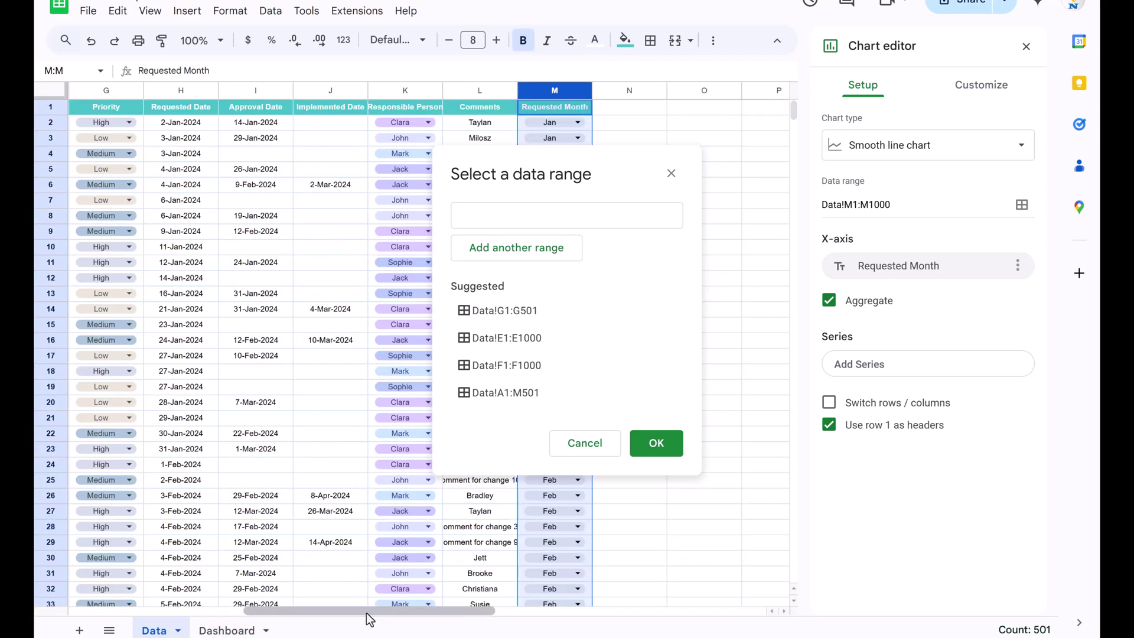
drag(366, 612, 192, 612)
click(307, 89)
click(645, 450)
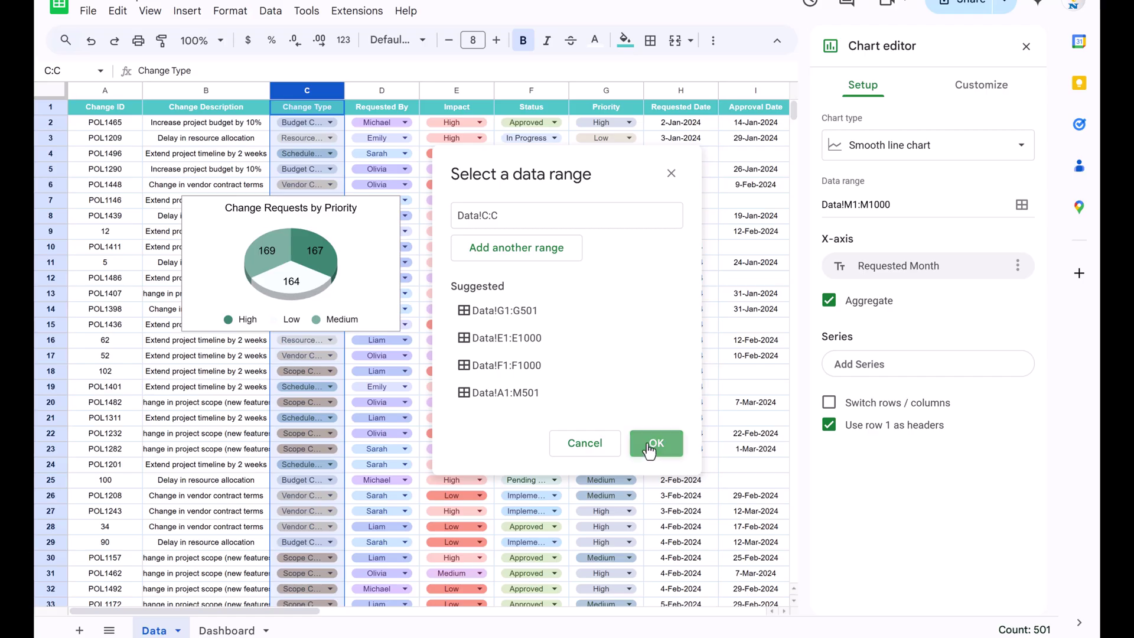
Convert the change type chart from a smooth line to a column chart and make it 3D.
click(981, 84)
click(863, 84)
click(891, 149)
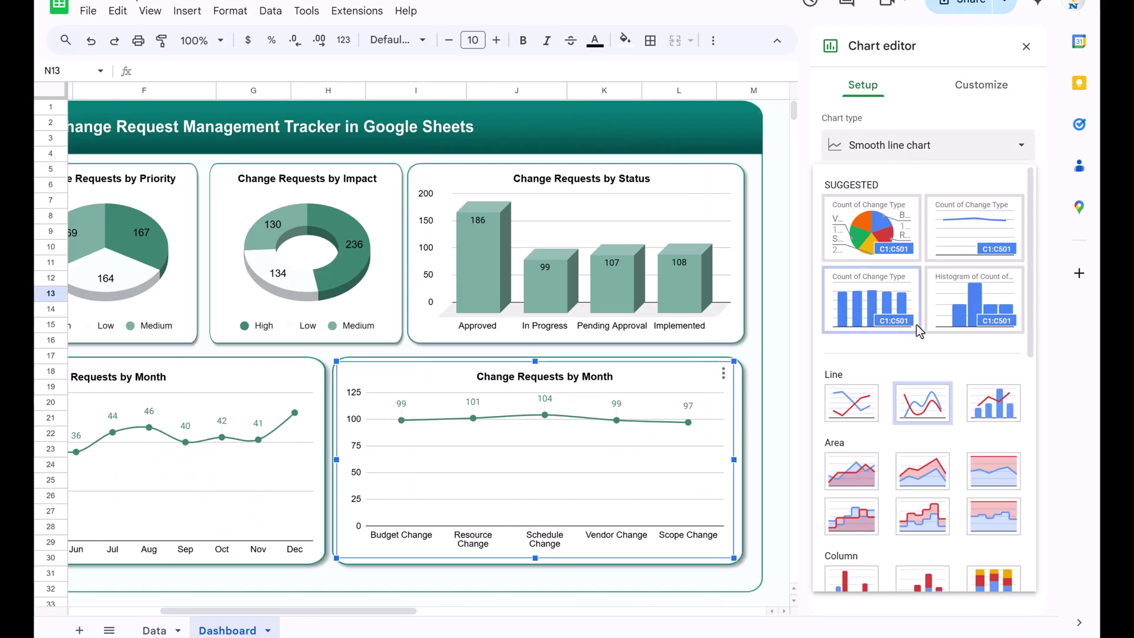
scroll(892, 435, down, 3)
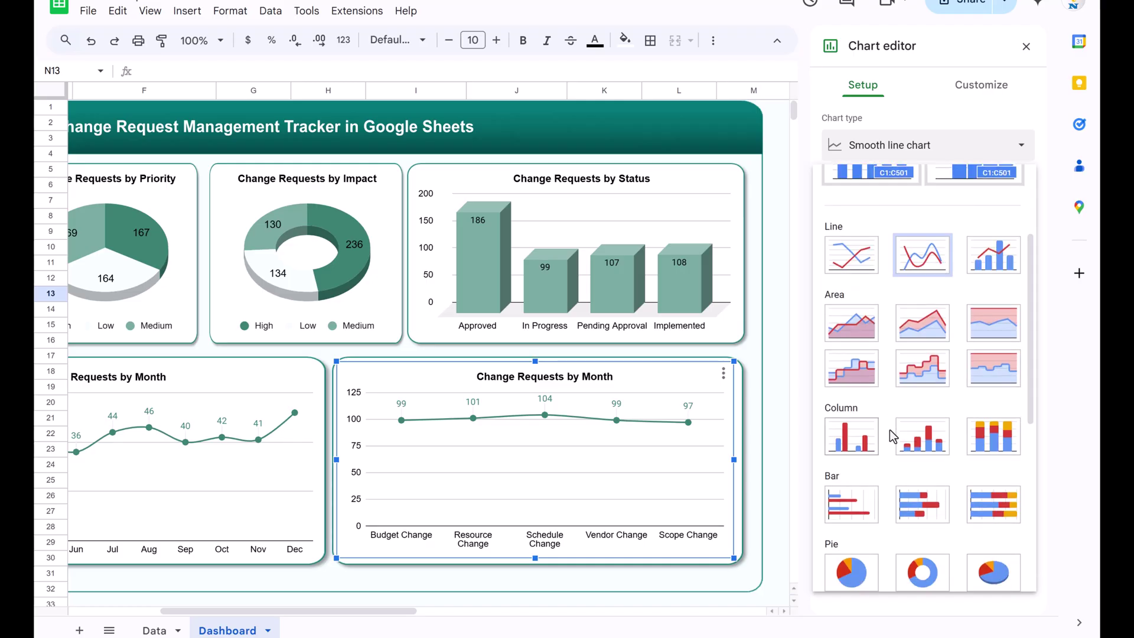
click(858, 451)
click(981, 84)
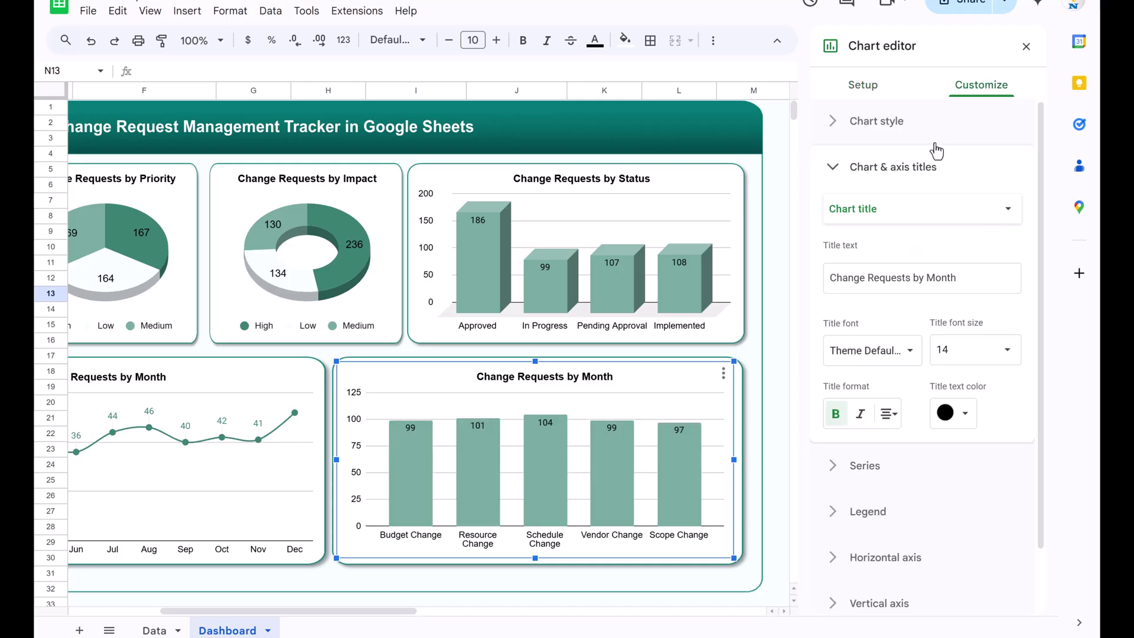
click(876, 121)
click(851, 325)
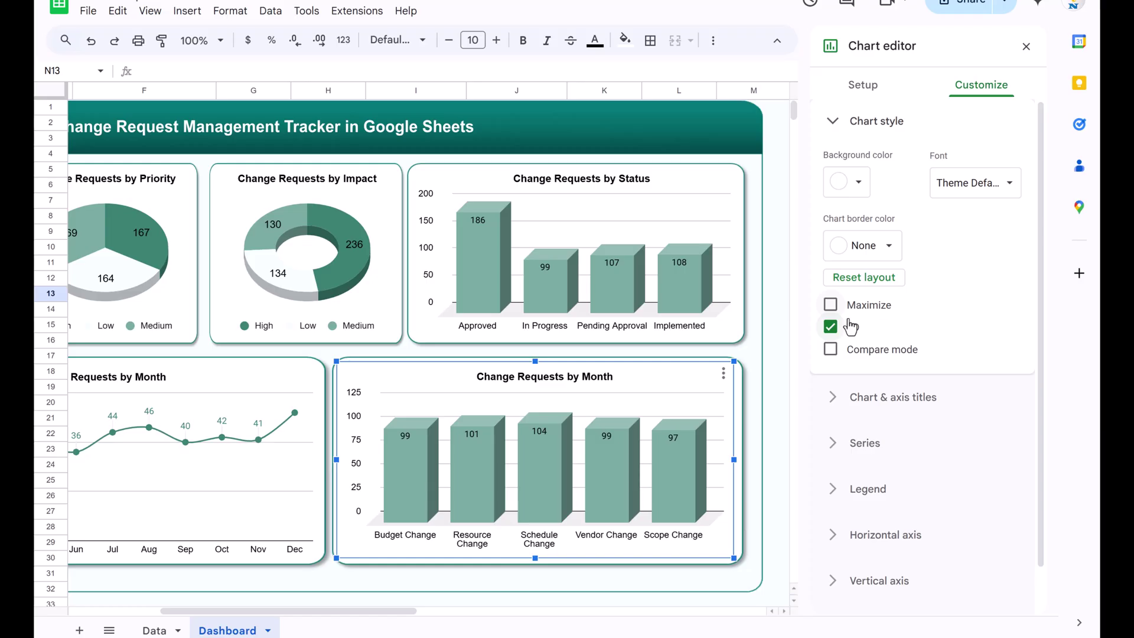
Retitle the change type column chart as "Change Requests by Change Type".
double_click(597, 378)
text(Change Type)
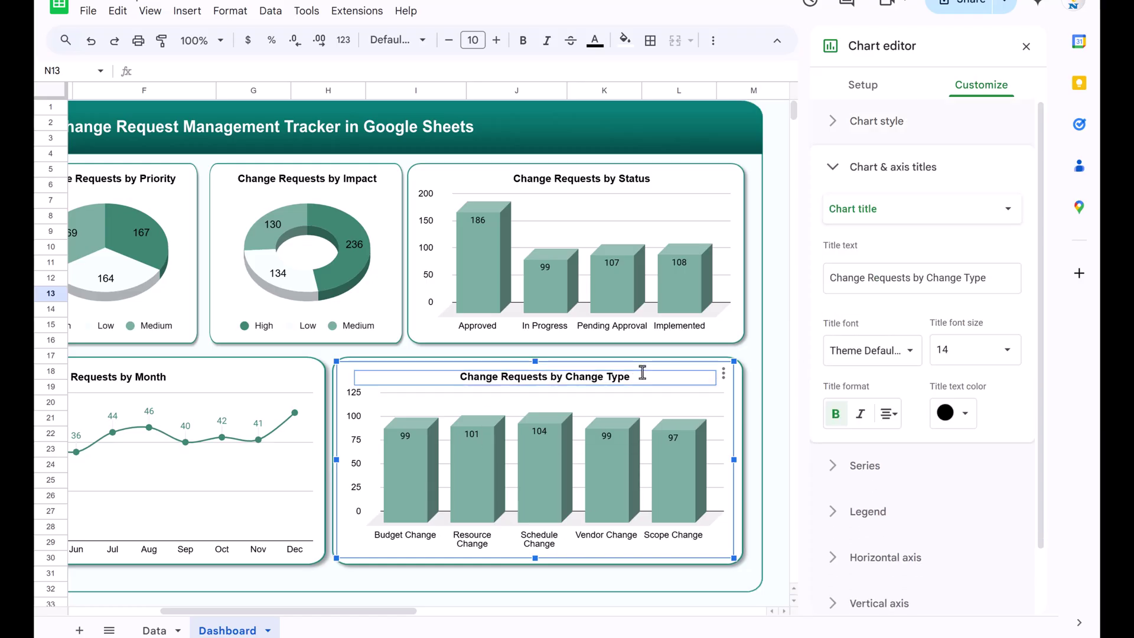
click(775, 359)
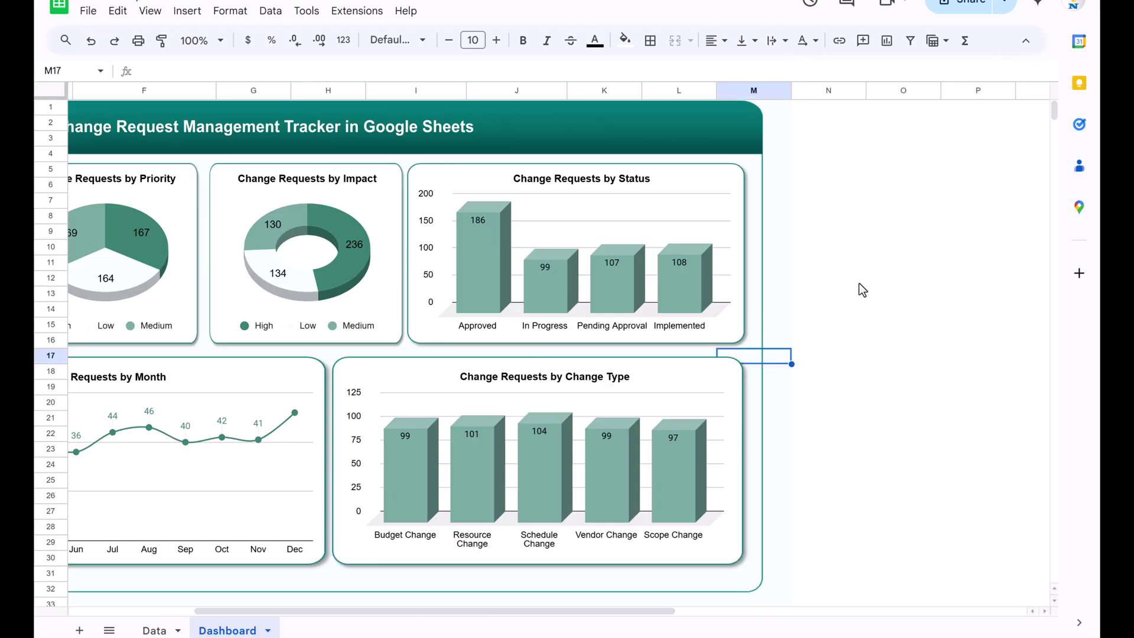
drag(493, 611, 299, 608)
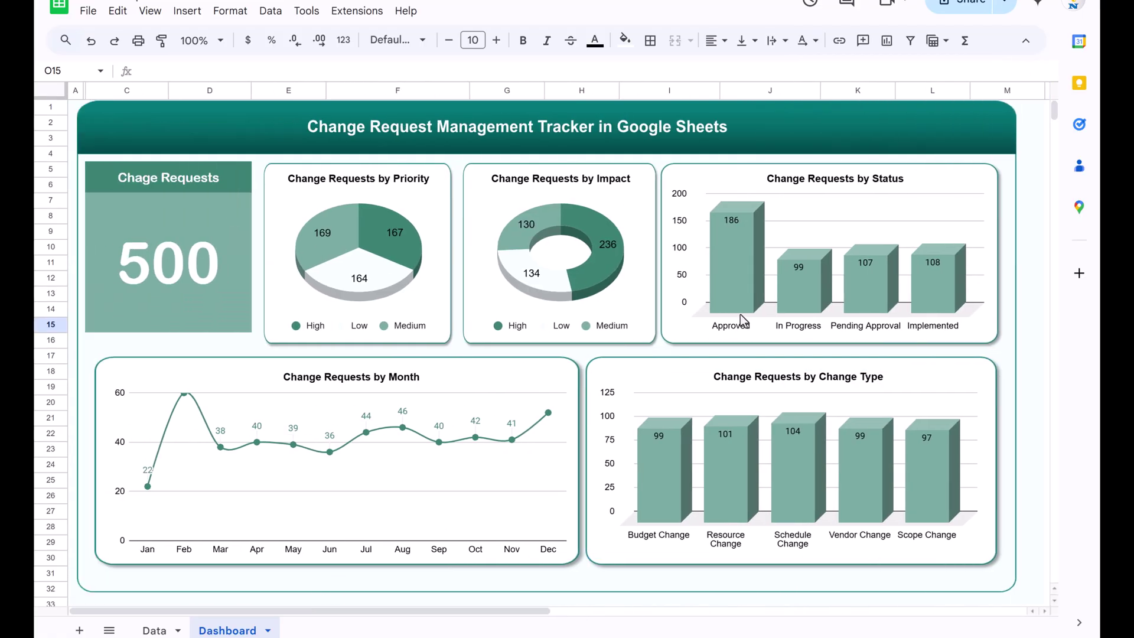